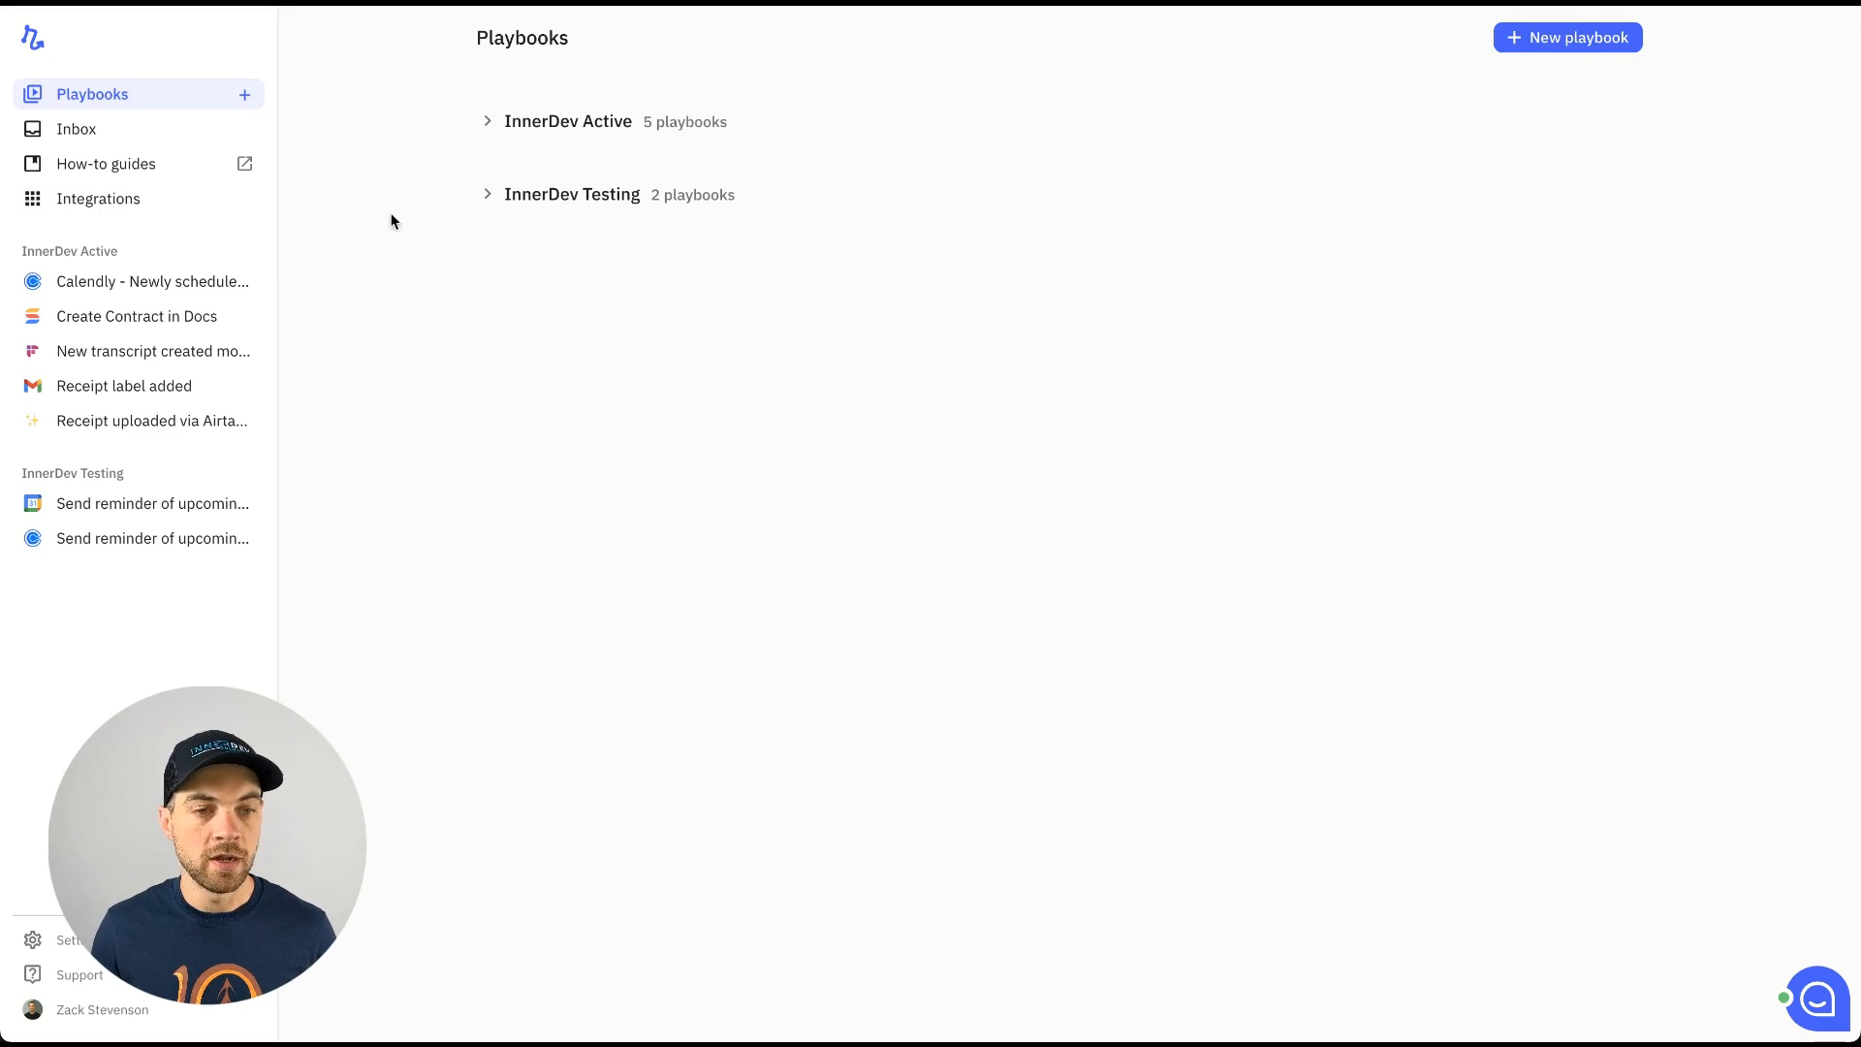
# Step: Check which apps are connected in the integrations list, and return to the playbooks overview
pyautogui.click(106, 200)
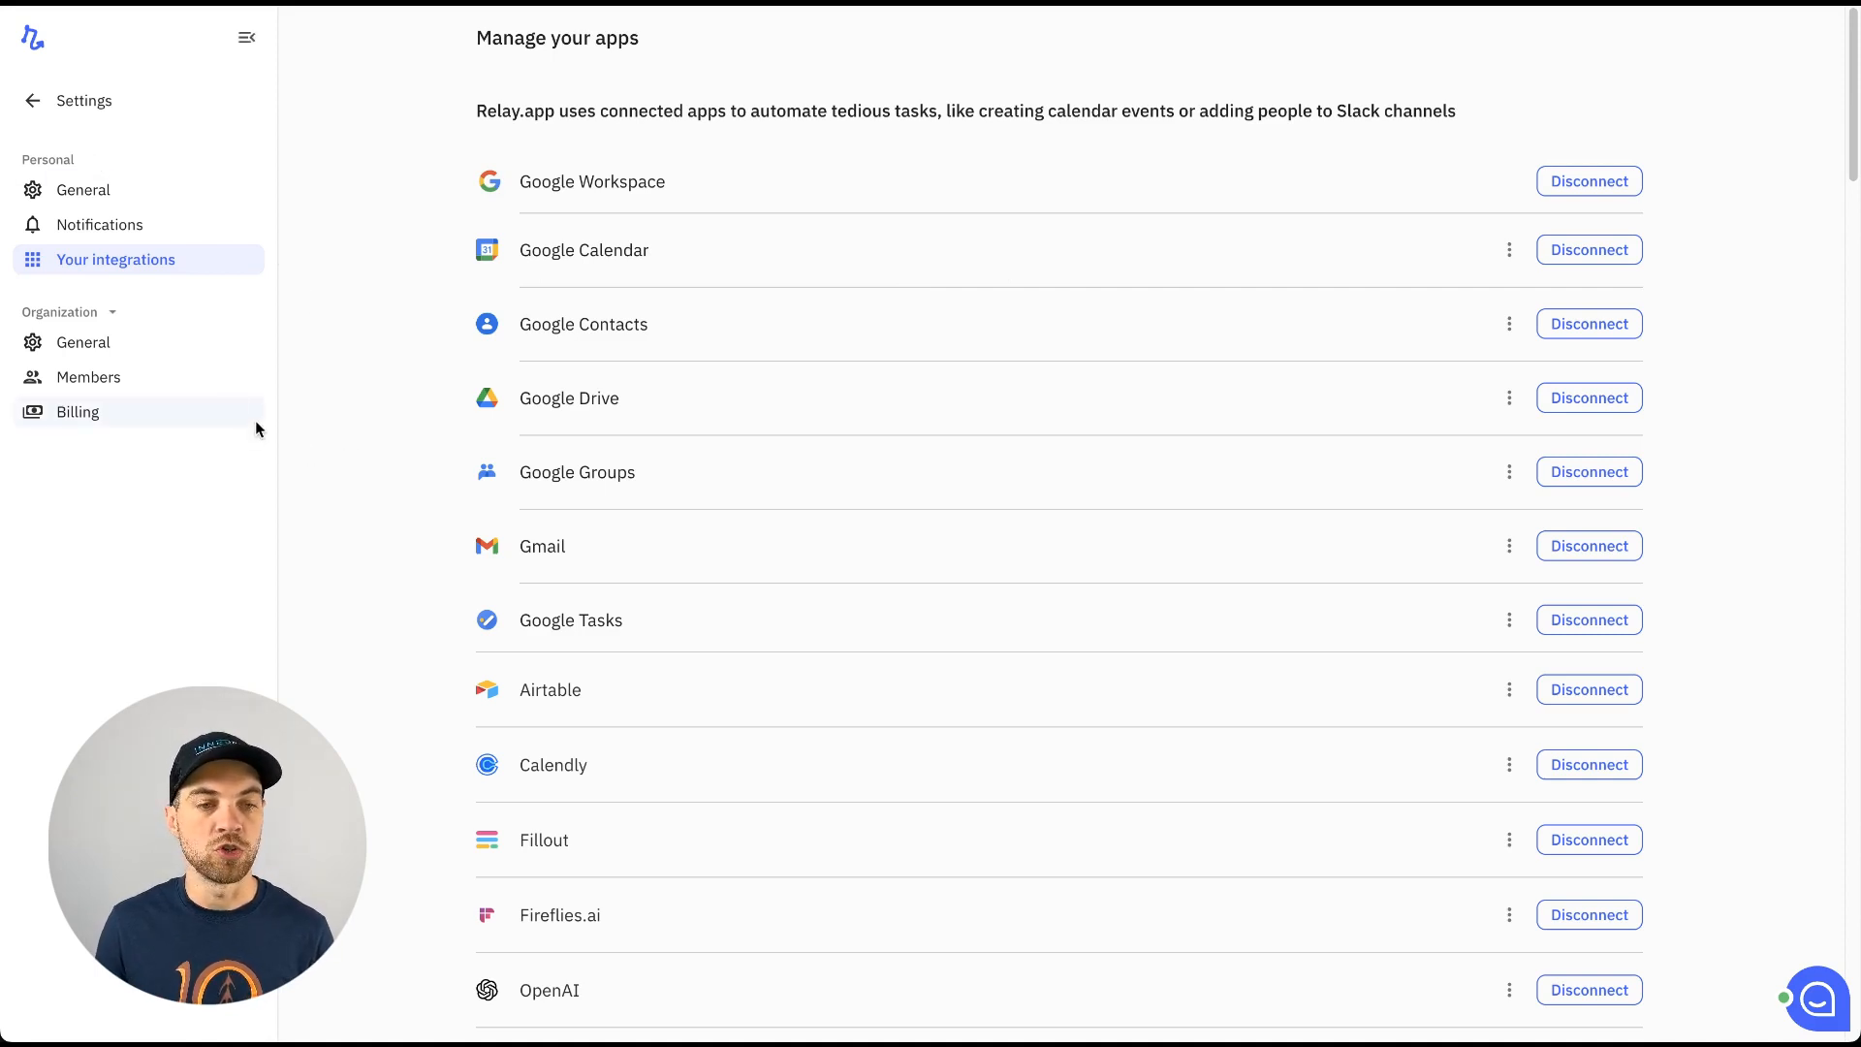
pyautogui.click(83, 101)
# Step: Create a new playbook and name it "Send Meeting Reminder to Client"
pyautogui.click(1550, 35)
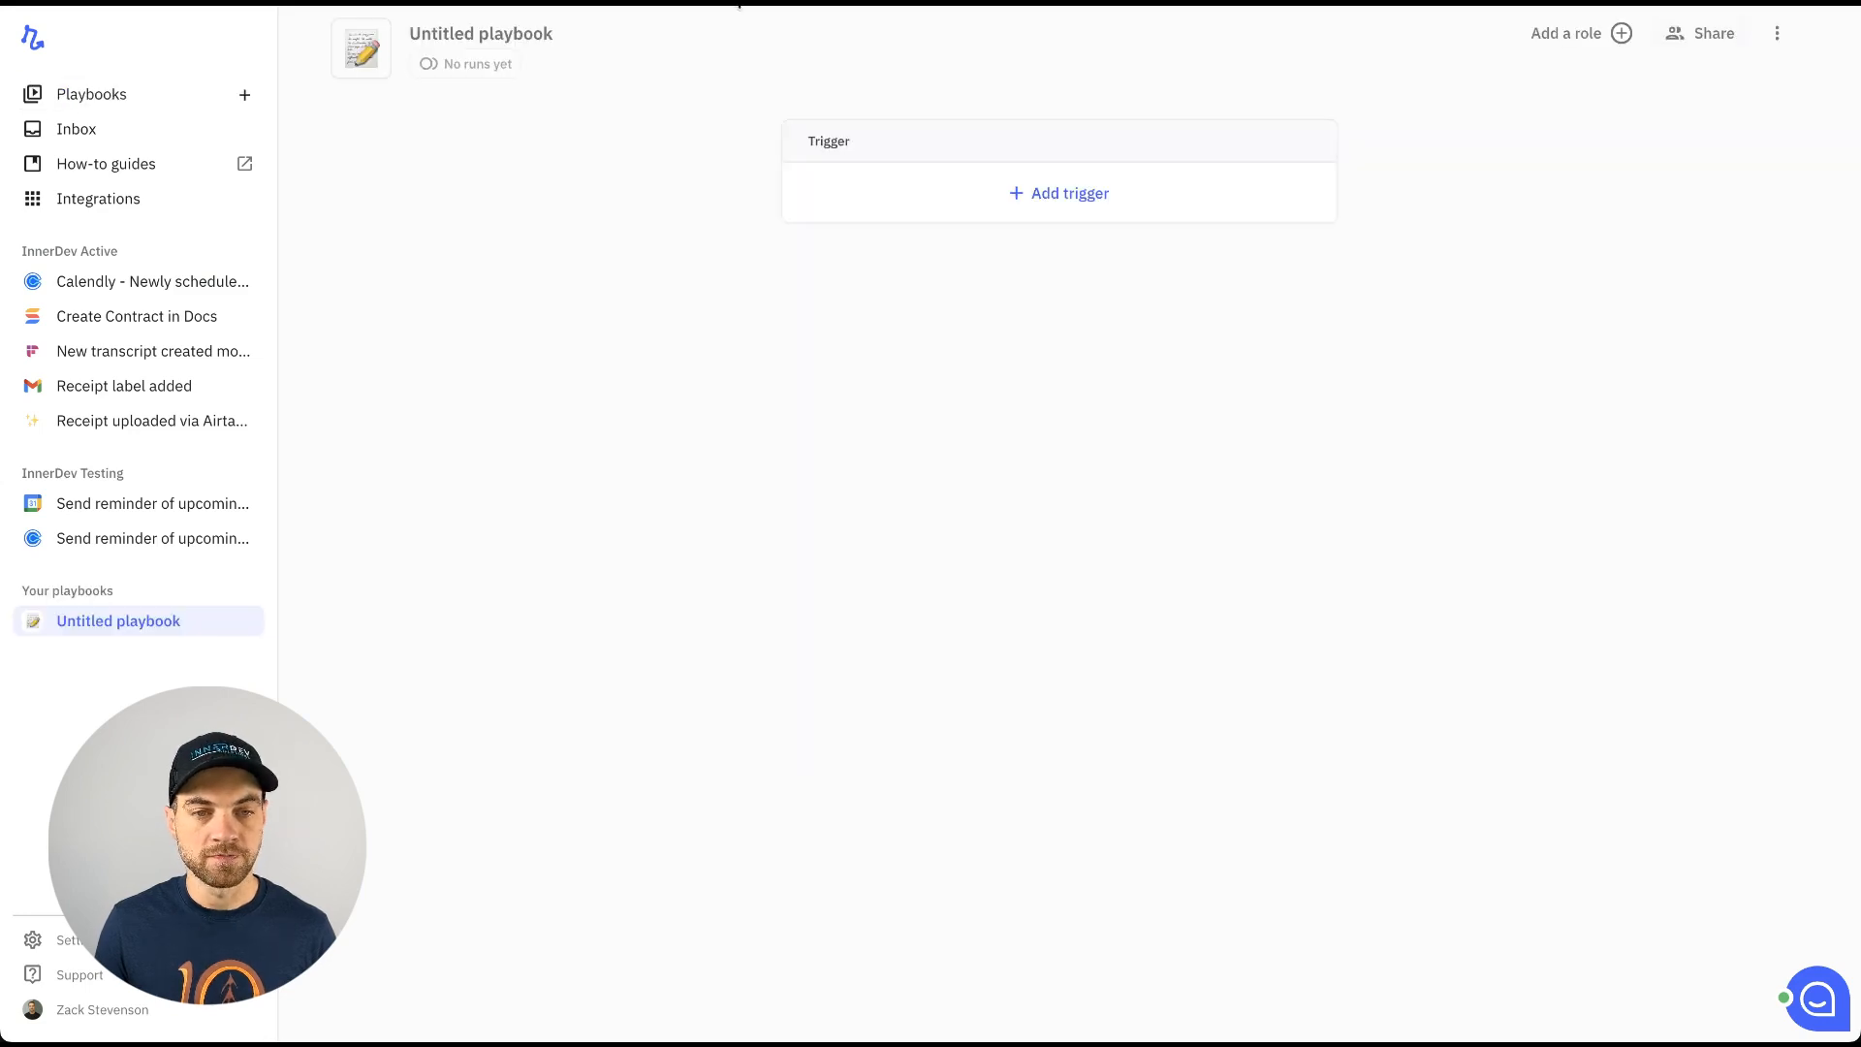
pyautogui.click(520, 40)
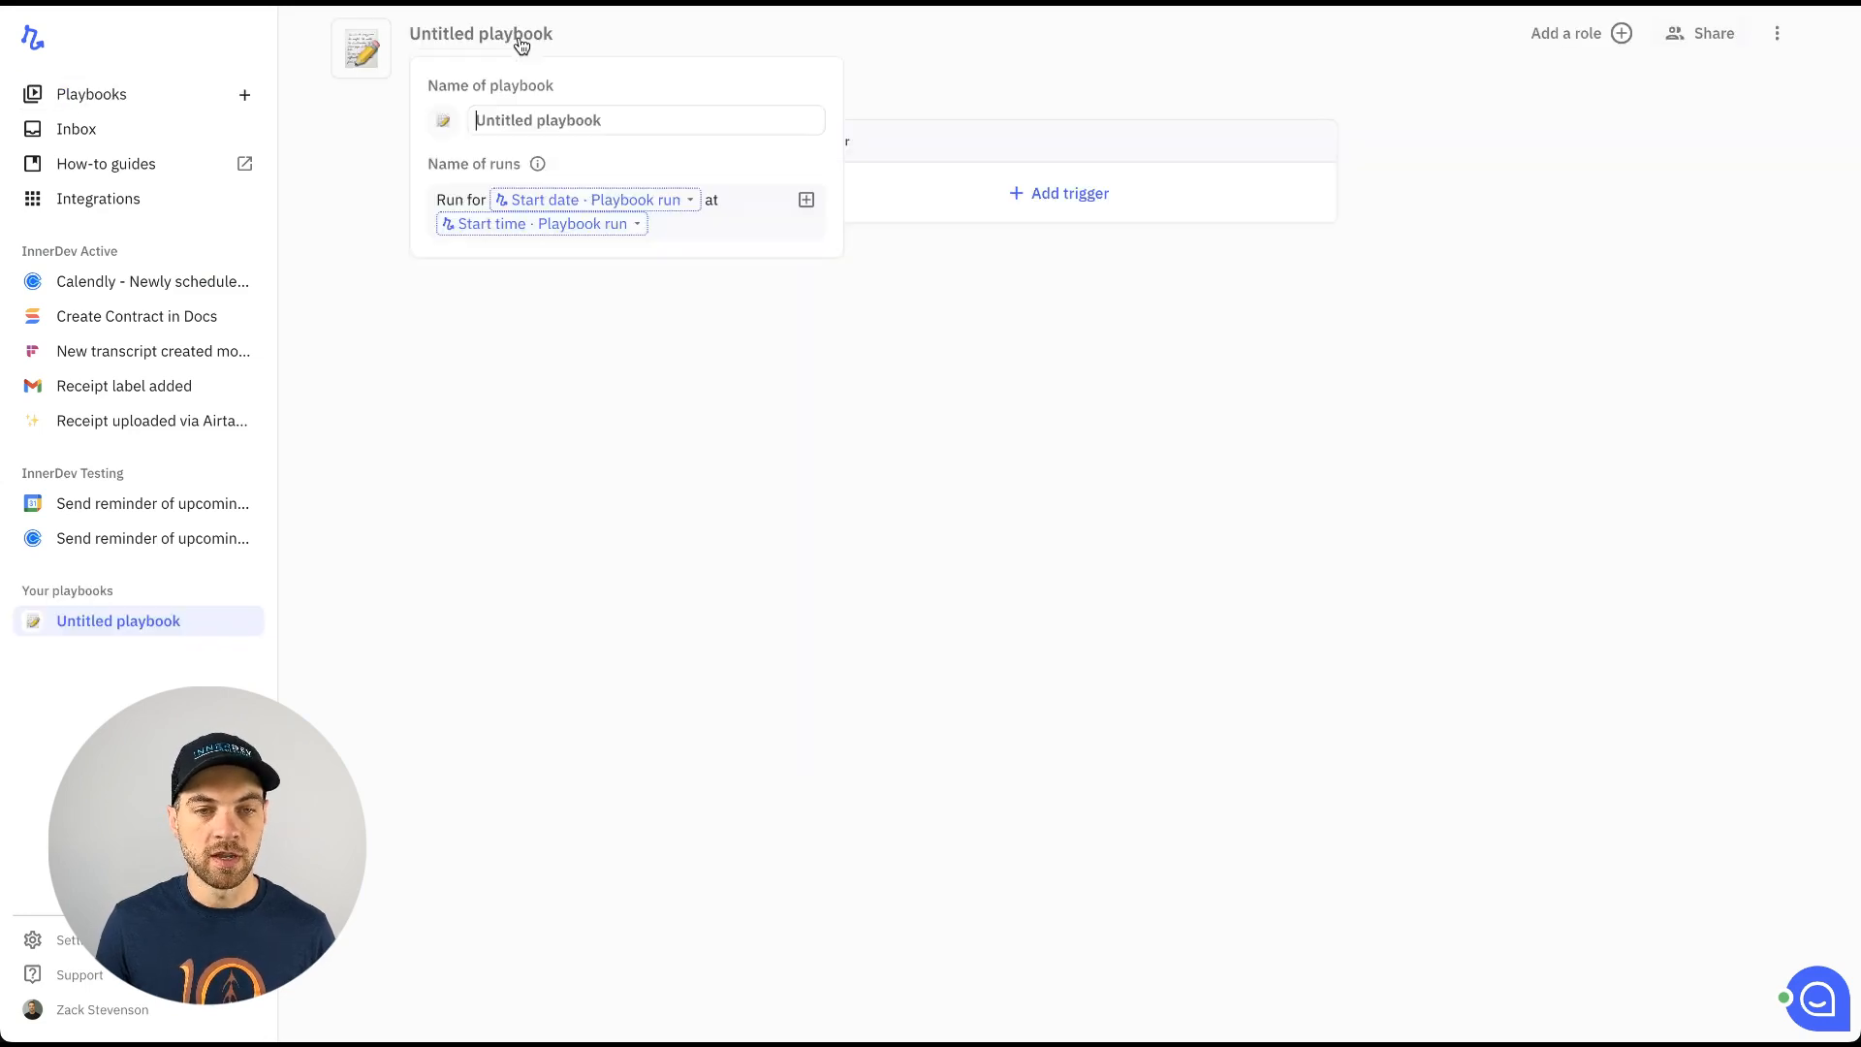
pyautogui.click(575, 128)
pyautogui.write('Send Meetin')
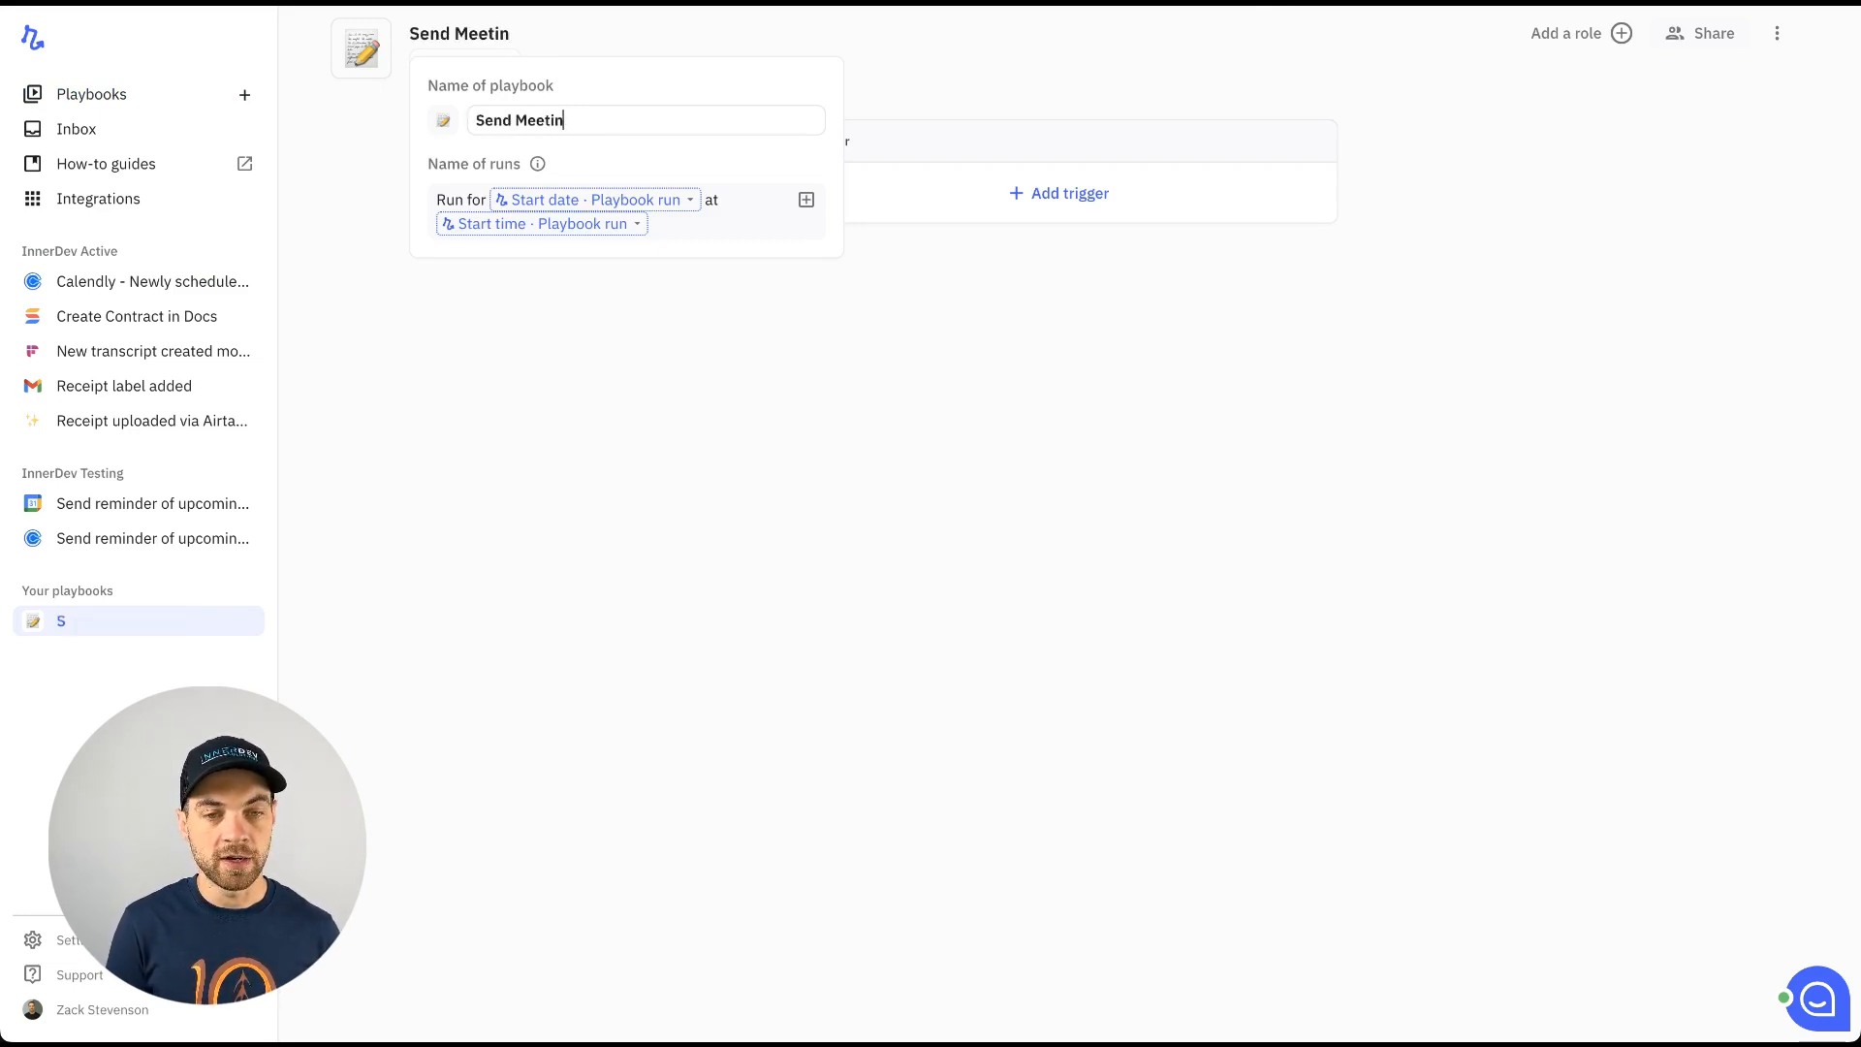
pyautogui.write('g Reminder to Client')
pyautogui.press('Return')
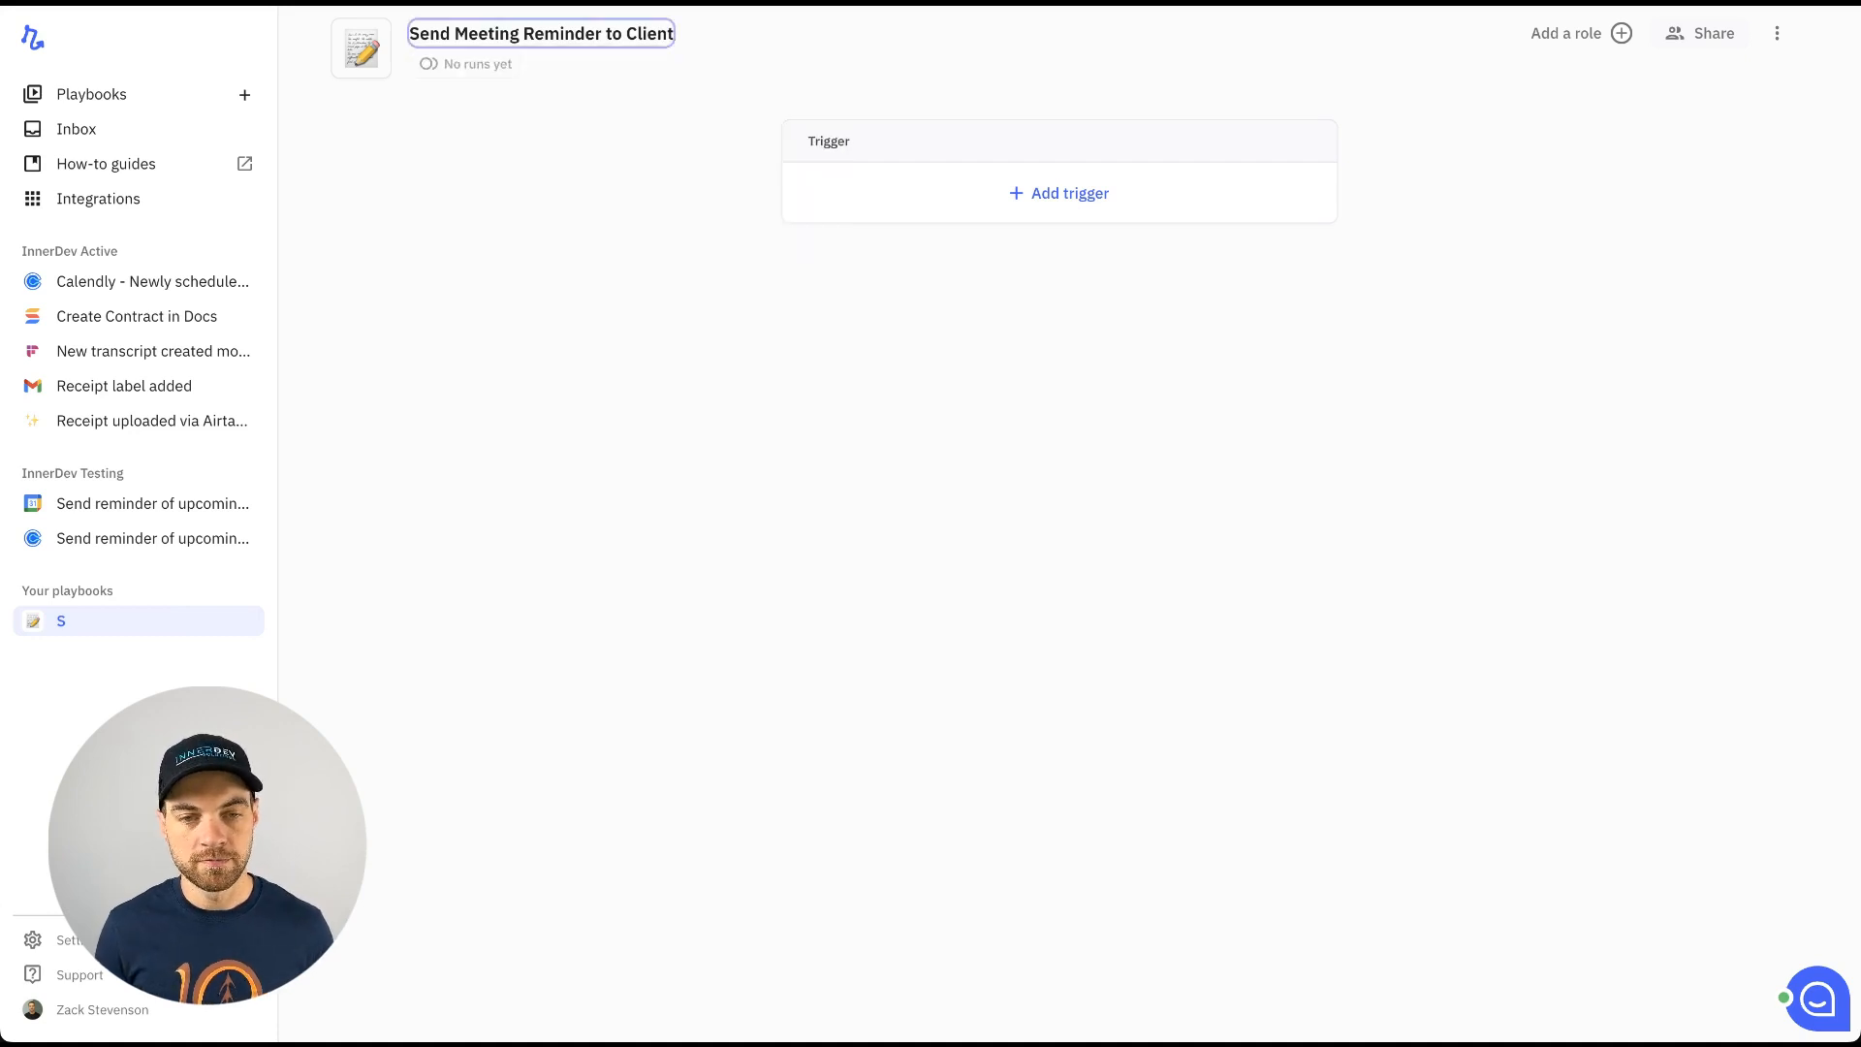
pyautogui.click(812, 364)
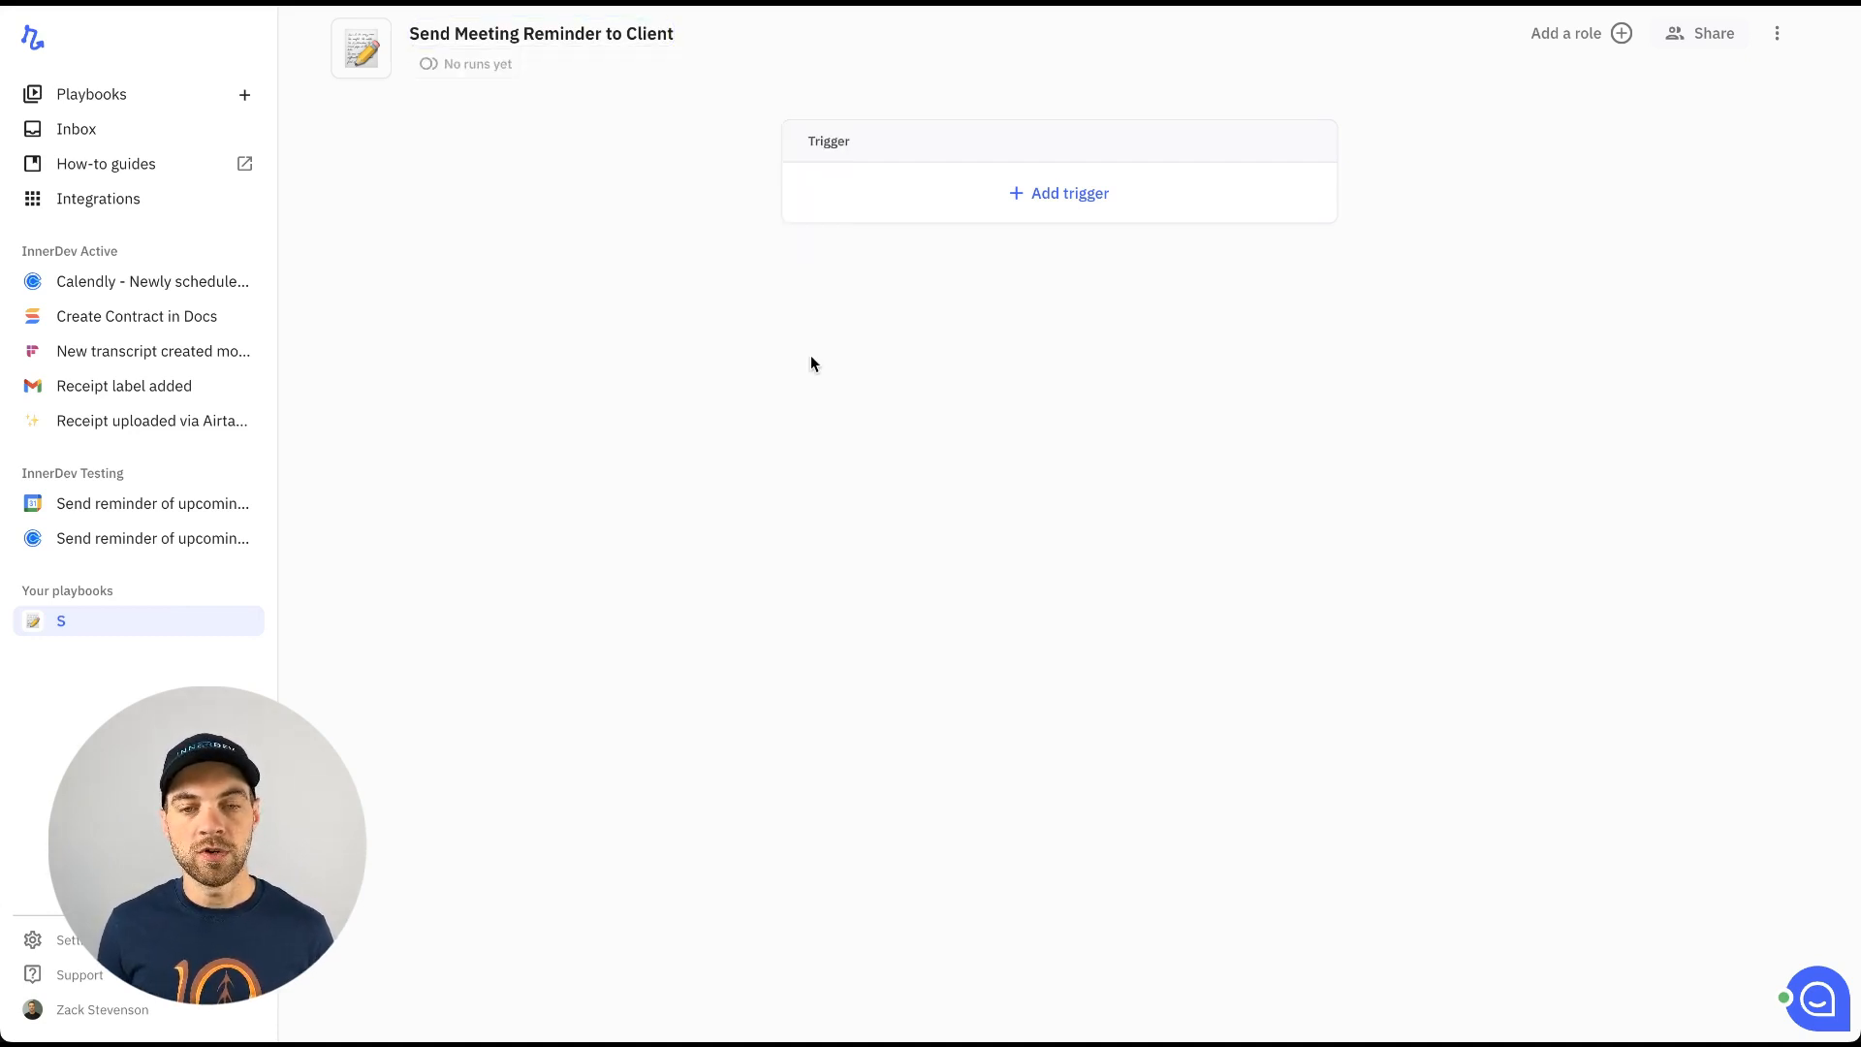
# Step: Add a Google Calendar "Event upcoming" trigger that only includes events with external guests
pyautogui.click(1086, 193)
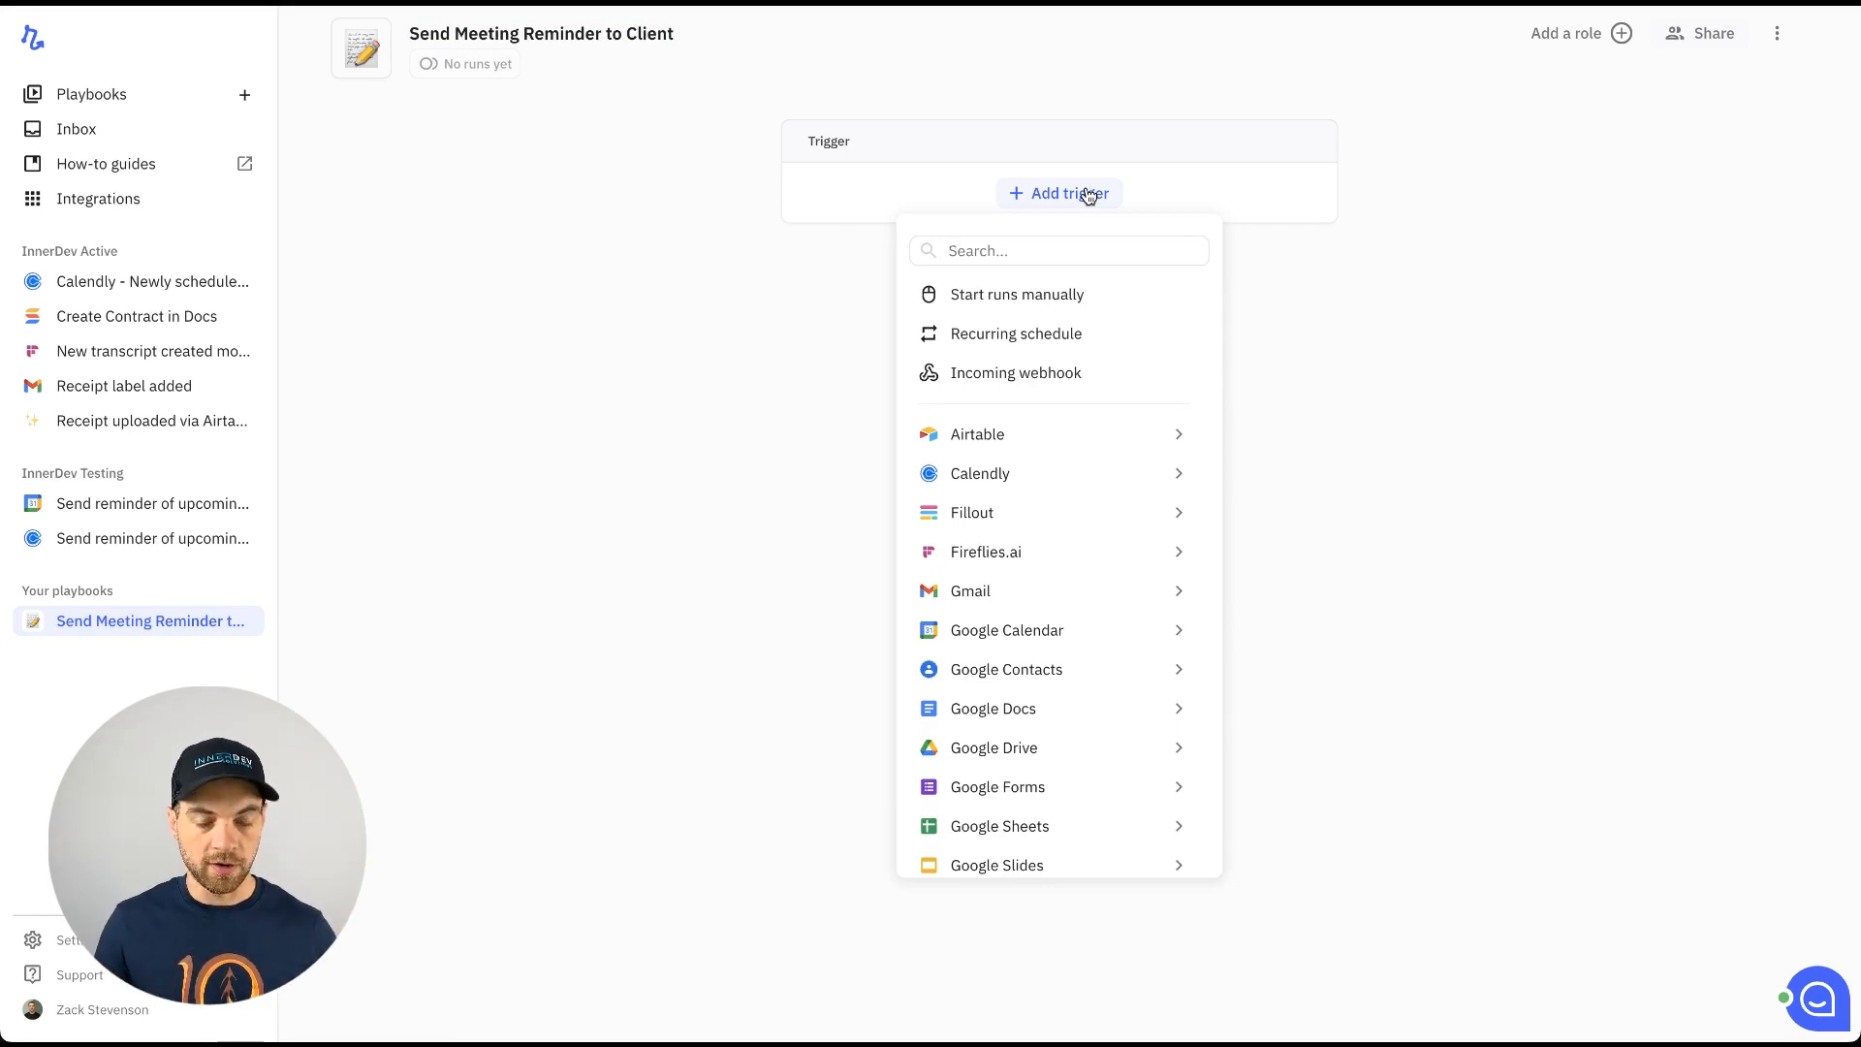
pyautogui.write('cale')
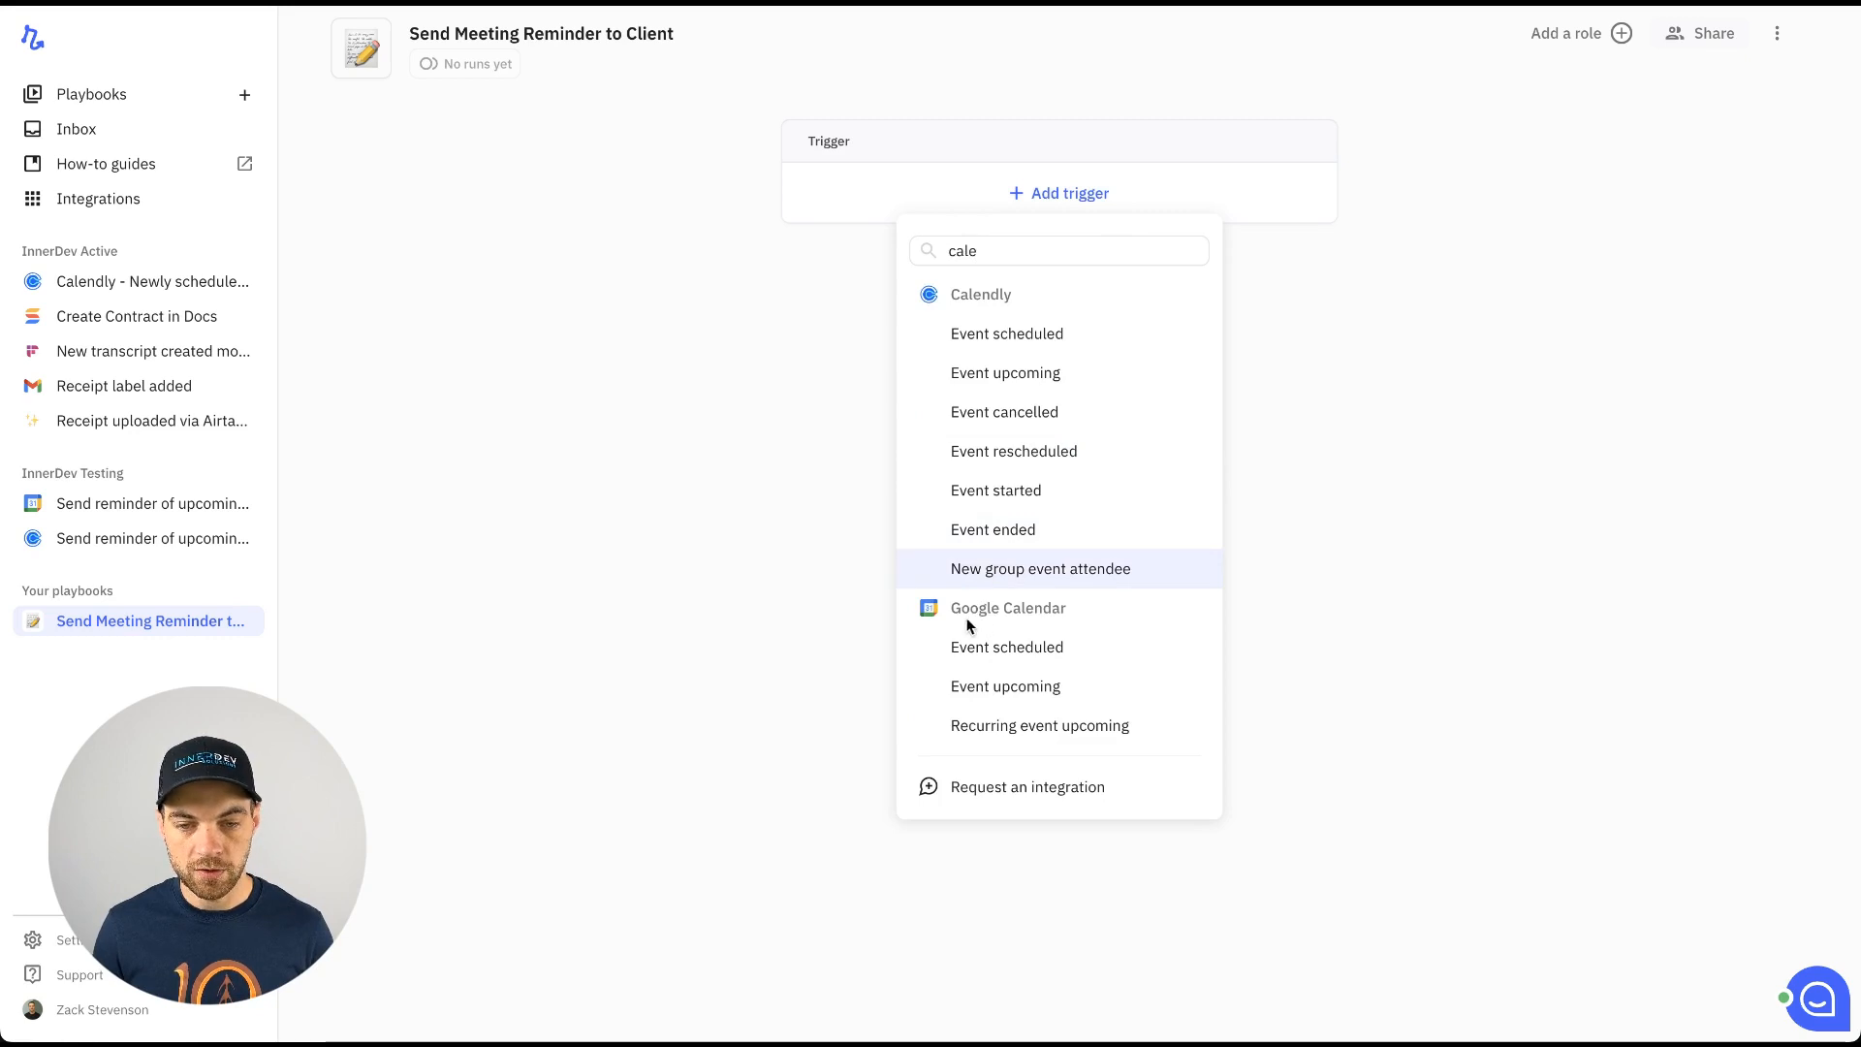
pyautogui.click(987, 688)
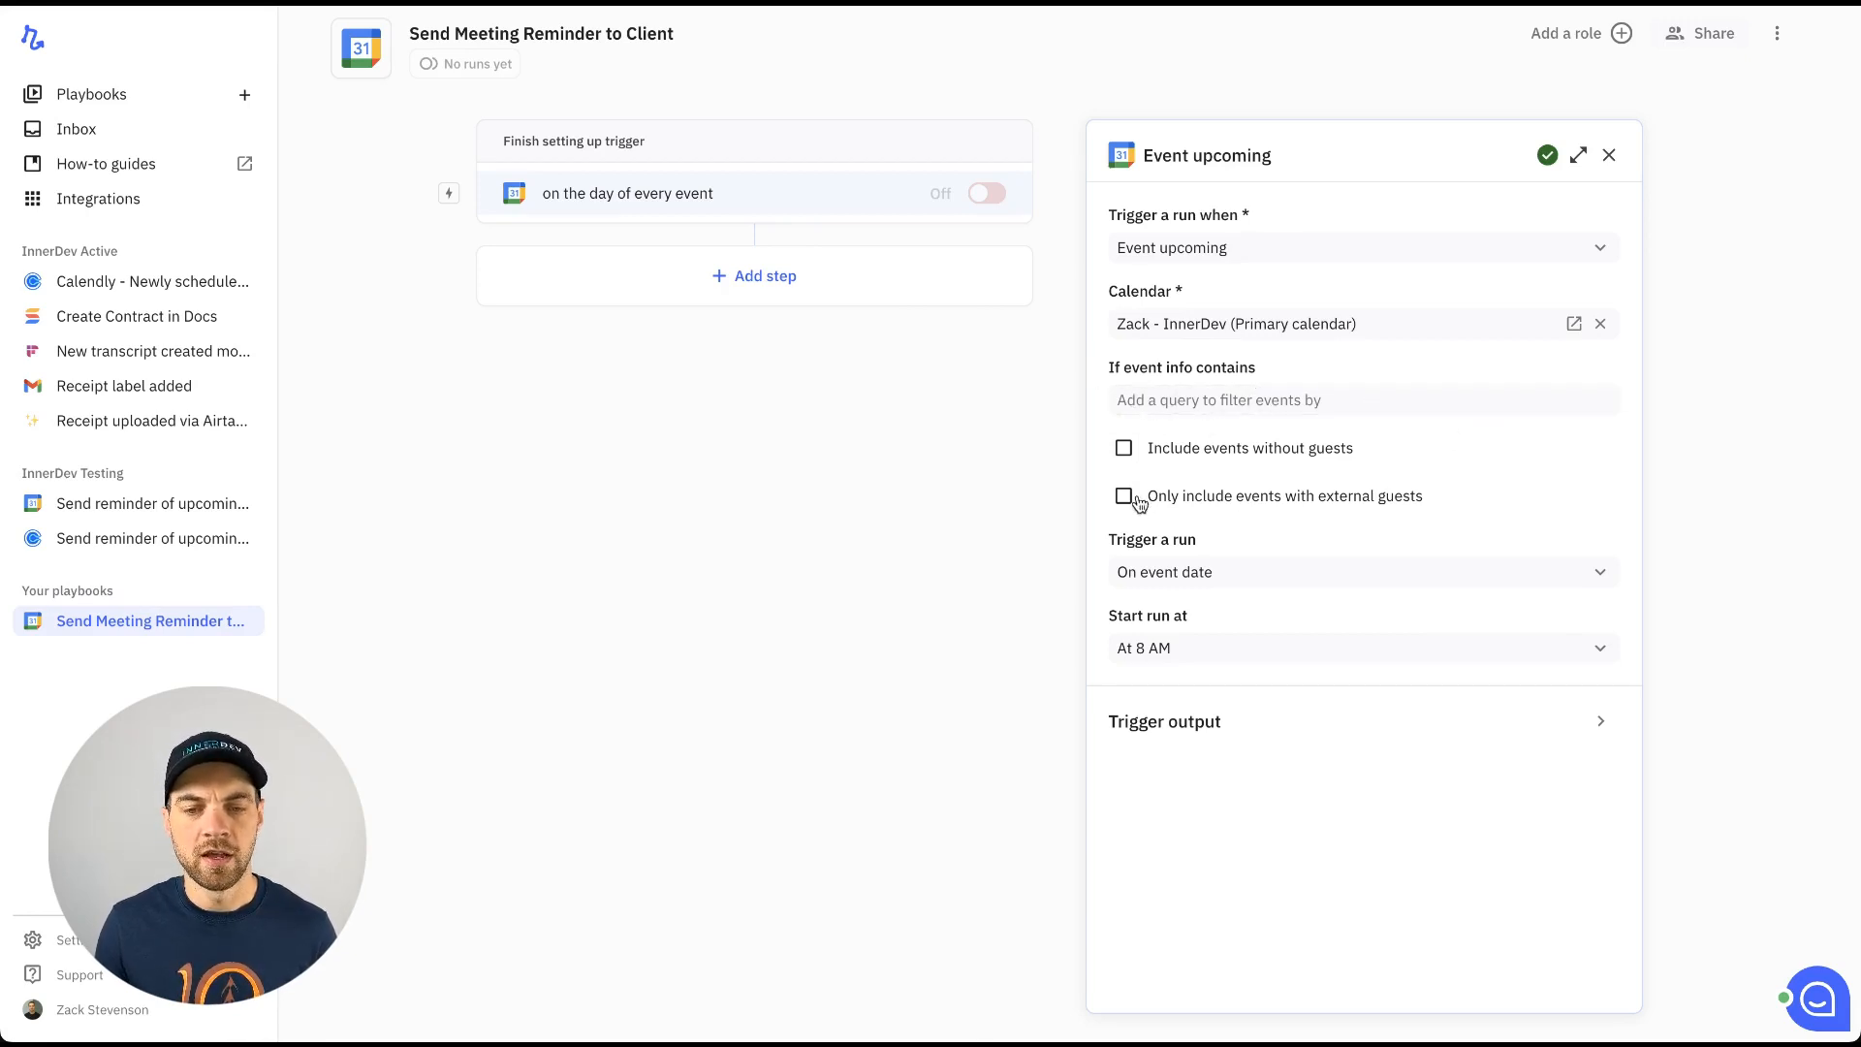
pyautogui.click(1327, 512)
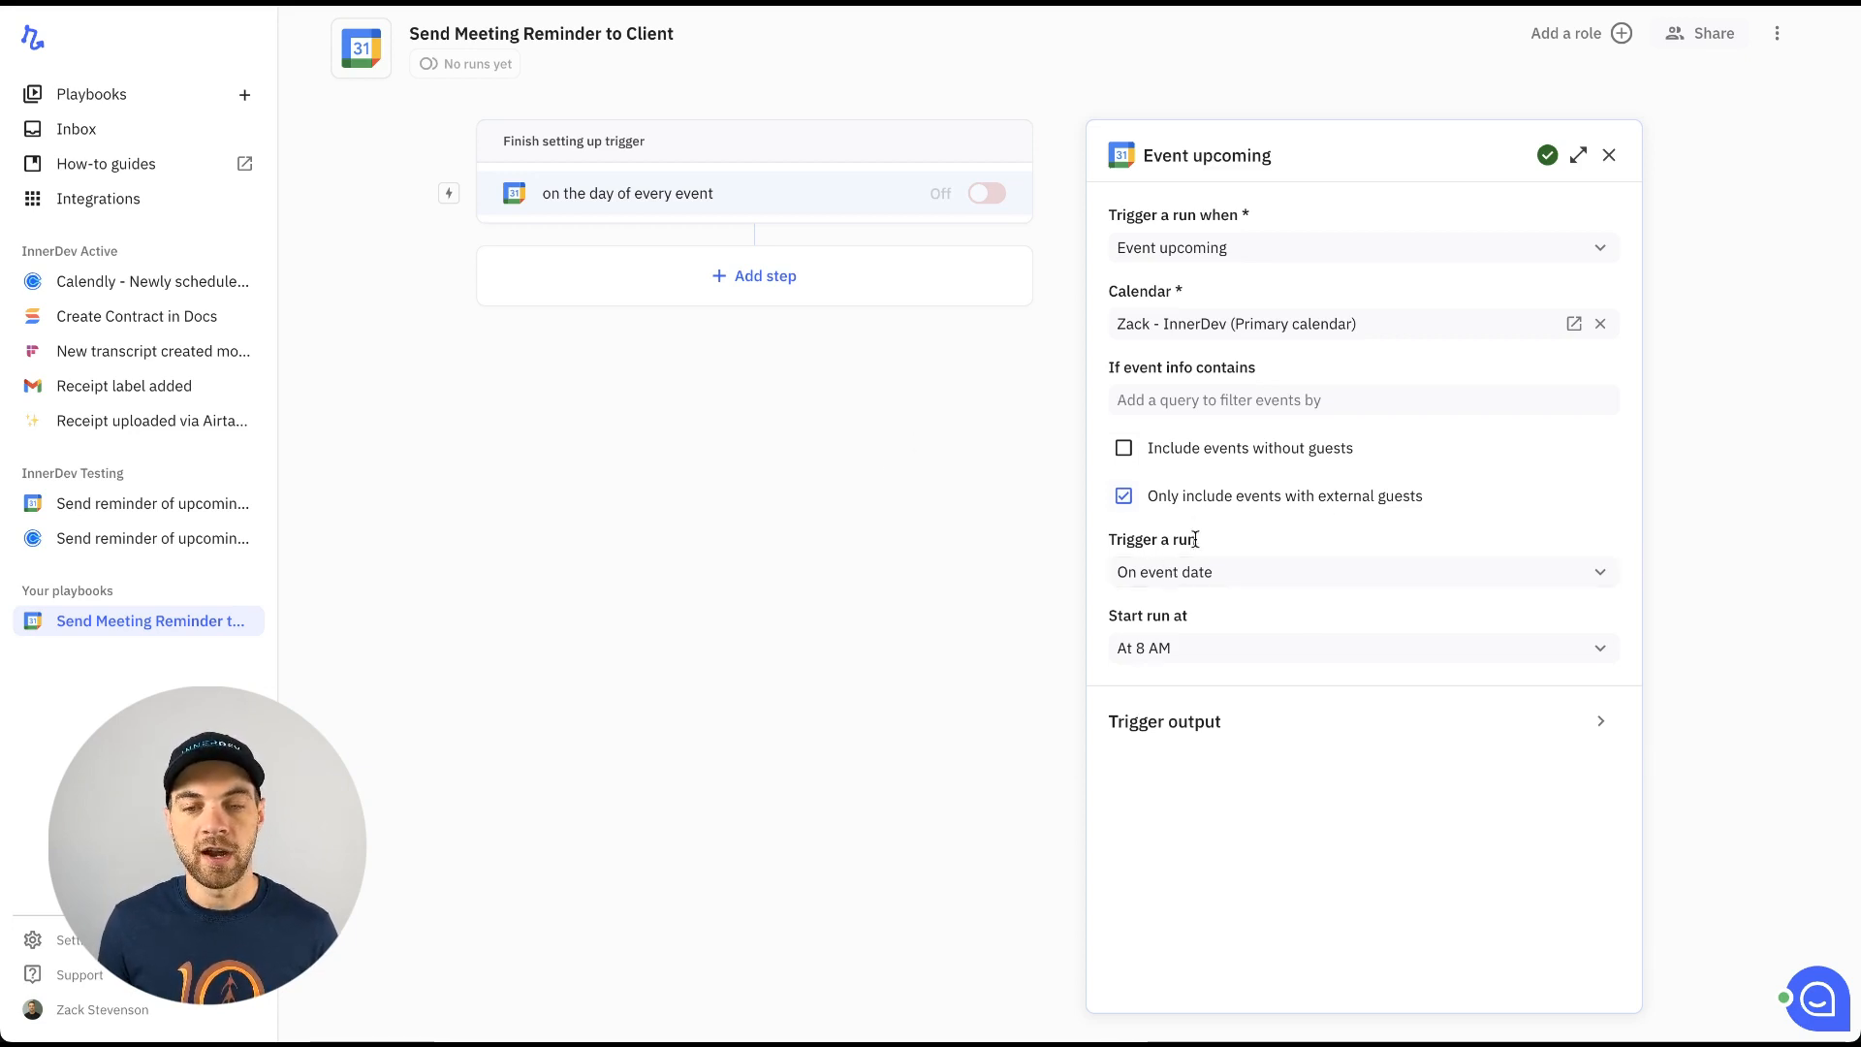
# Step: Set the calendar trigger to run 1 day before the event, at the start time of the event
pyautogui.click(1177, 582)
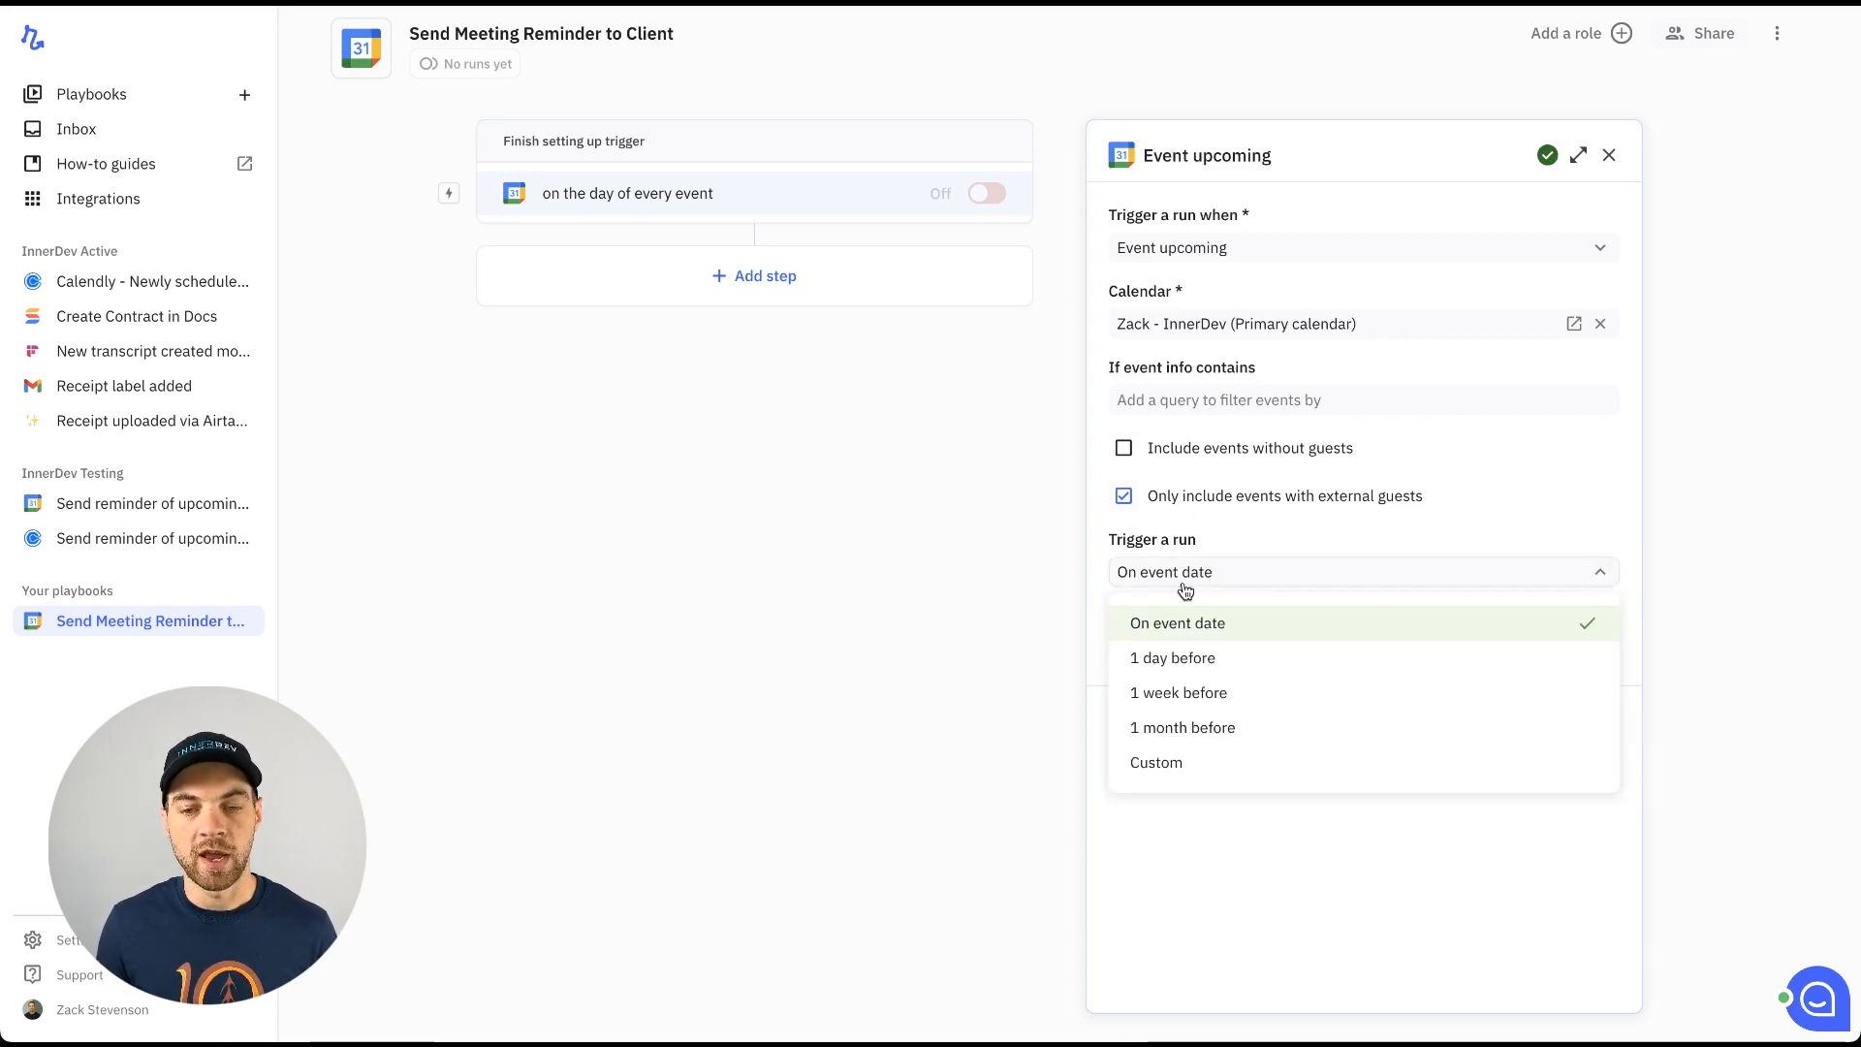
pyautogui.click(1204, 663)
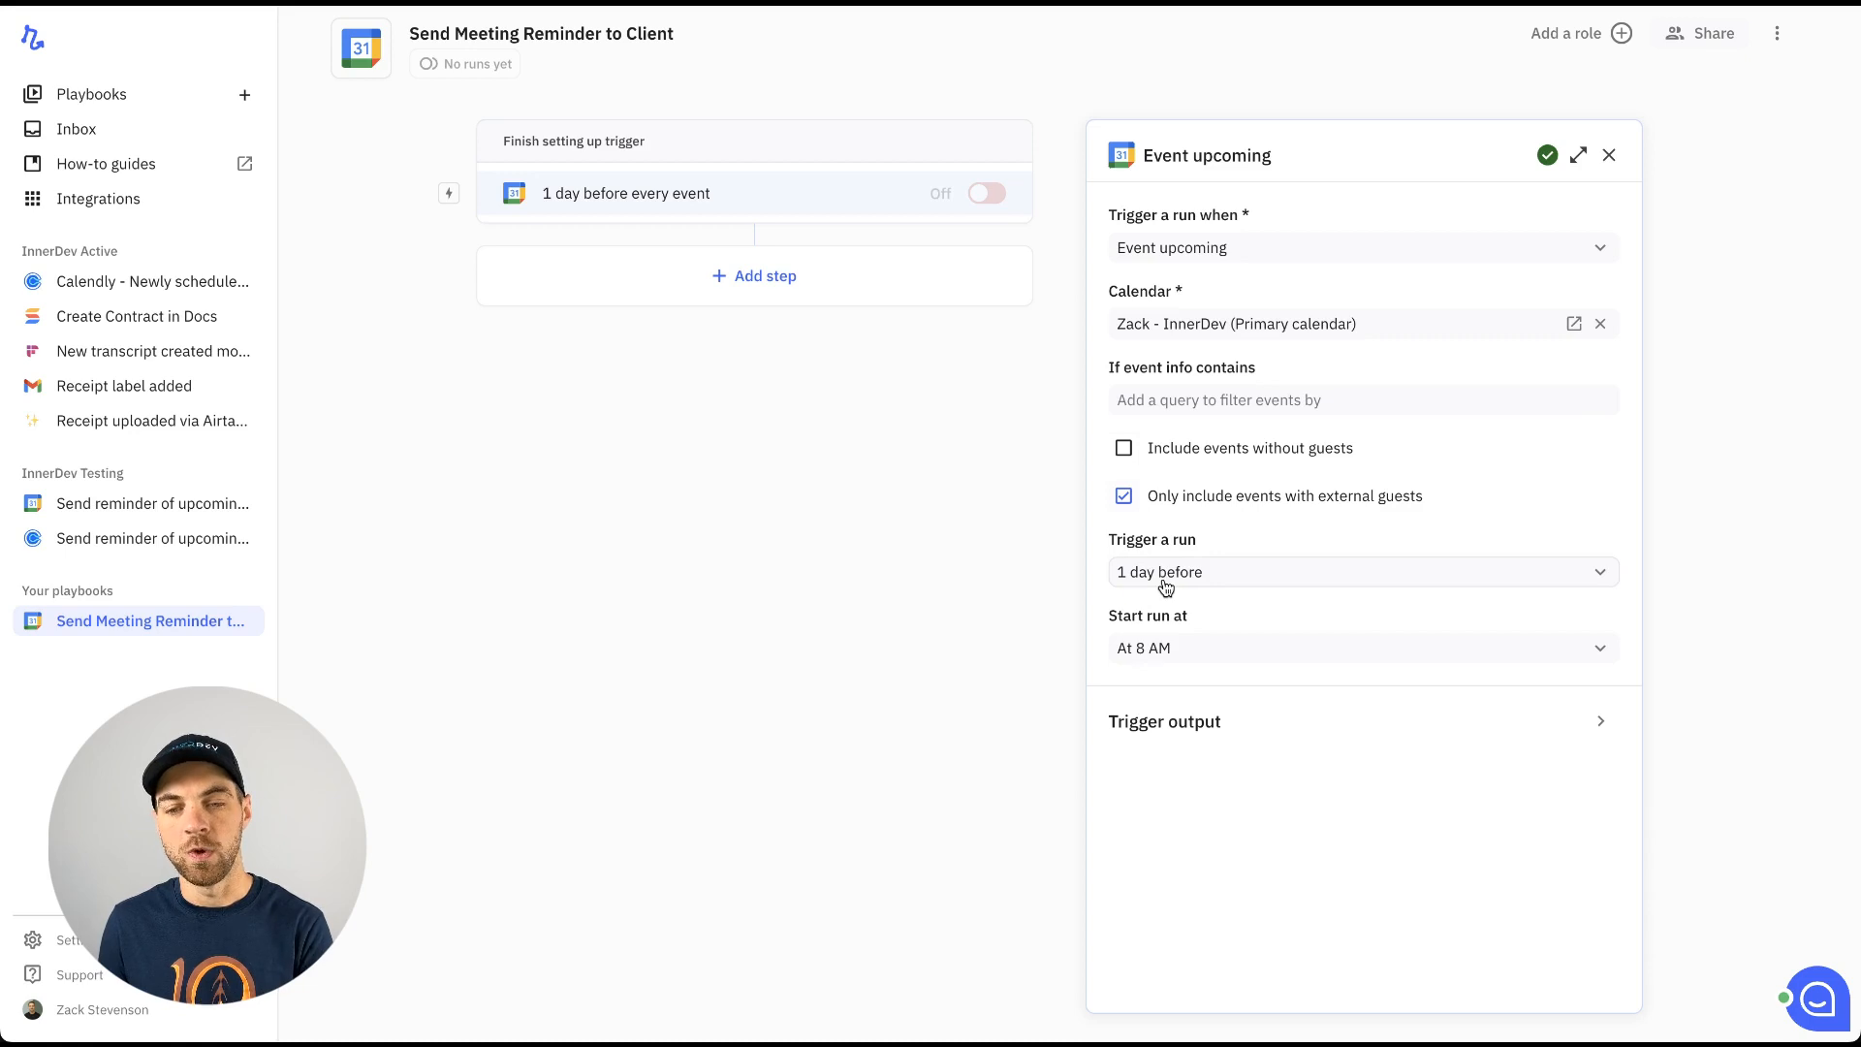
pyautogui.click(1162, 652)
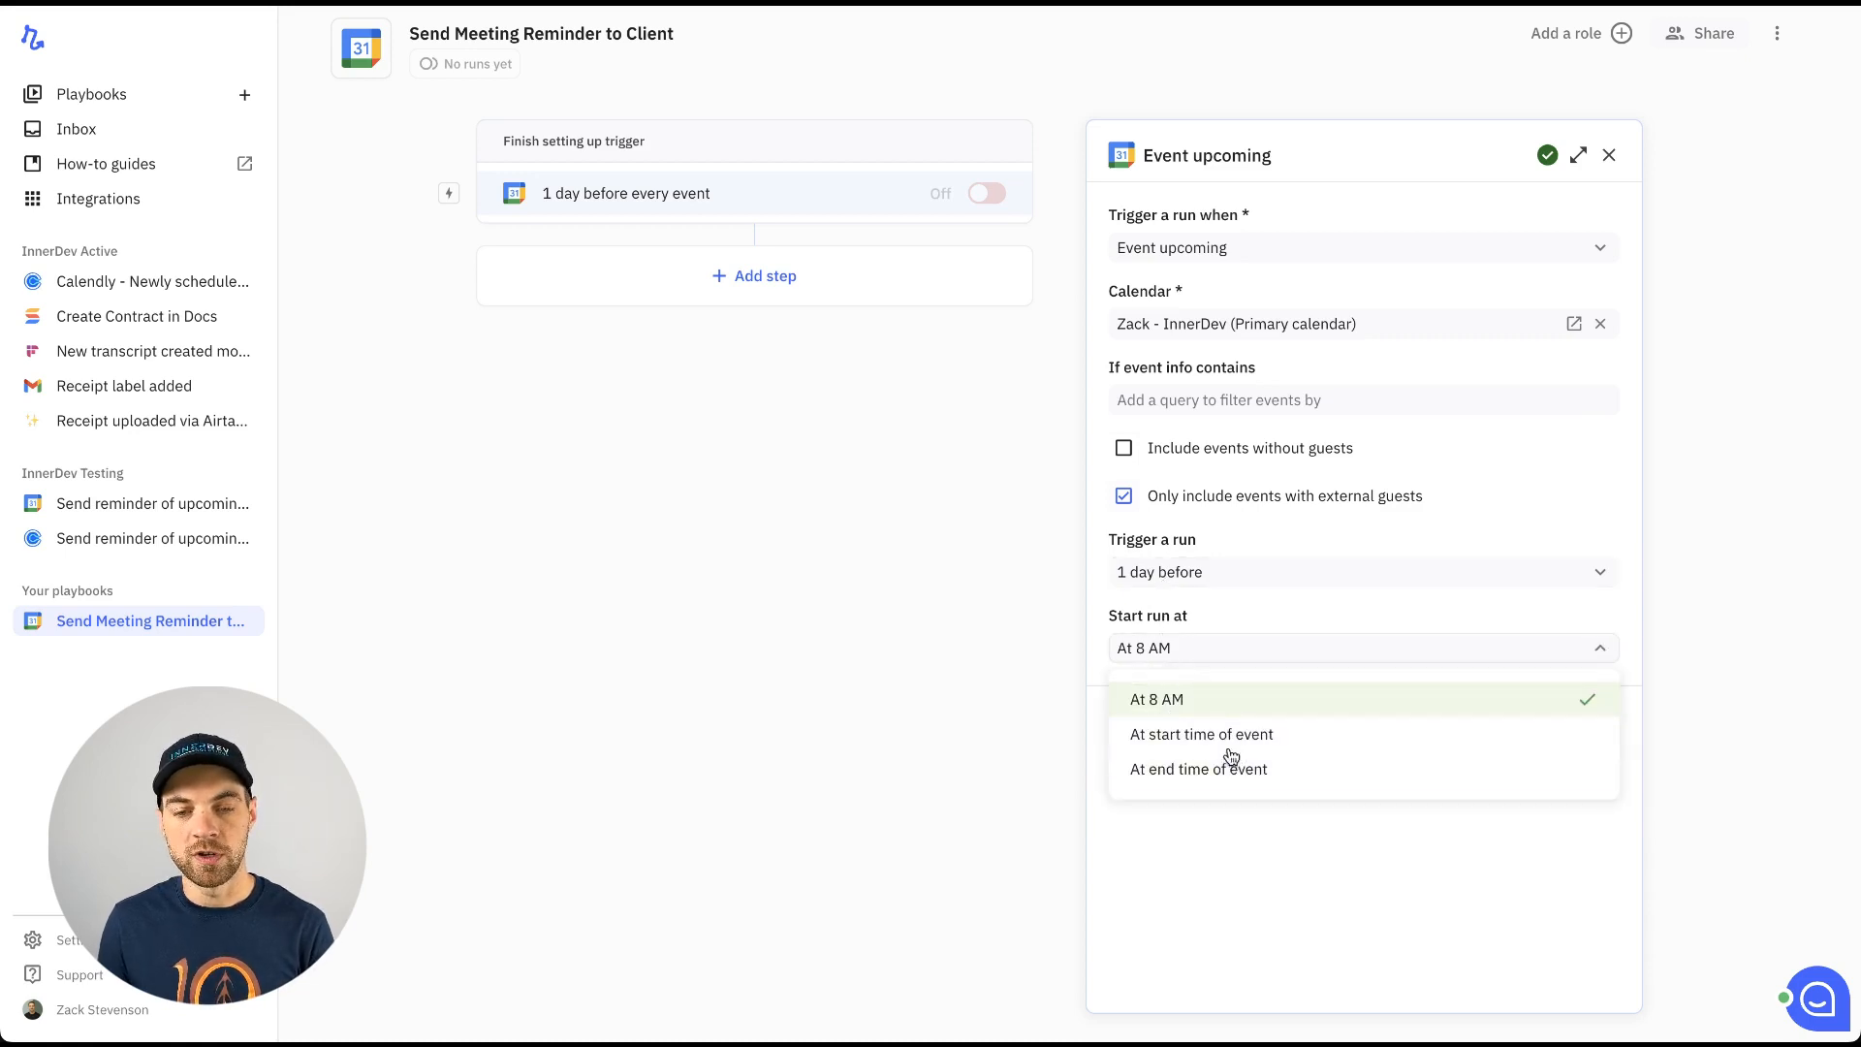
pyautogui.click(1217, 741)
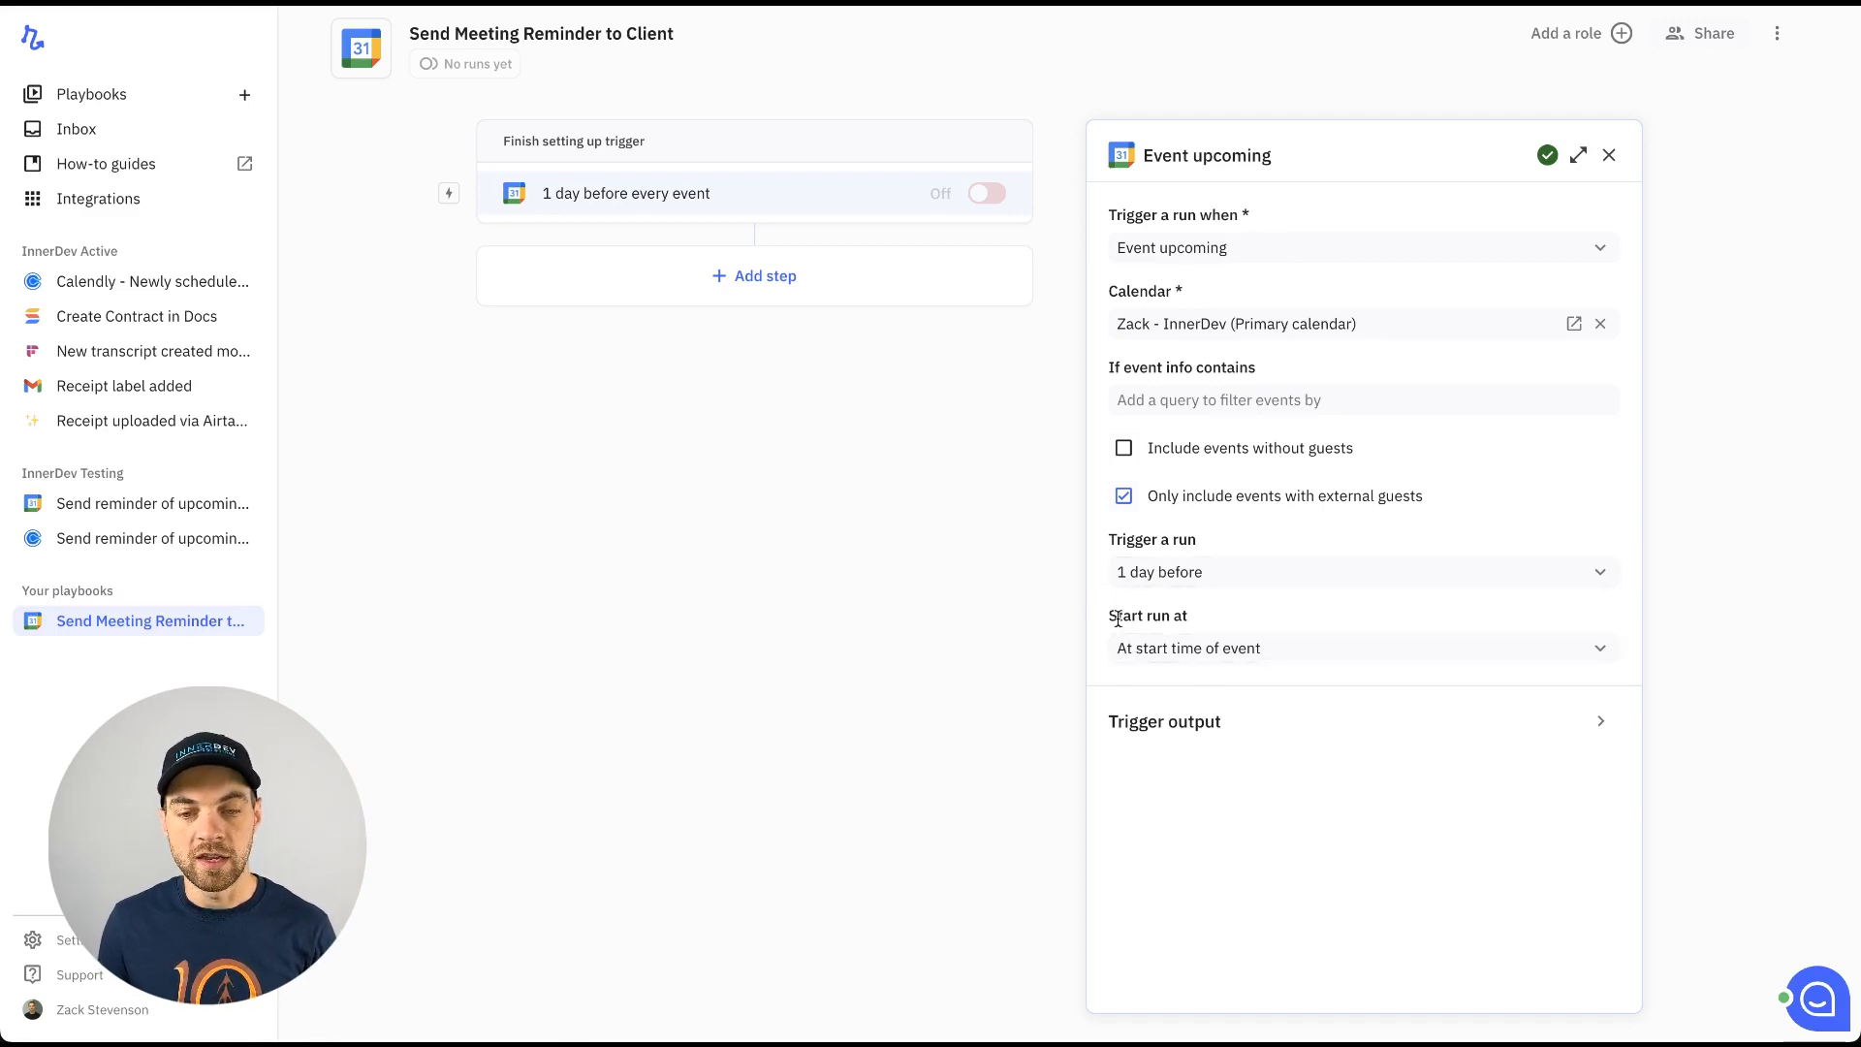
# Step: Examine the trigger output's sample fields and values for a recent event, and close the trigger settings
pyautogui.click(1297, 747)
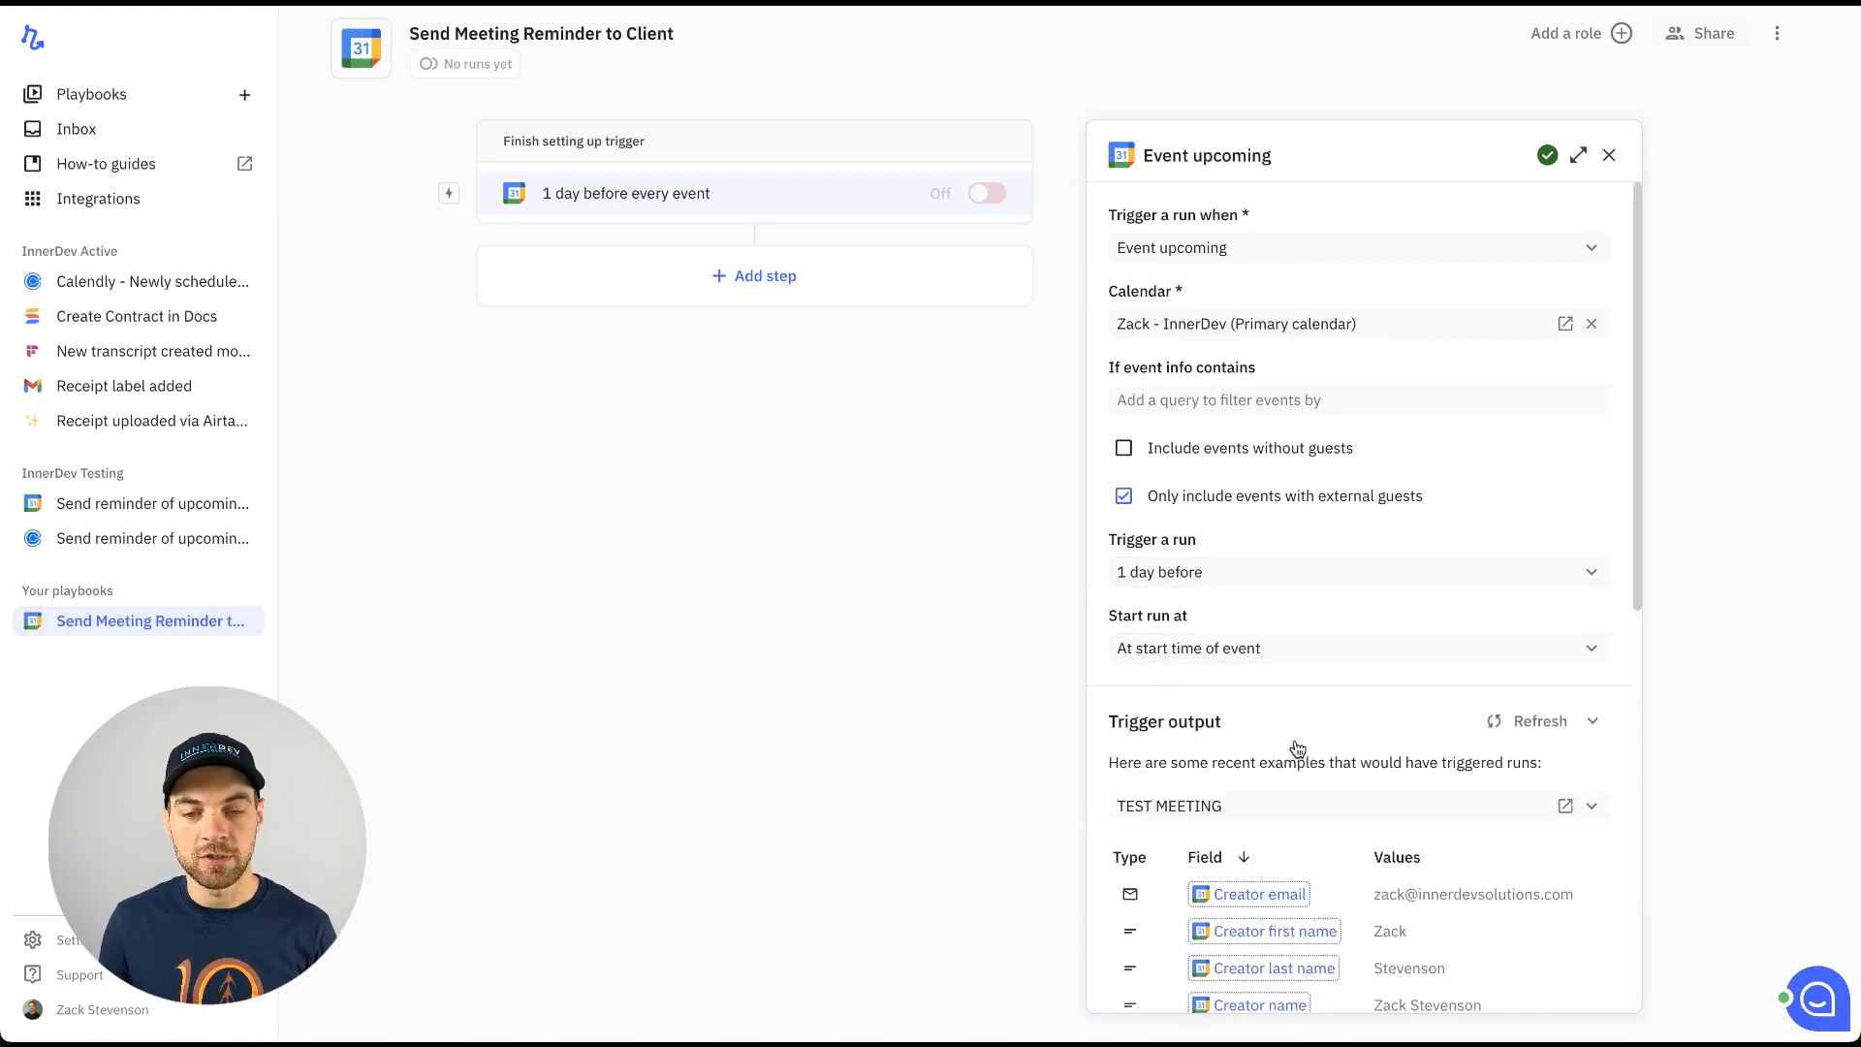
pyautogui.scroll(-2, 1218, 739)
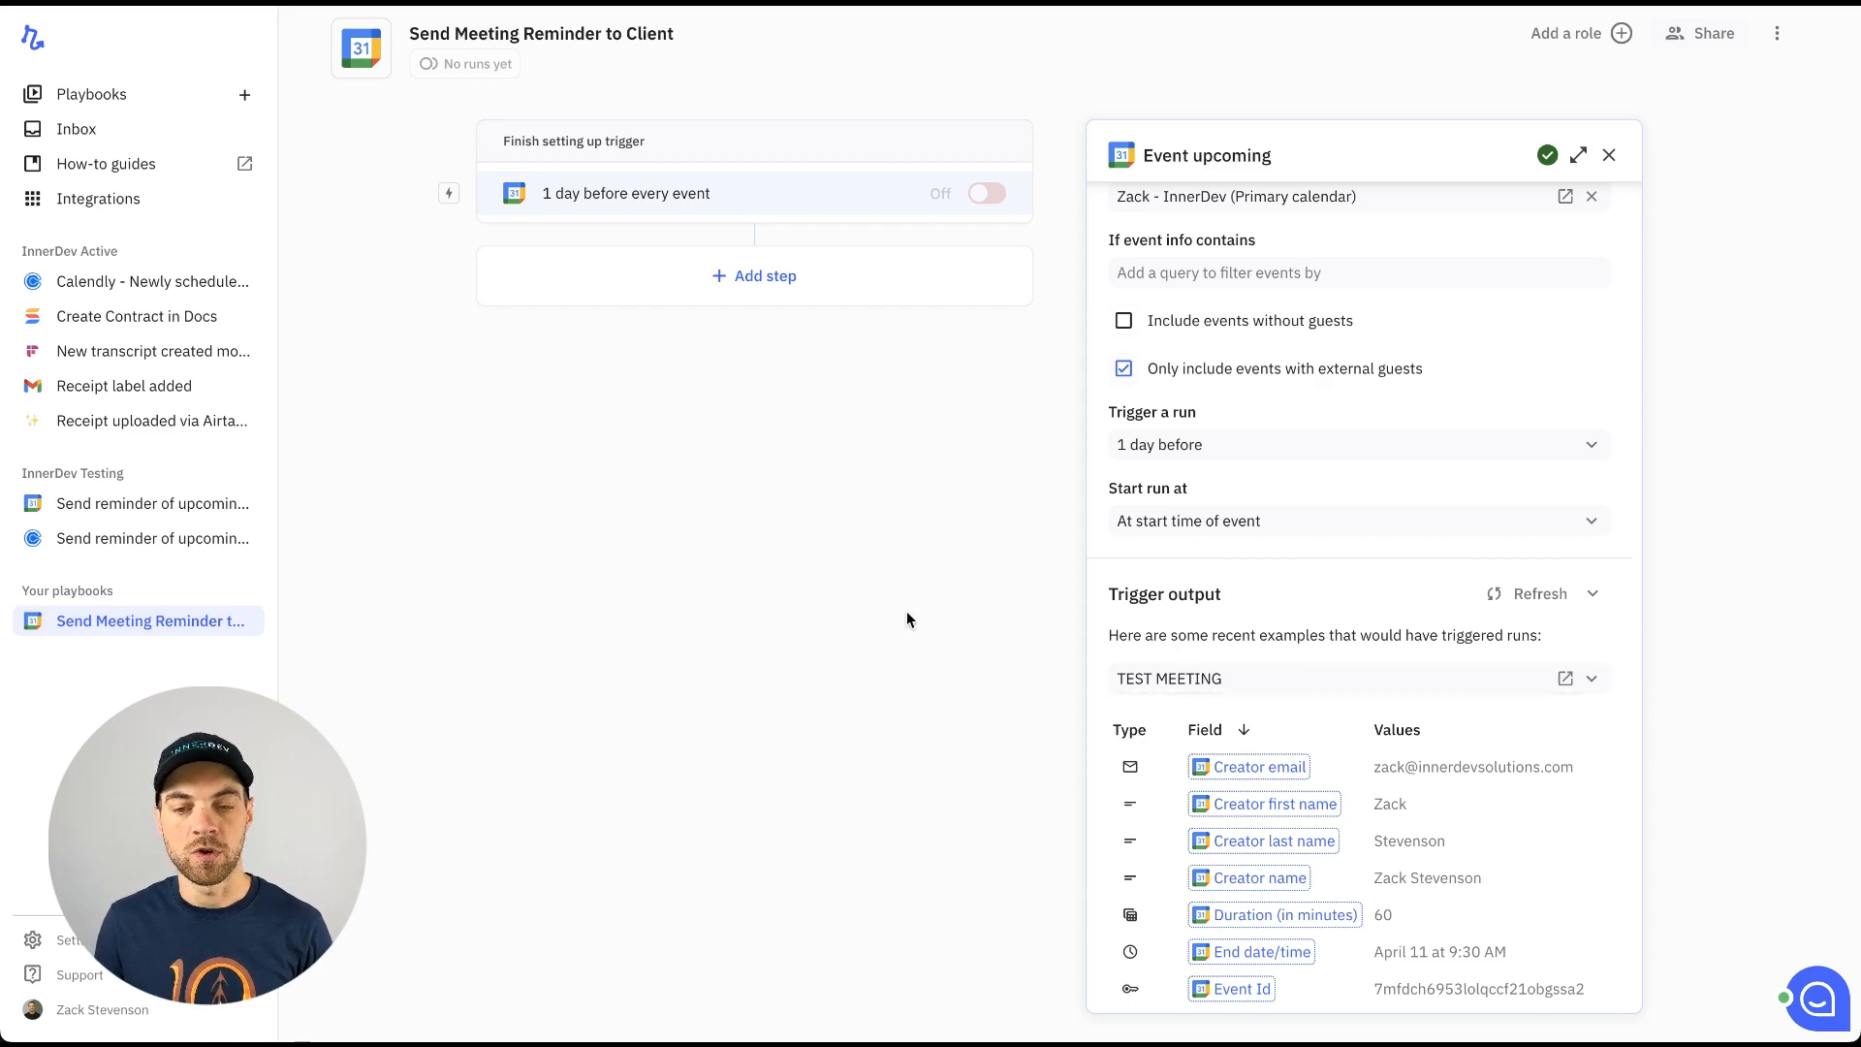
pyautogui.click(964, 630)
# Step: Add a "Wait for time" flow control step after the calendar trigger
pyautogui.click(1054, 284)
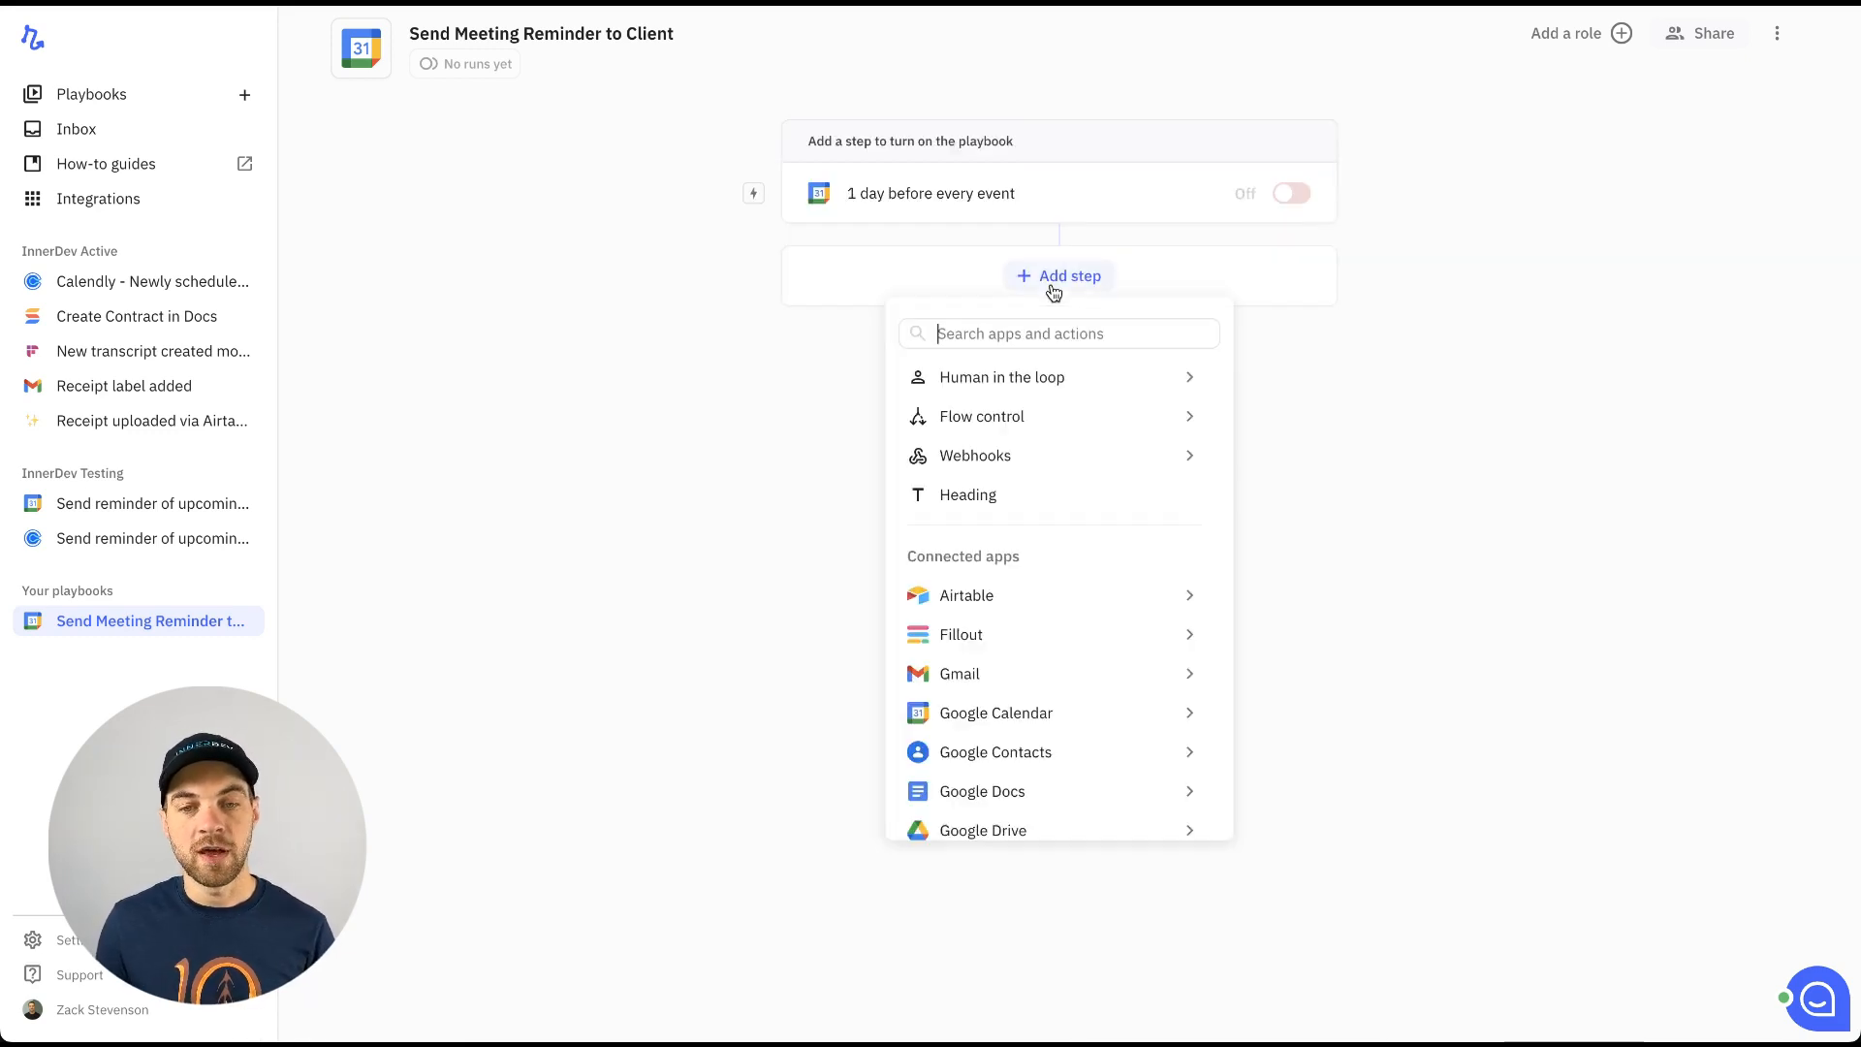
pyautogui.moveTo(1035, 366)
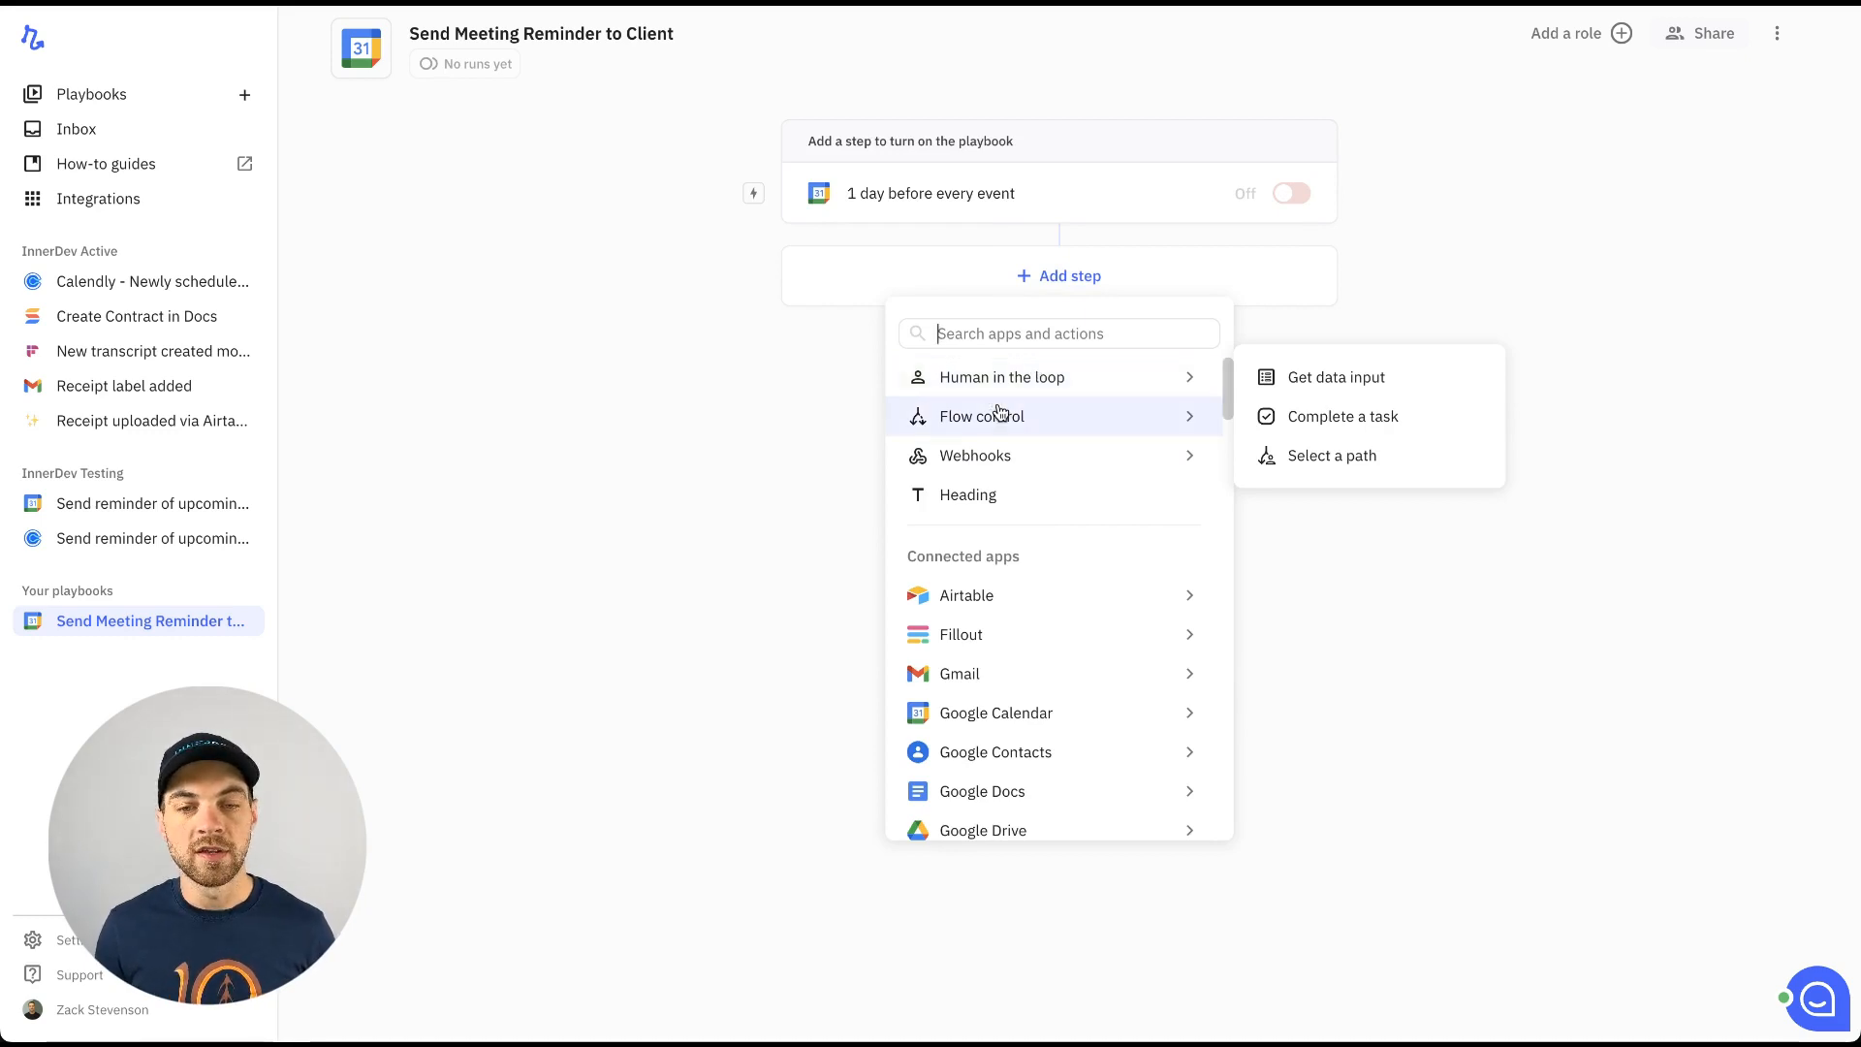
pyautogui.moveTo(1001, 413)
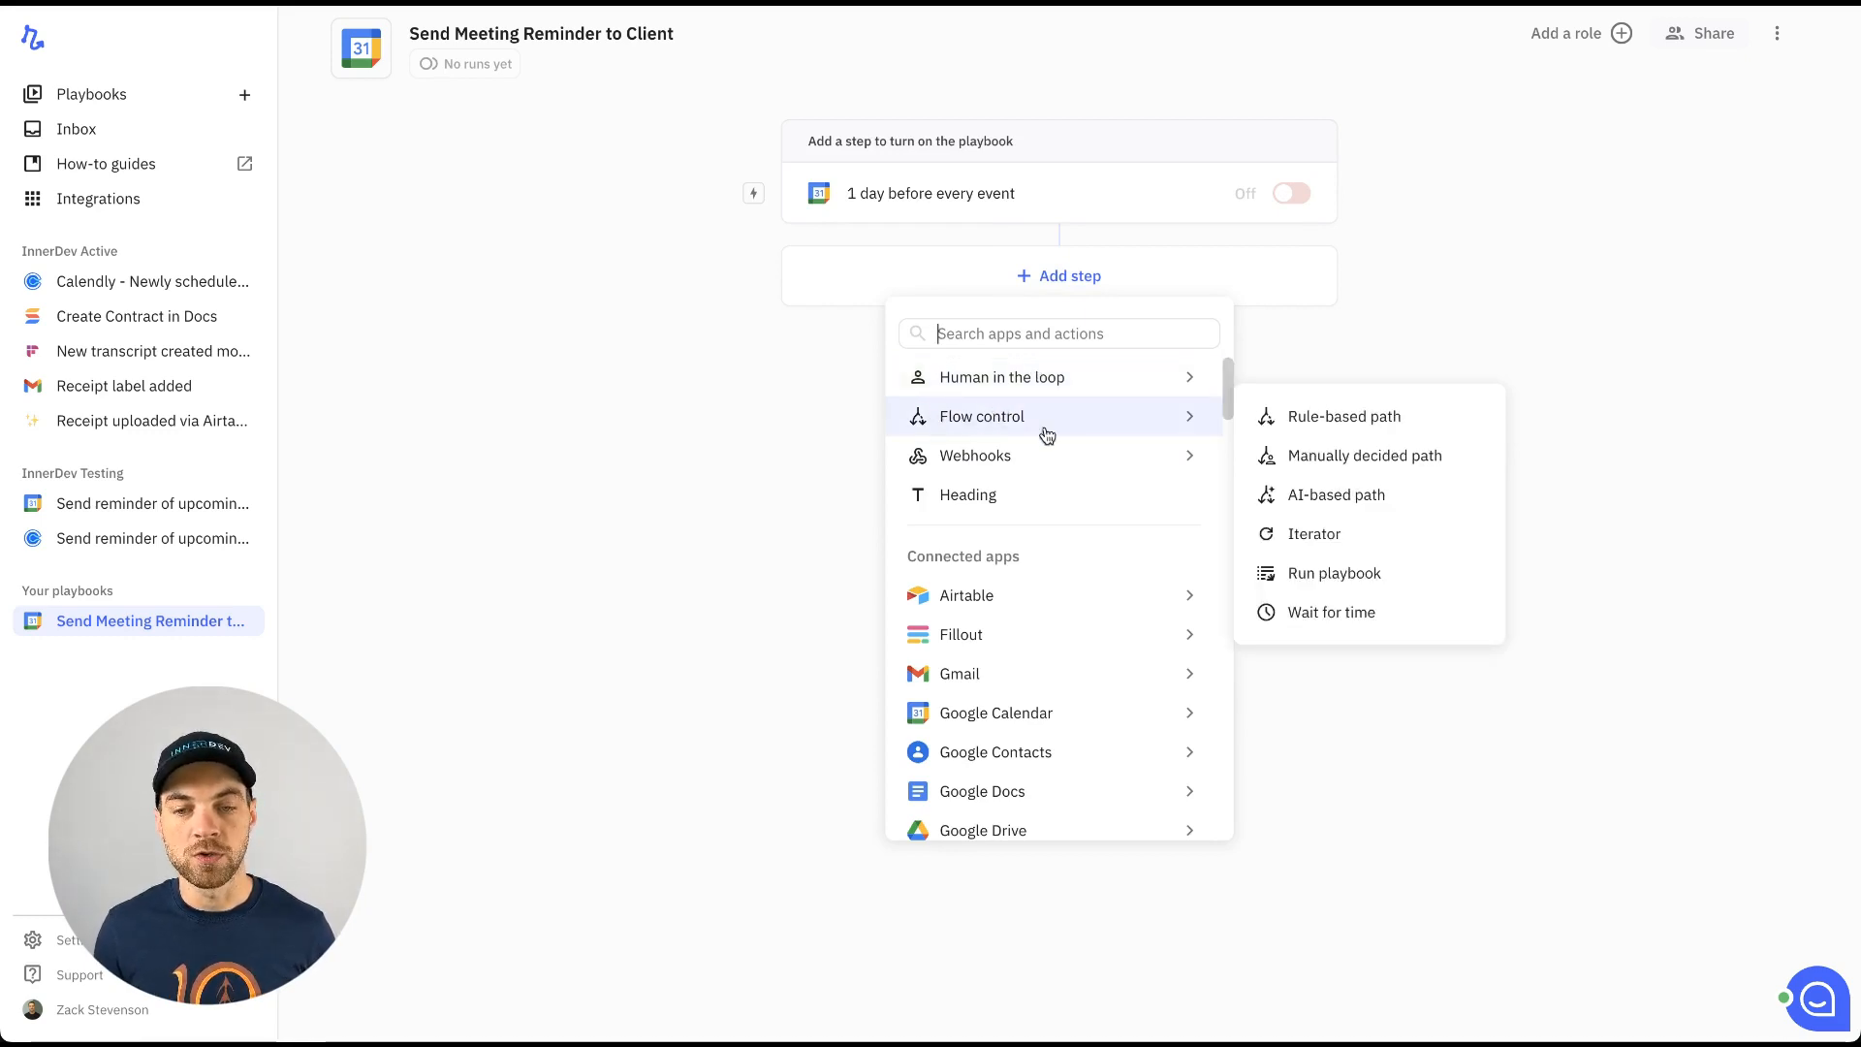
pyautogui.click(1352, 629)
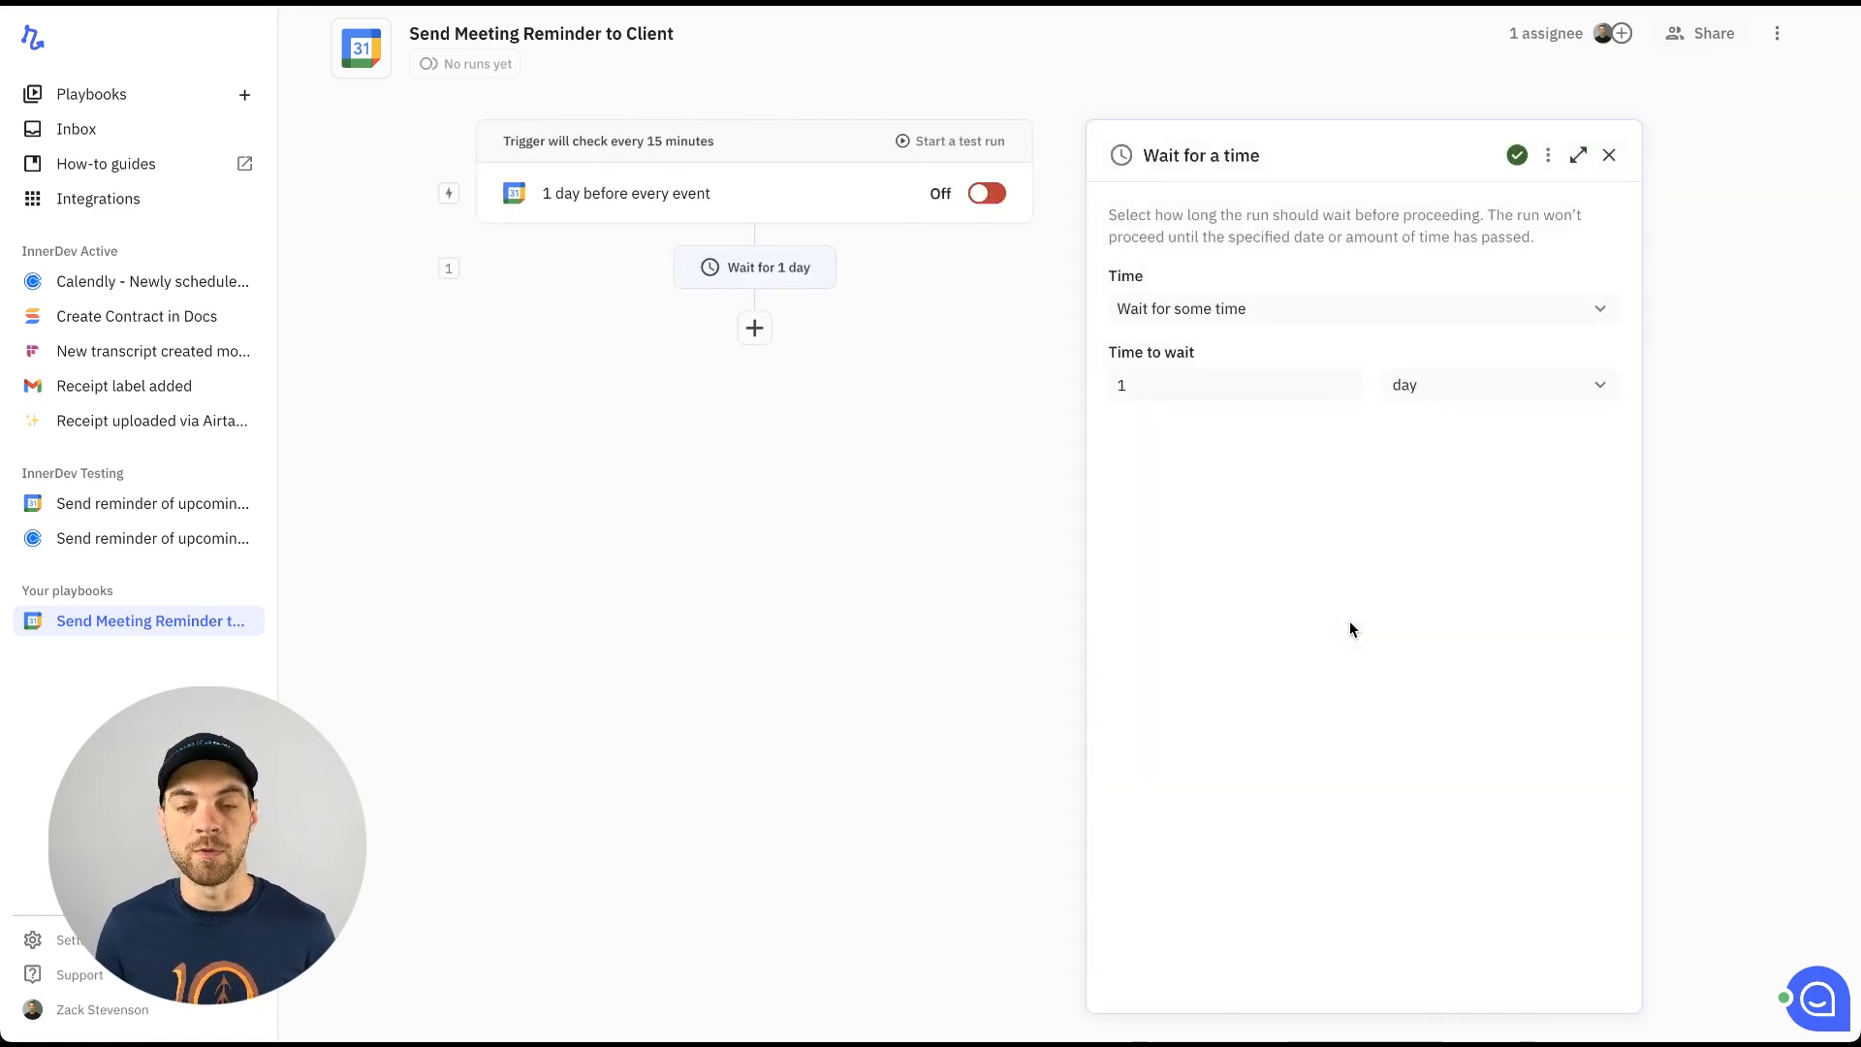
# Step: Configure the wait step to wait until 1 hour before the event's Start date/time
pyautogui.click(1194, 325)
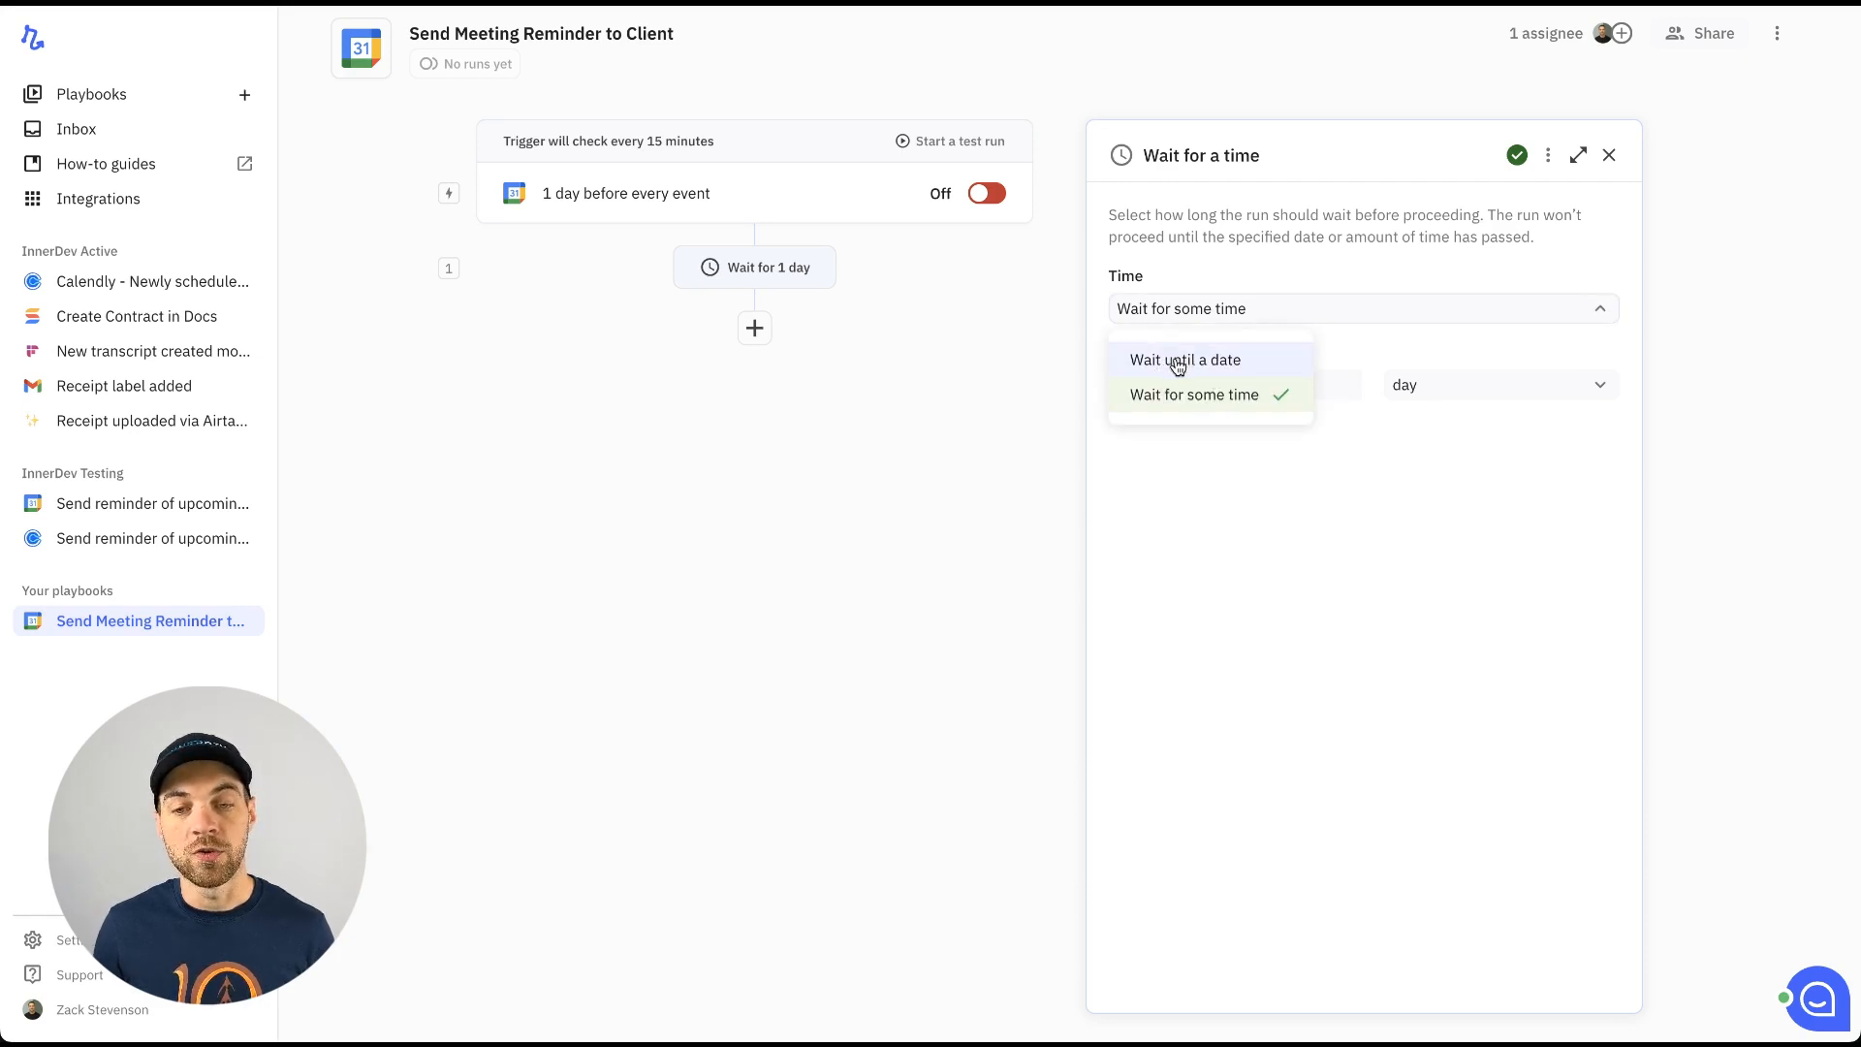
pyautogui.click(1177, 362)
pyautogui.click(1208, 392)
pyautogui.moveTo(1190, 479)
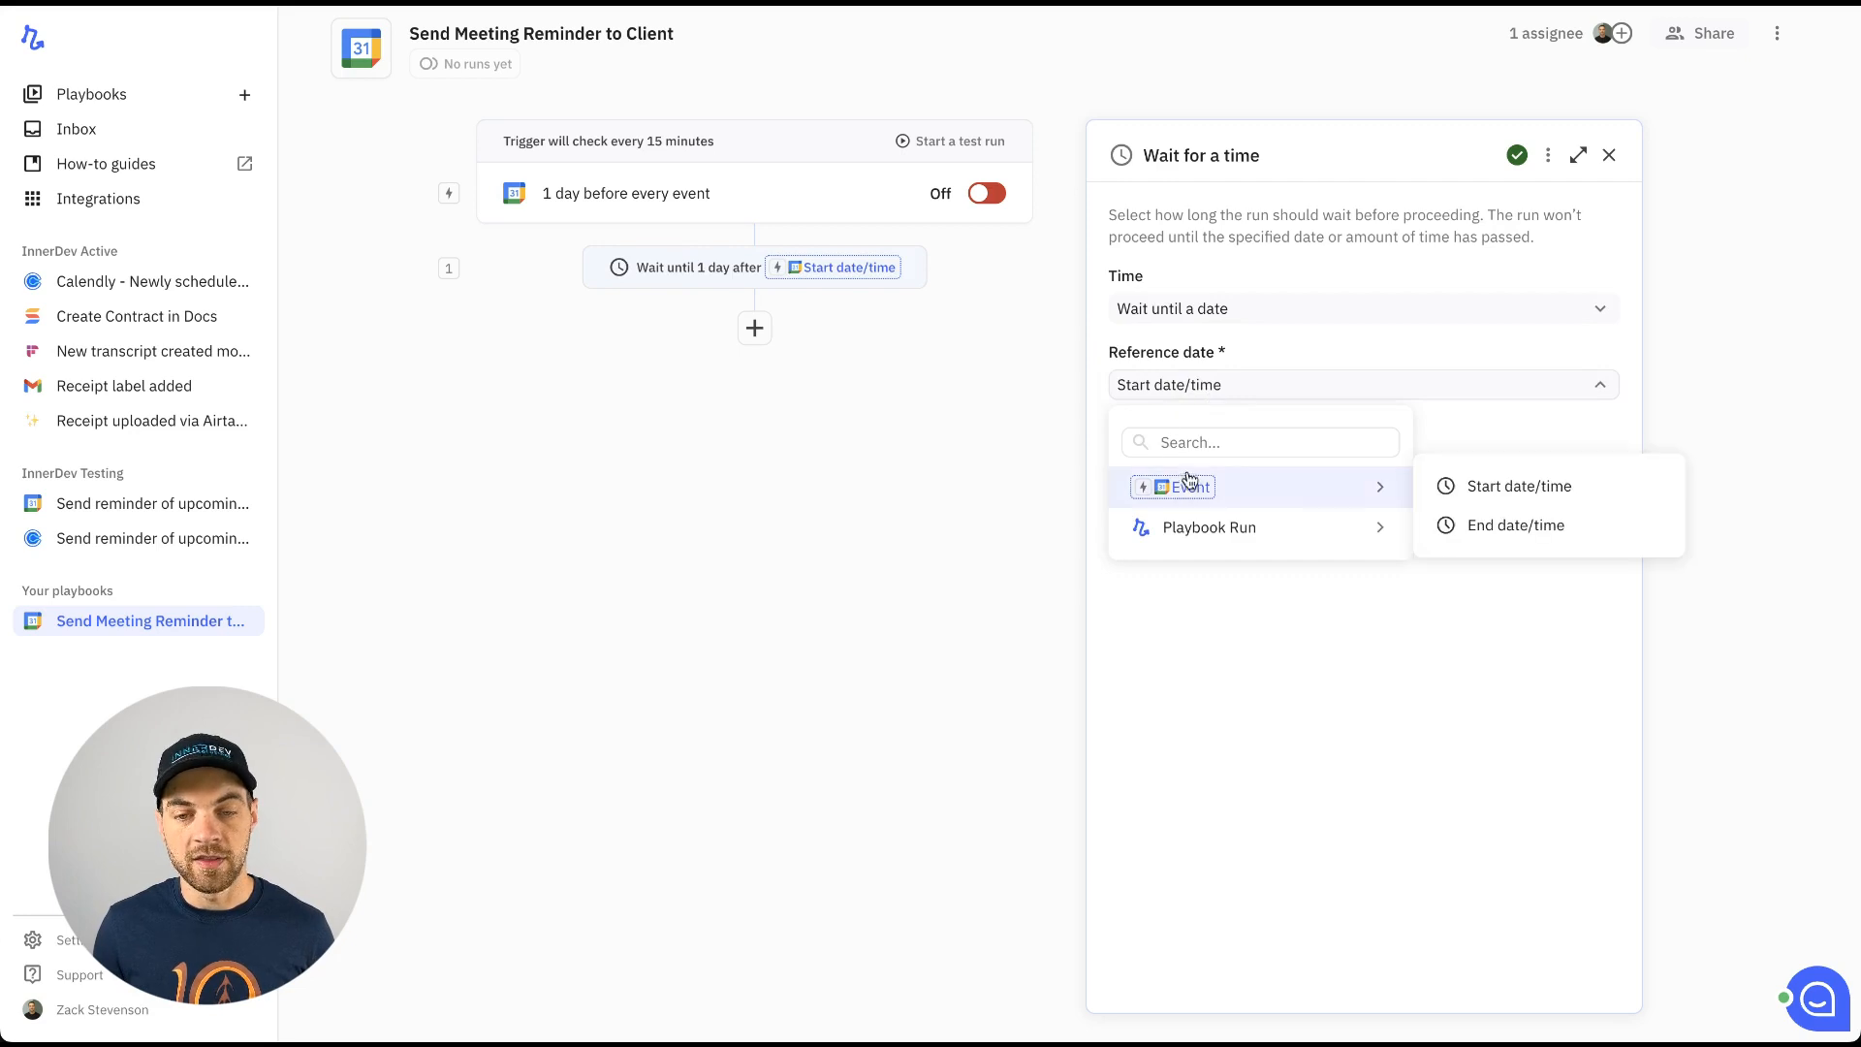
pyautogui.click(1477, 493)
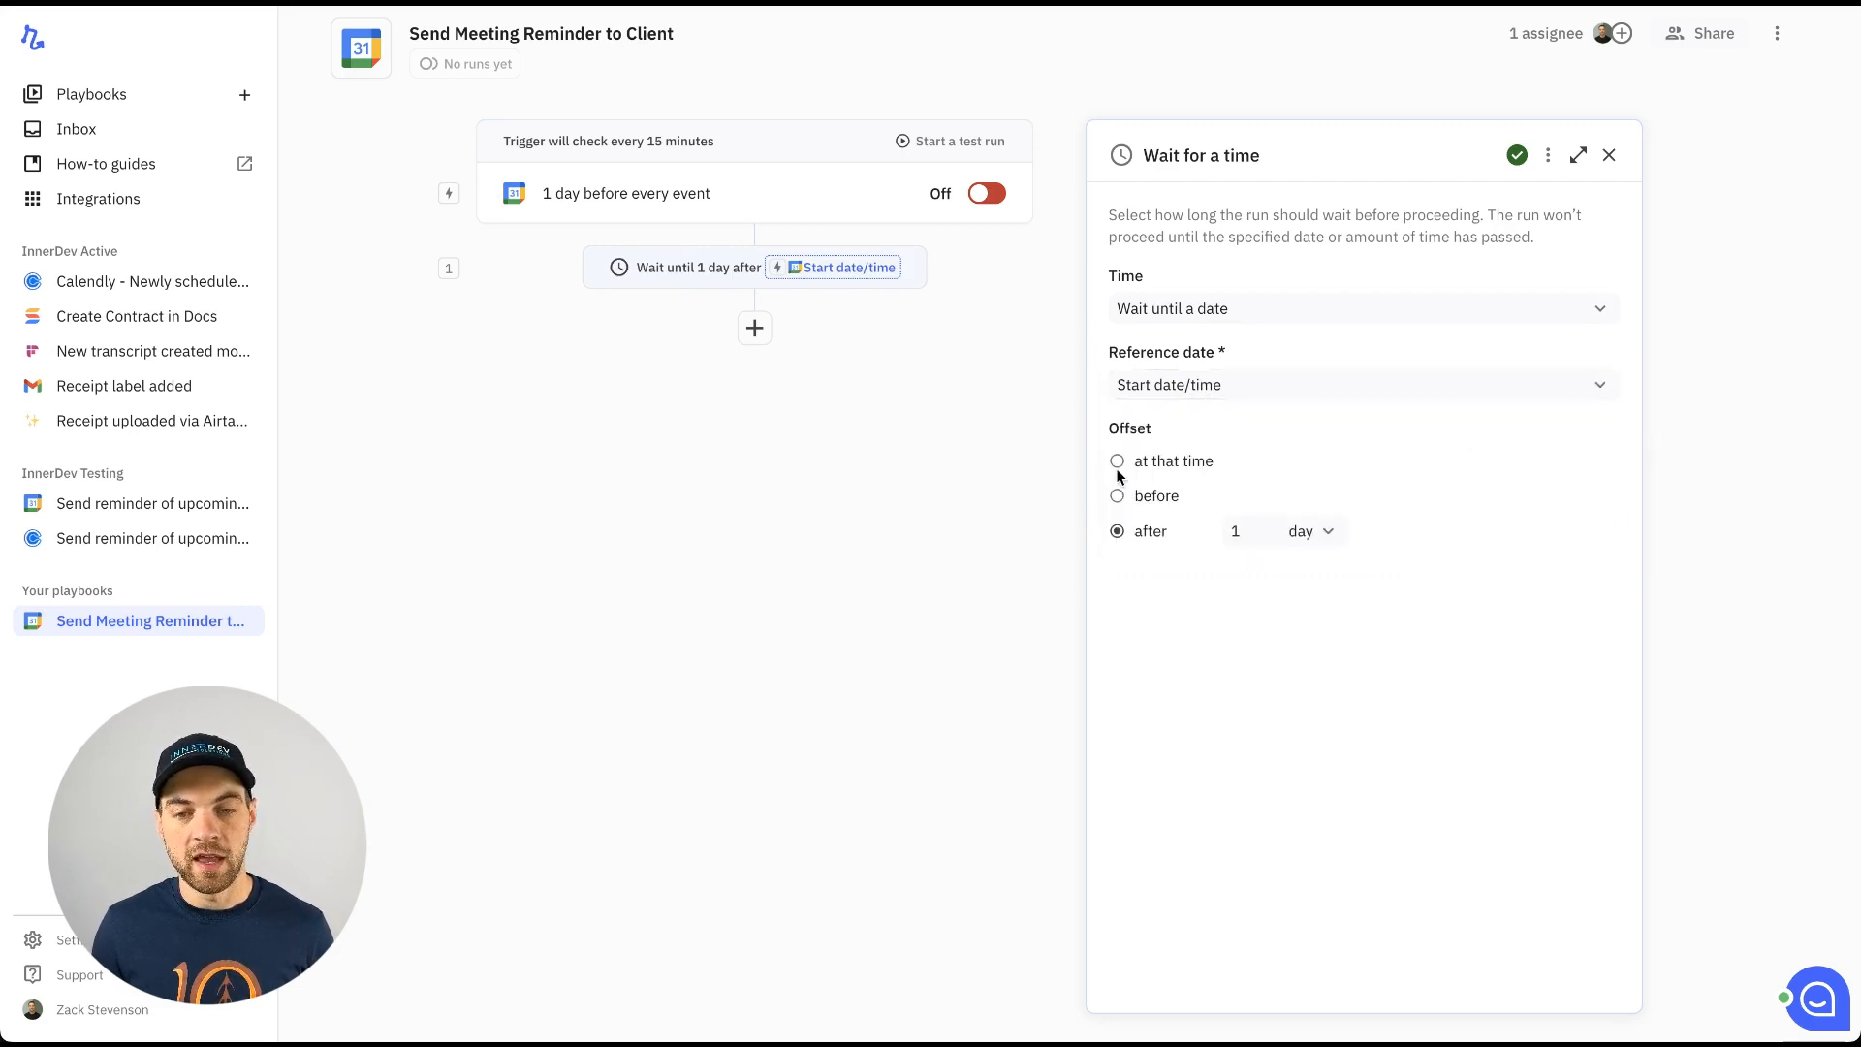
pyautogui.click(1118, 496)
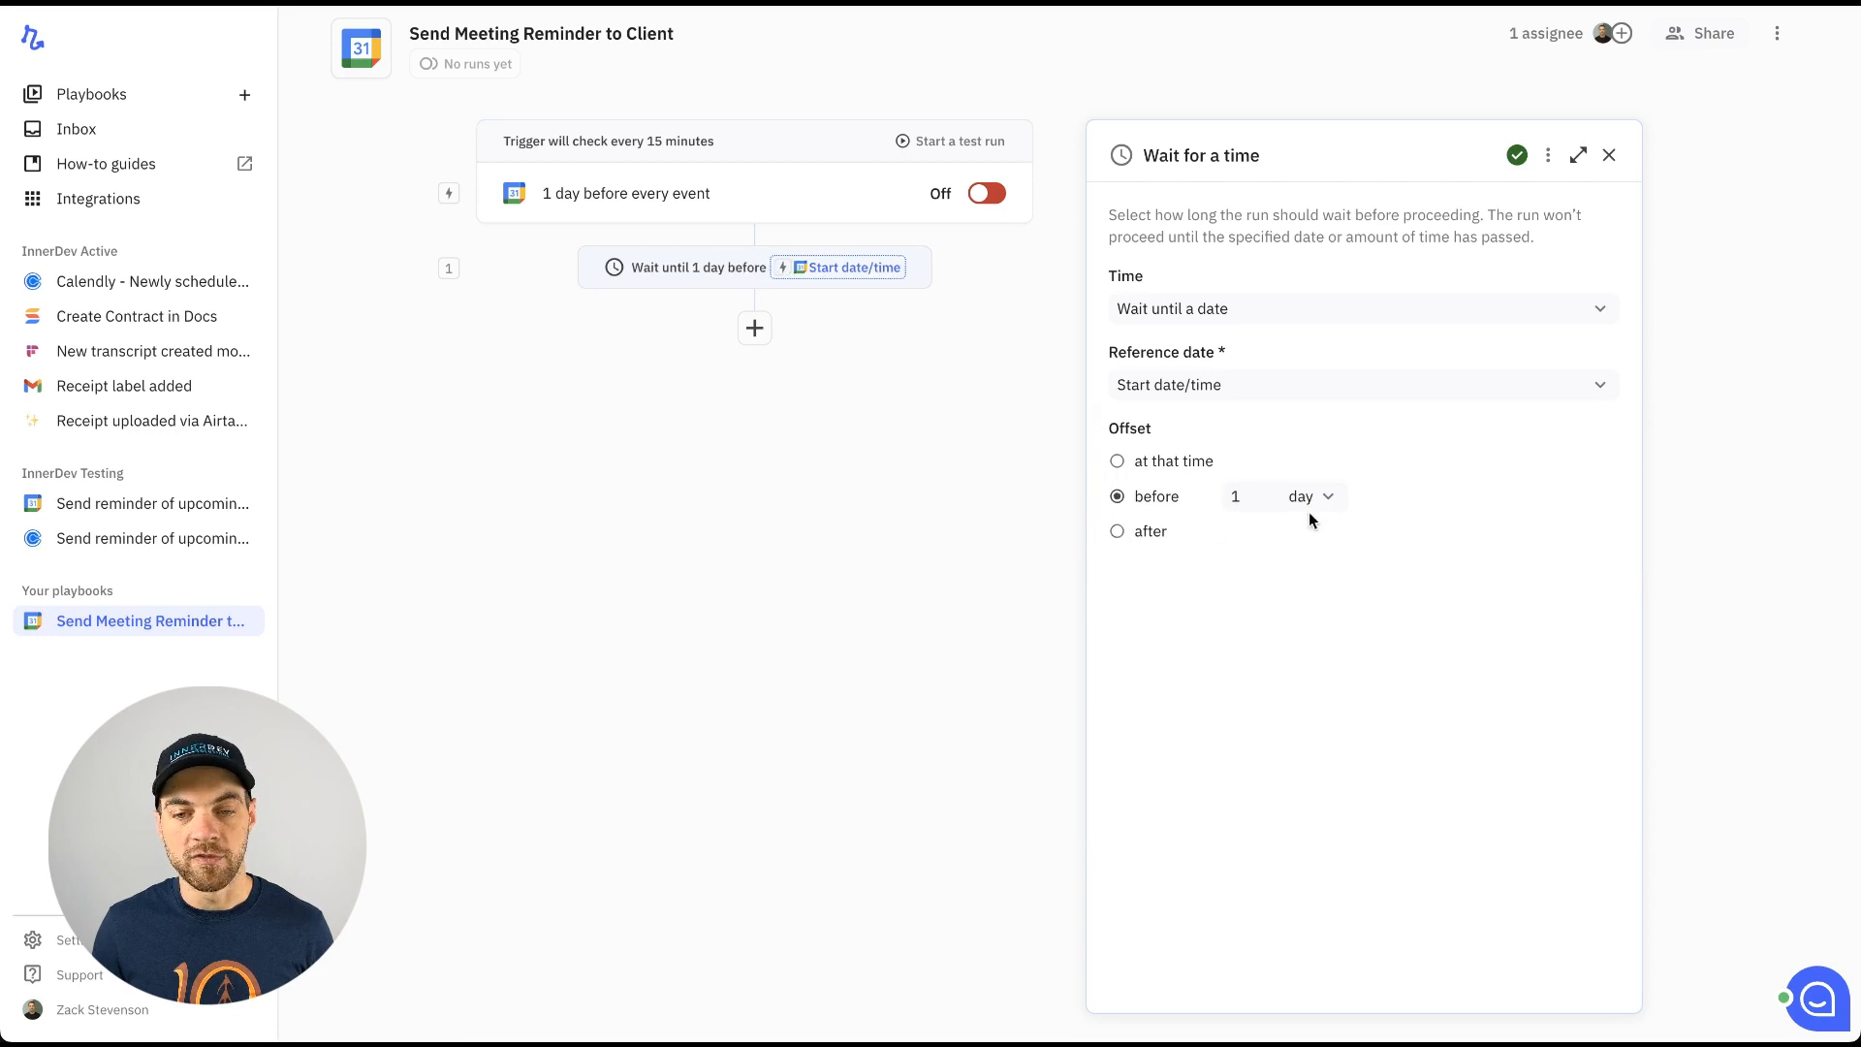
pyautogui.click(1339, 512)
pyautogui.click(1334, 580)
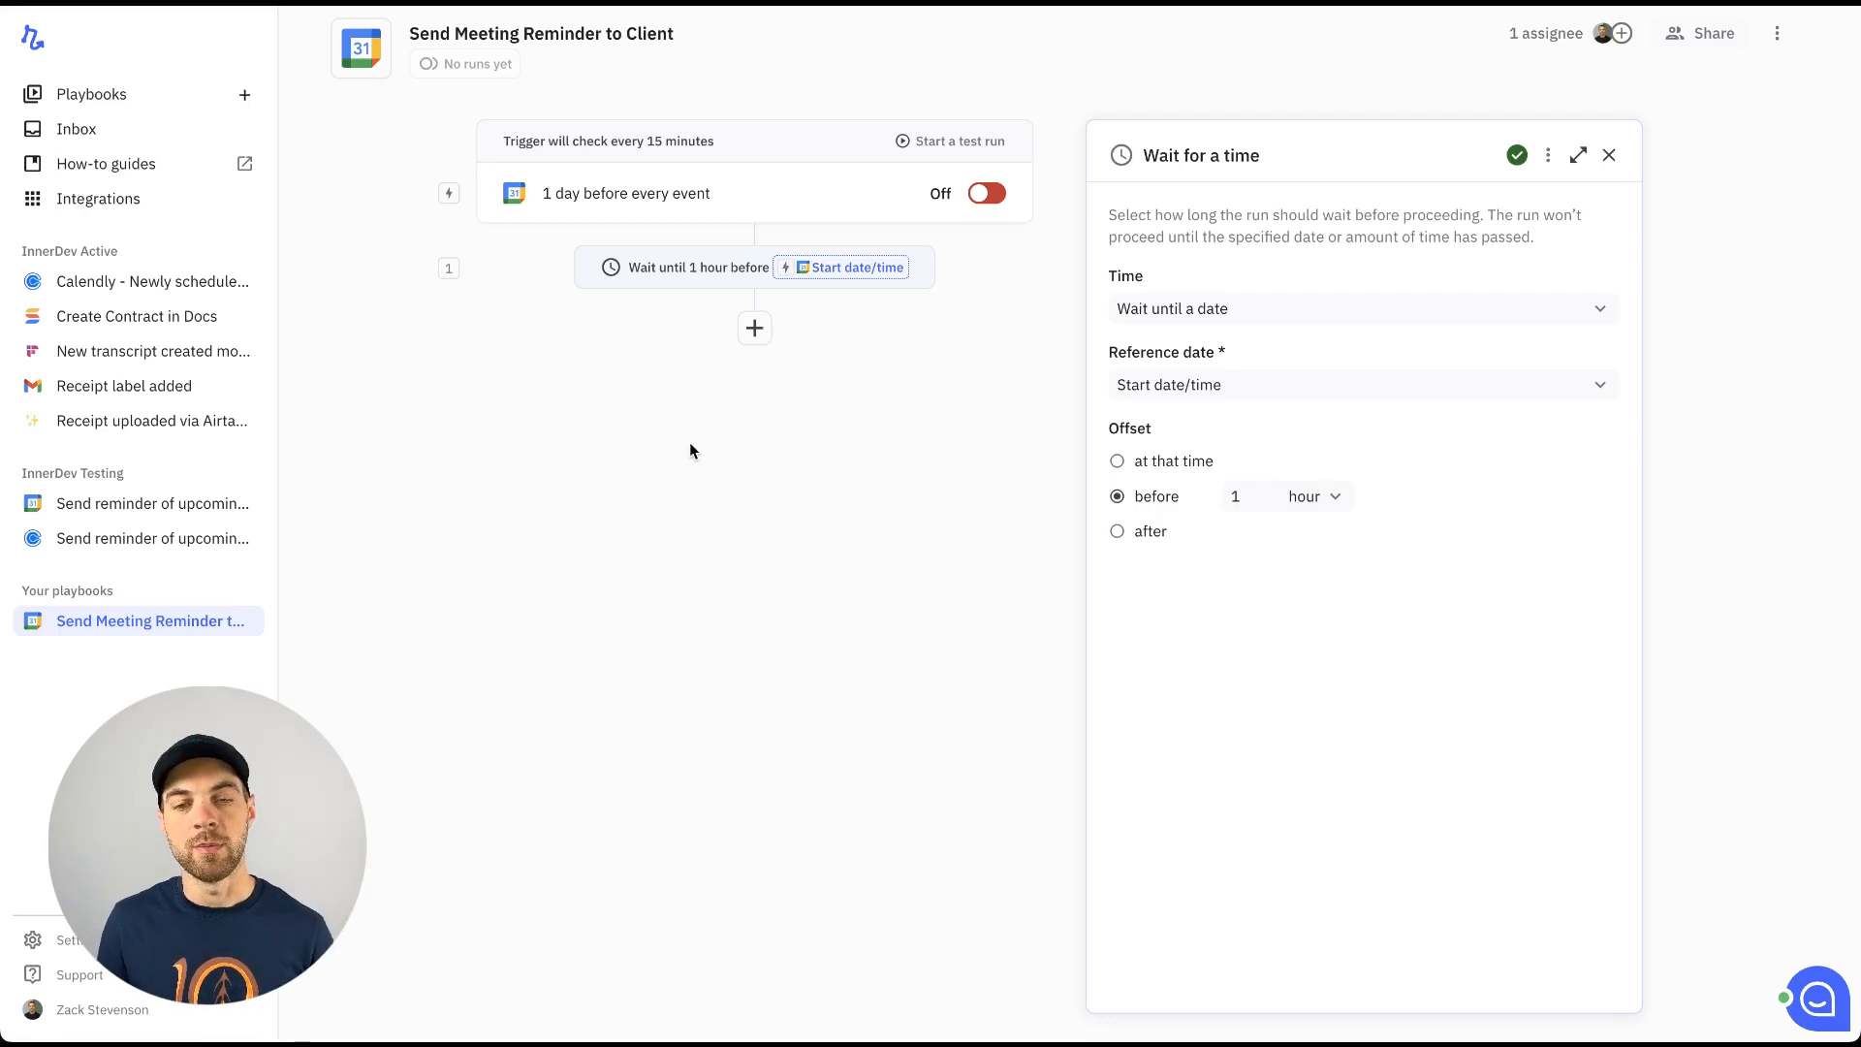
# Step: Add a Gmail "Send email" step after the wait, addressed to the event's Guest emails
pyautogui.click(755, 332)
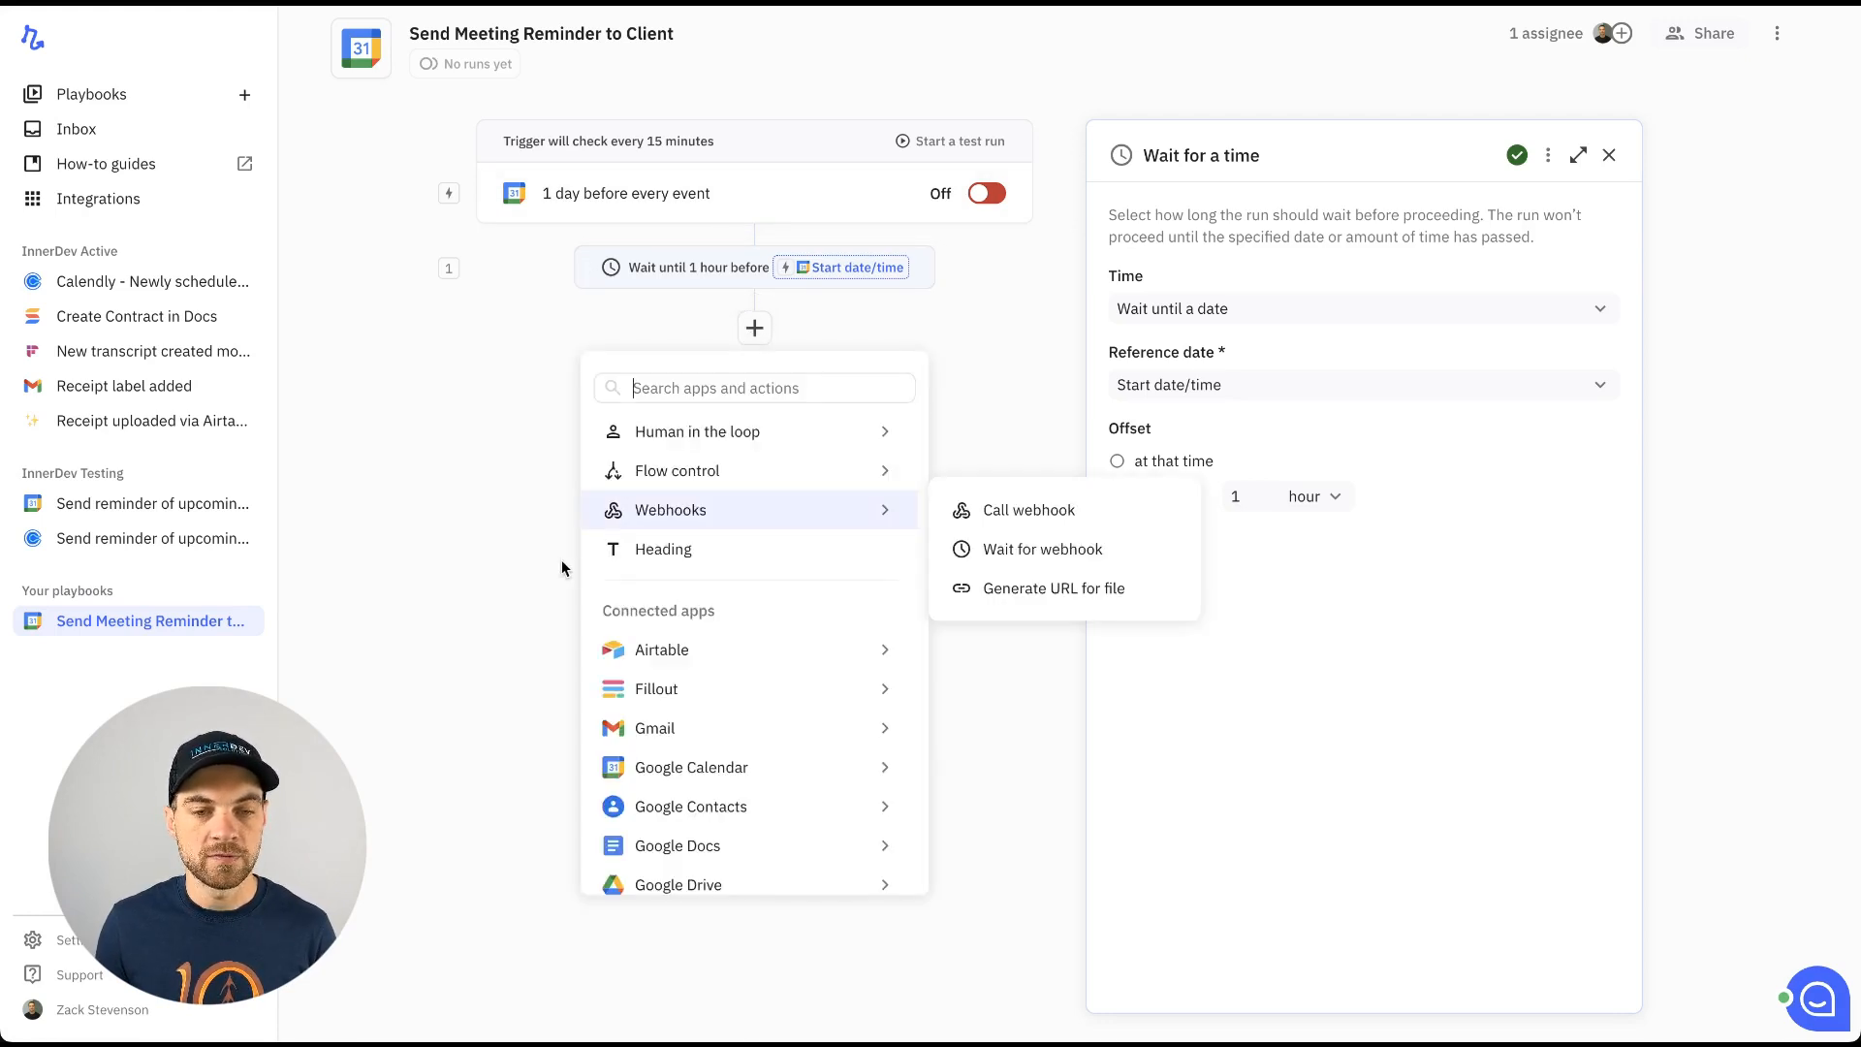
pyautogui.moveTo(644, 734)
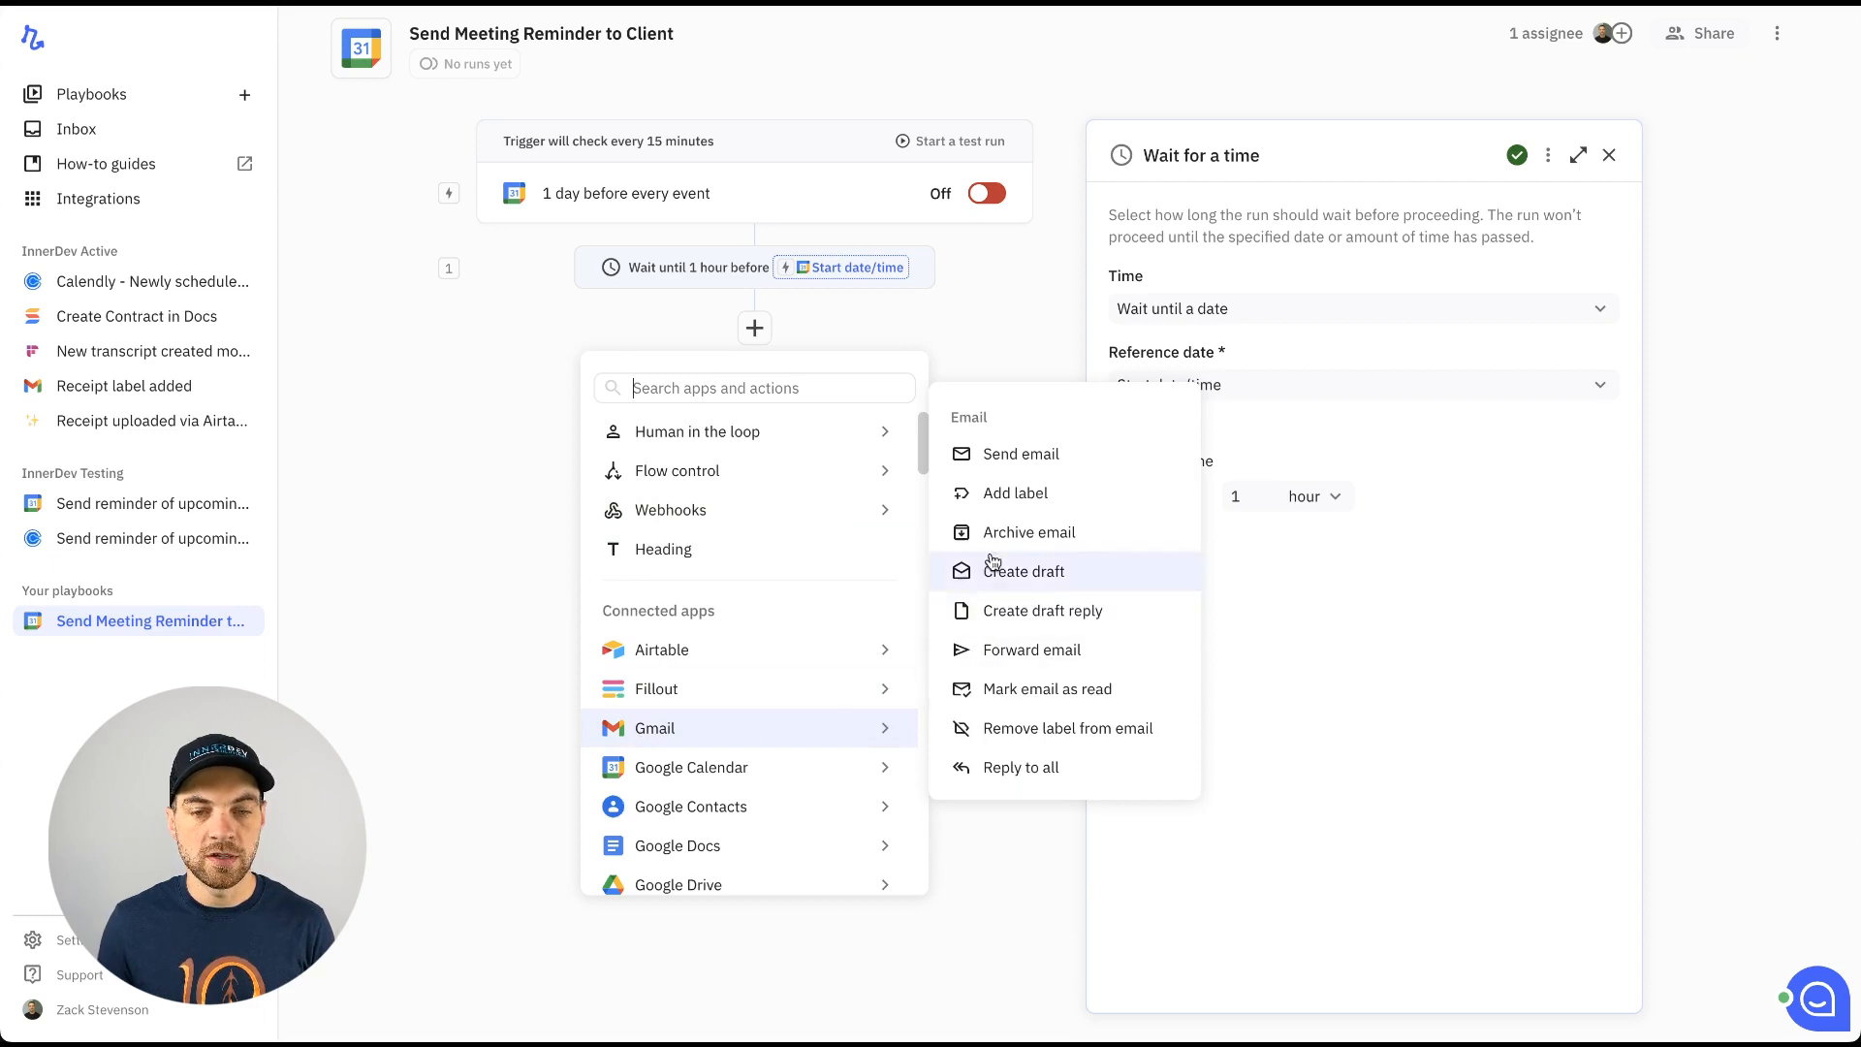
pyautogui.click(989, 455)
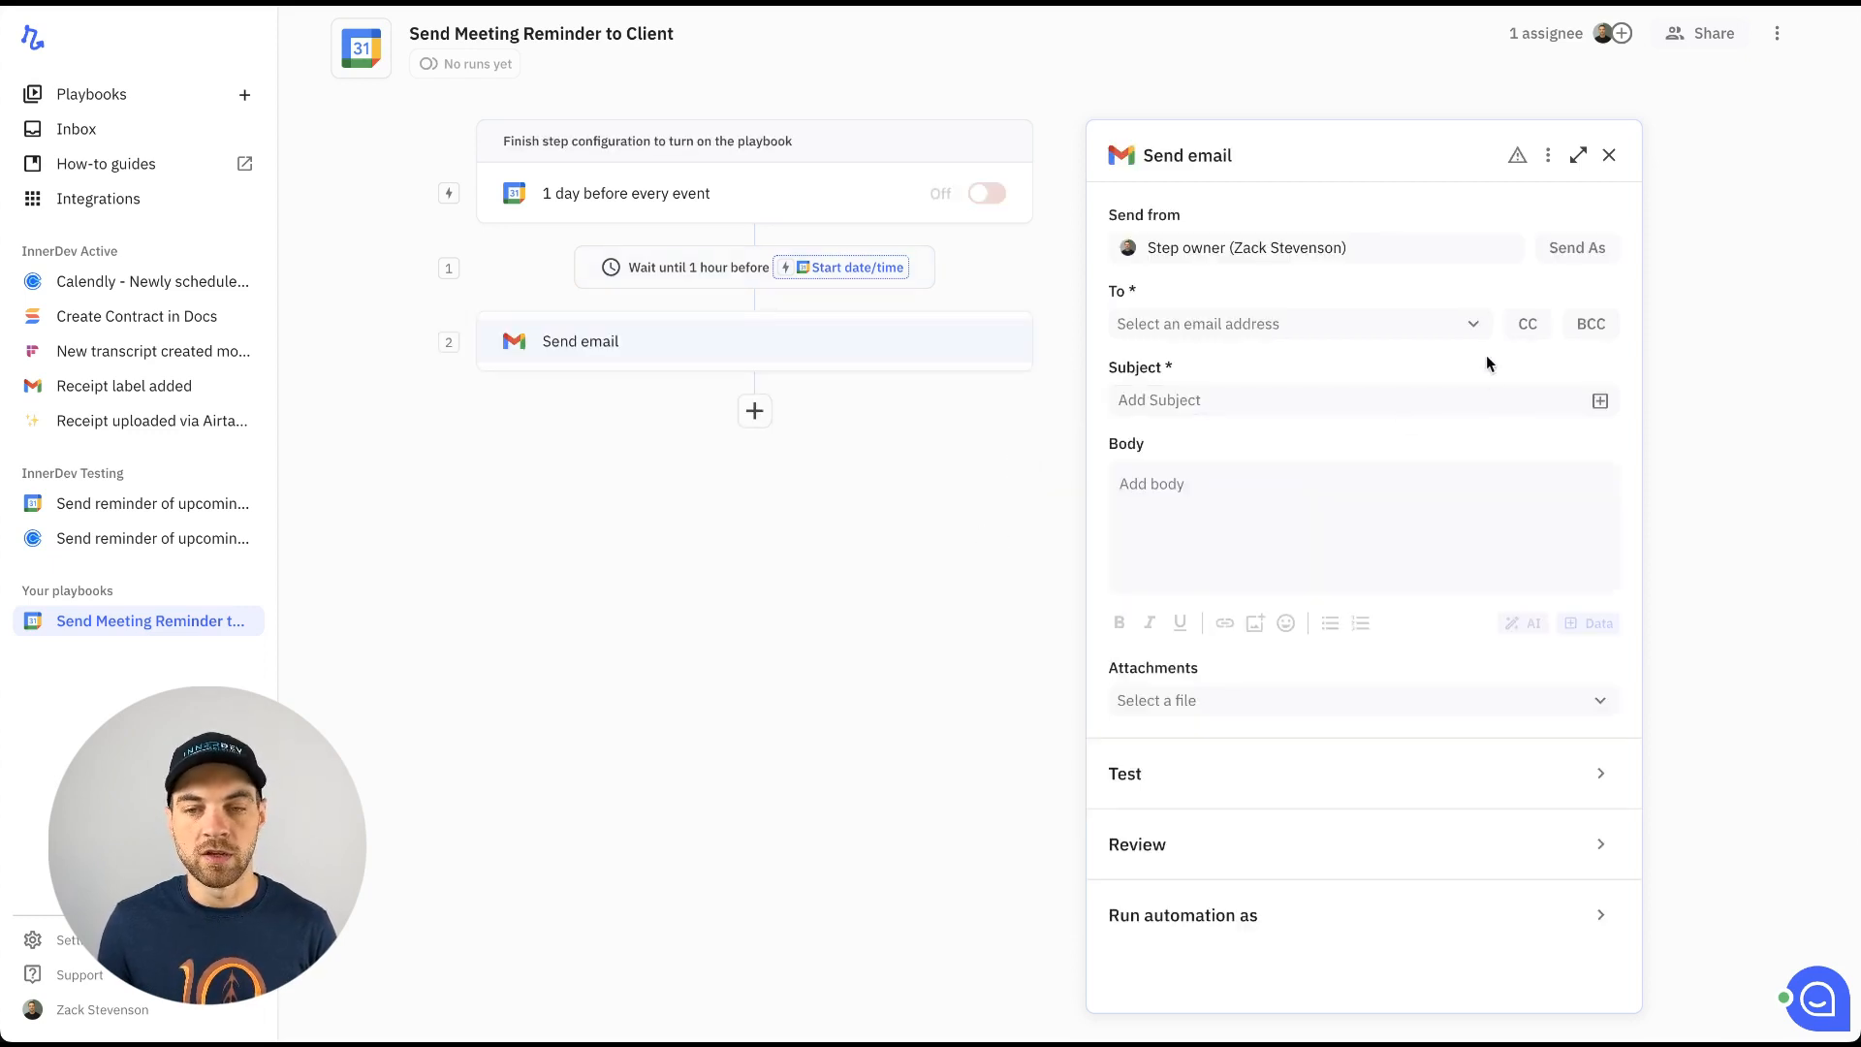
pyautogui.click(1157, 328)
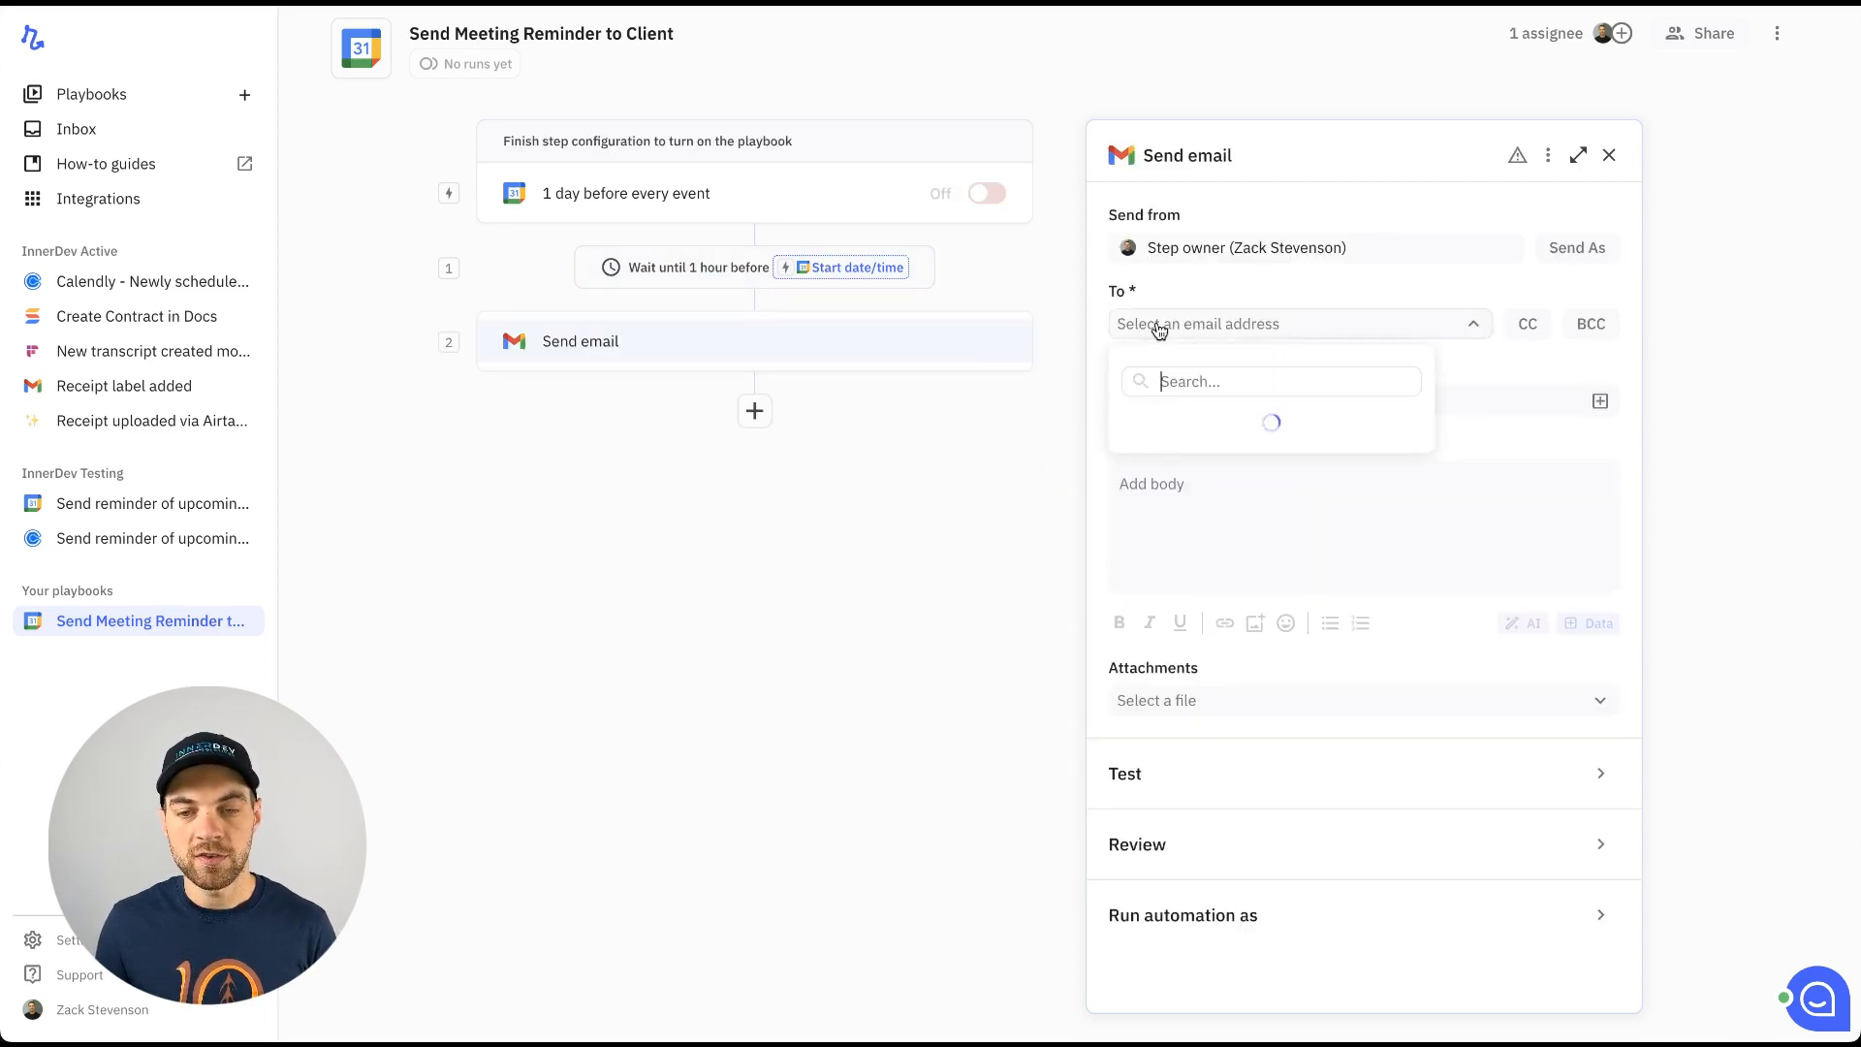
pyautogui.moveTo(1224, 427)
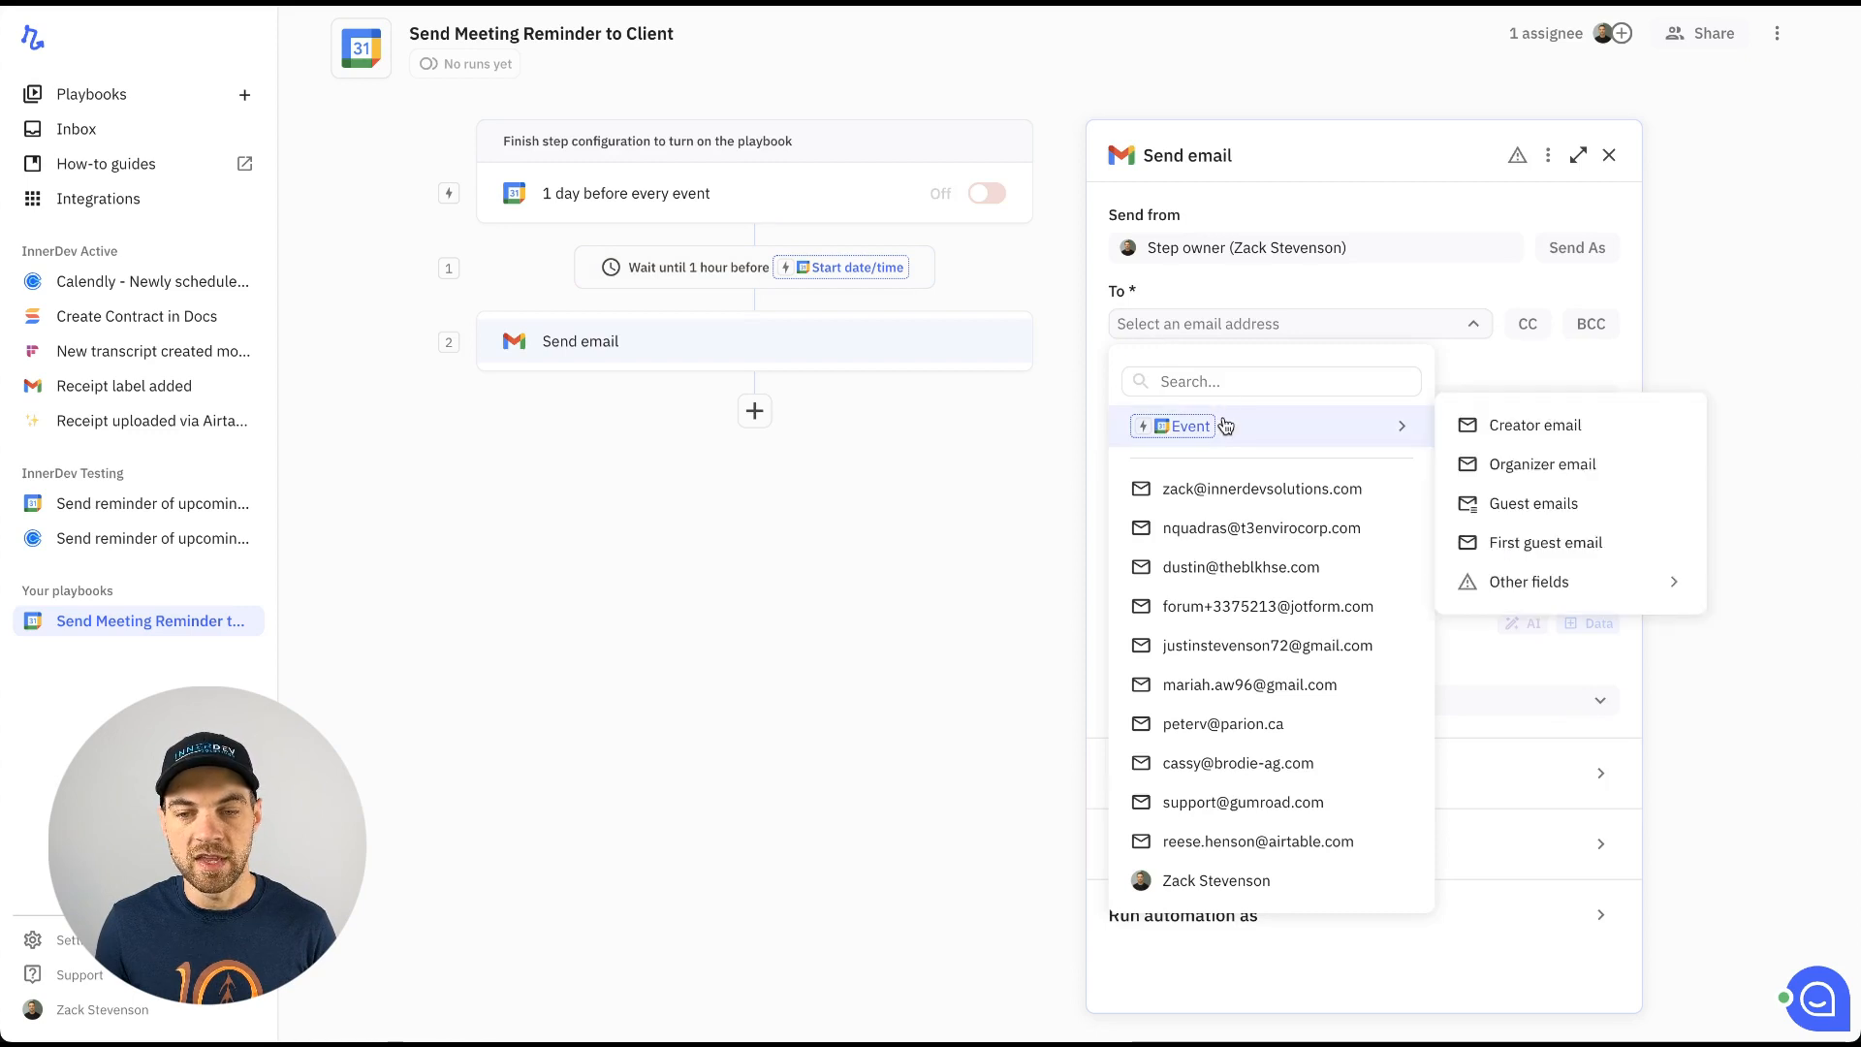
pyautogui.click(1525, 508)
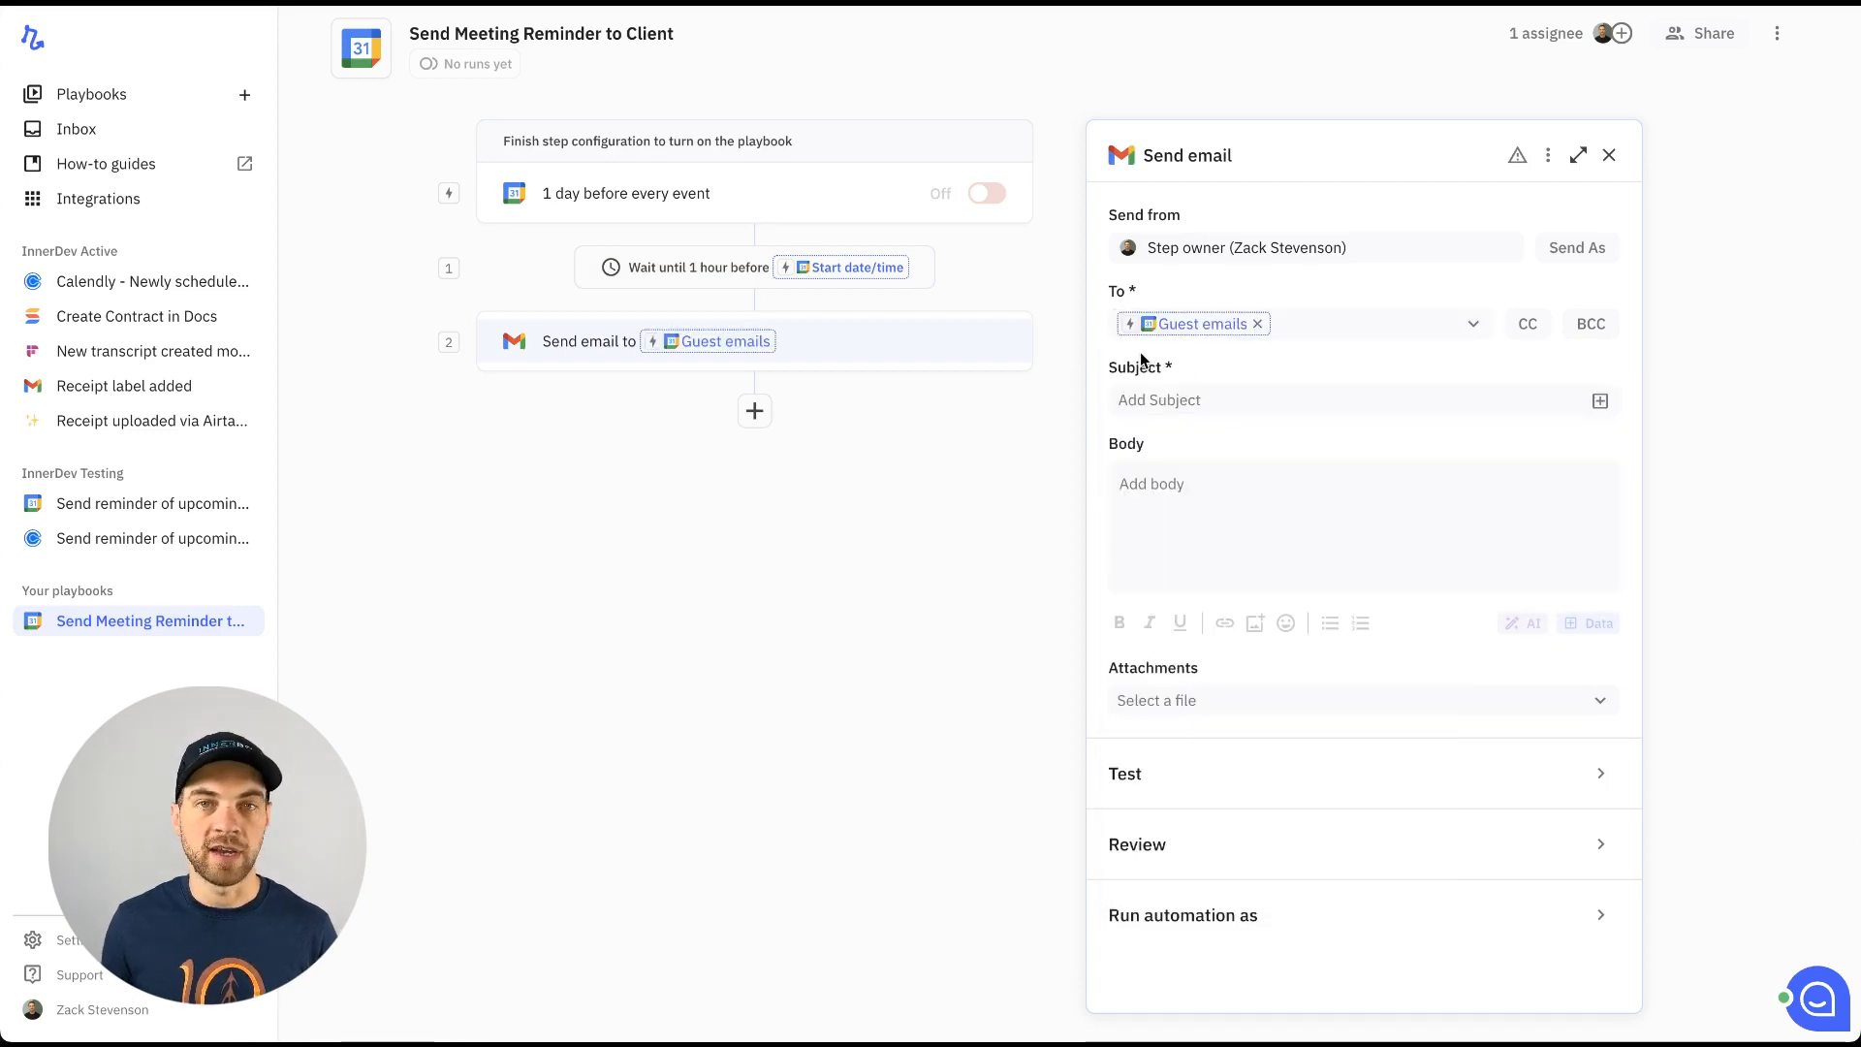
# Step: Set the email subject to "Meetin Reminder - in 1 hour"
pyautogui.click(1277, 413)
pyautogui.write('Meetin Reminder - 1 hour')
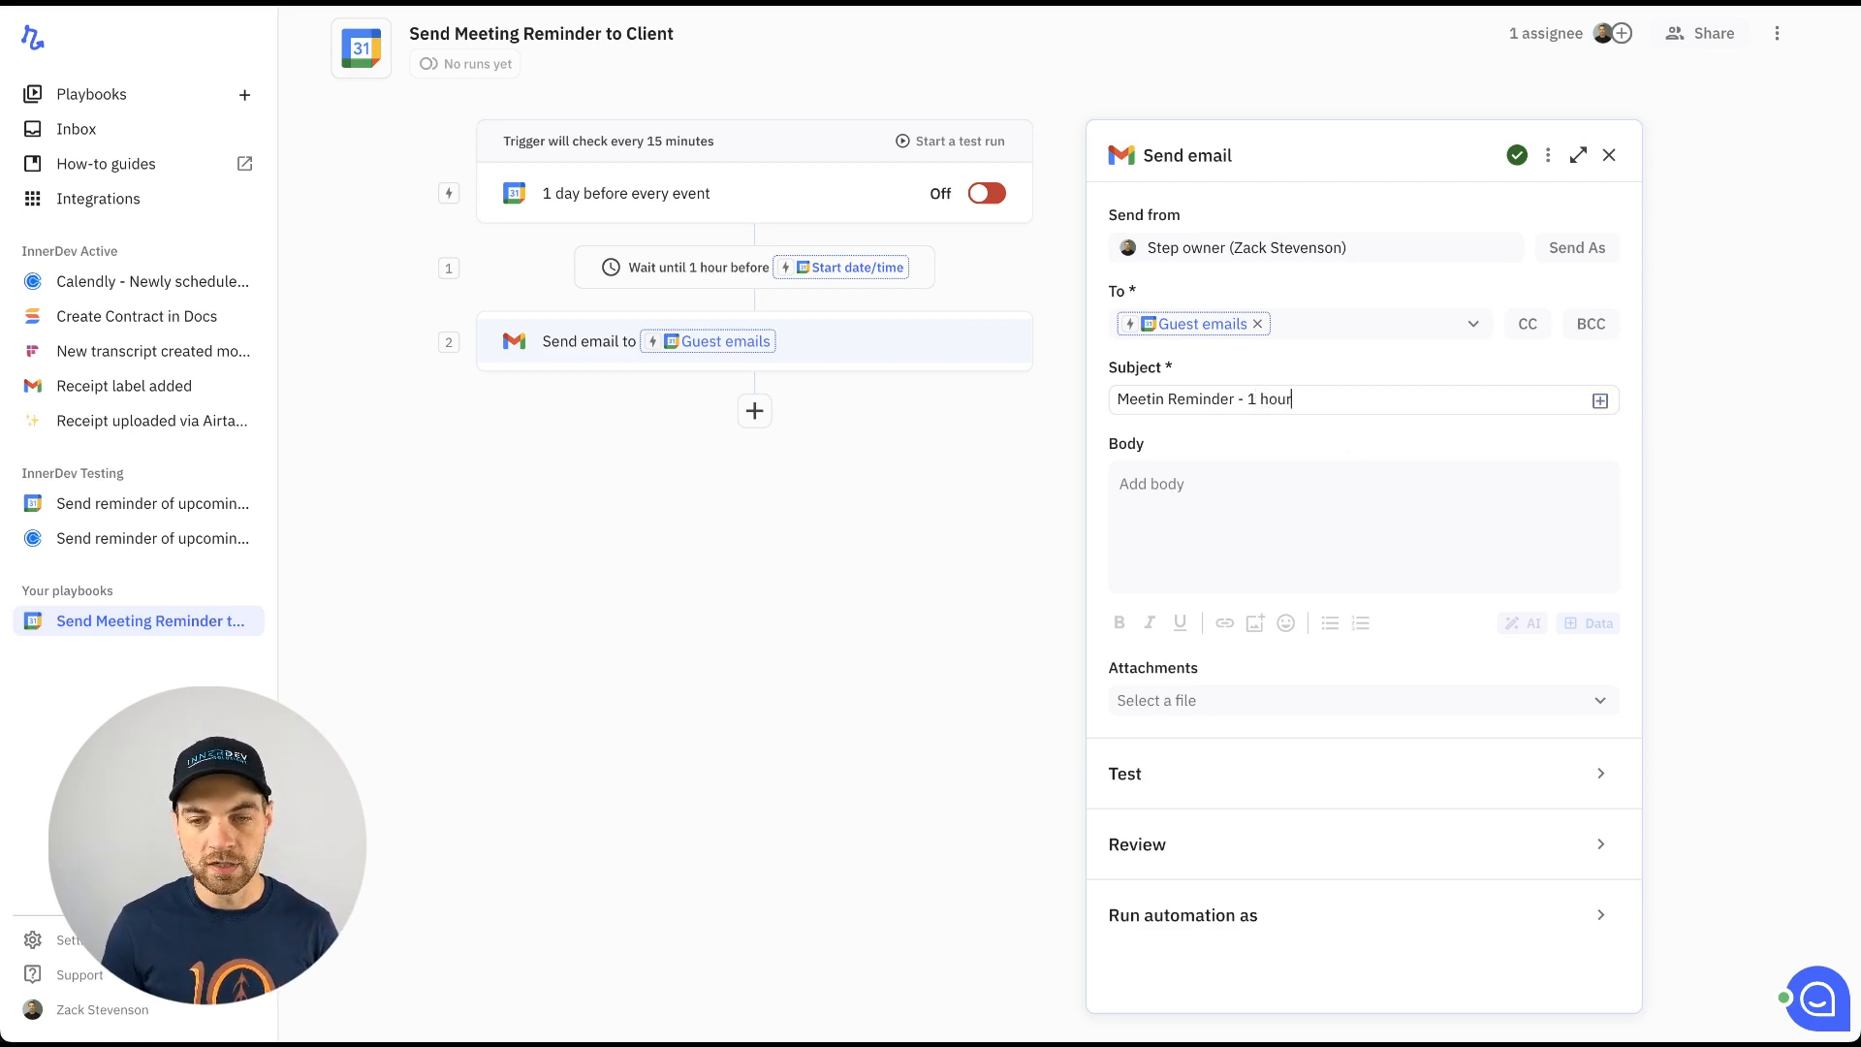
pyautogui.write('in')
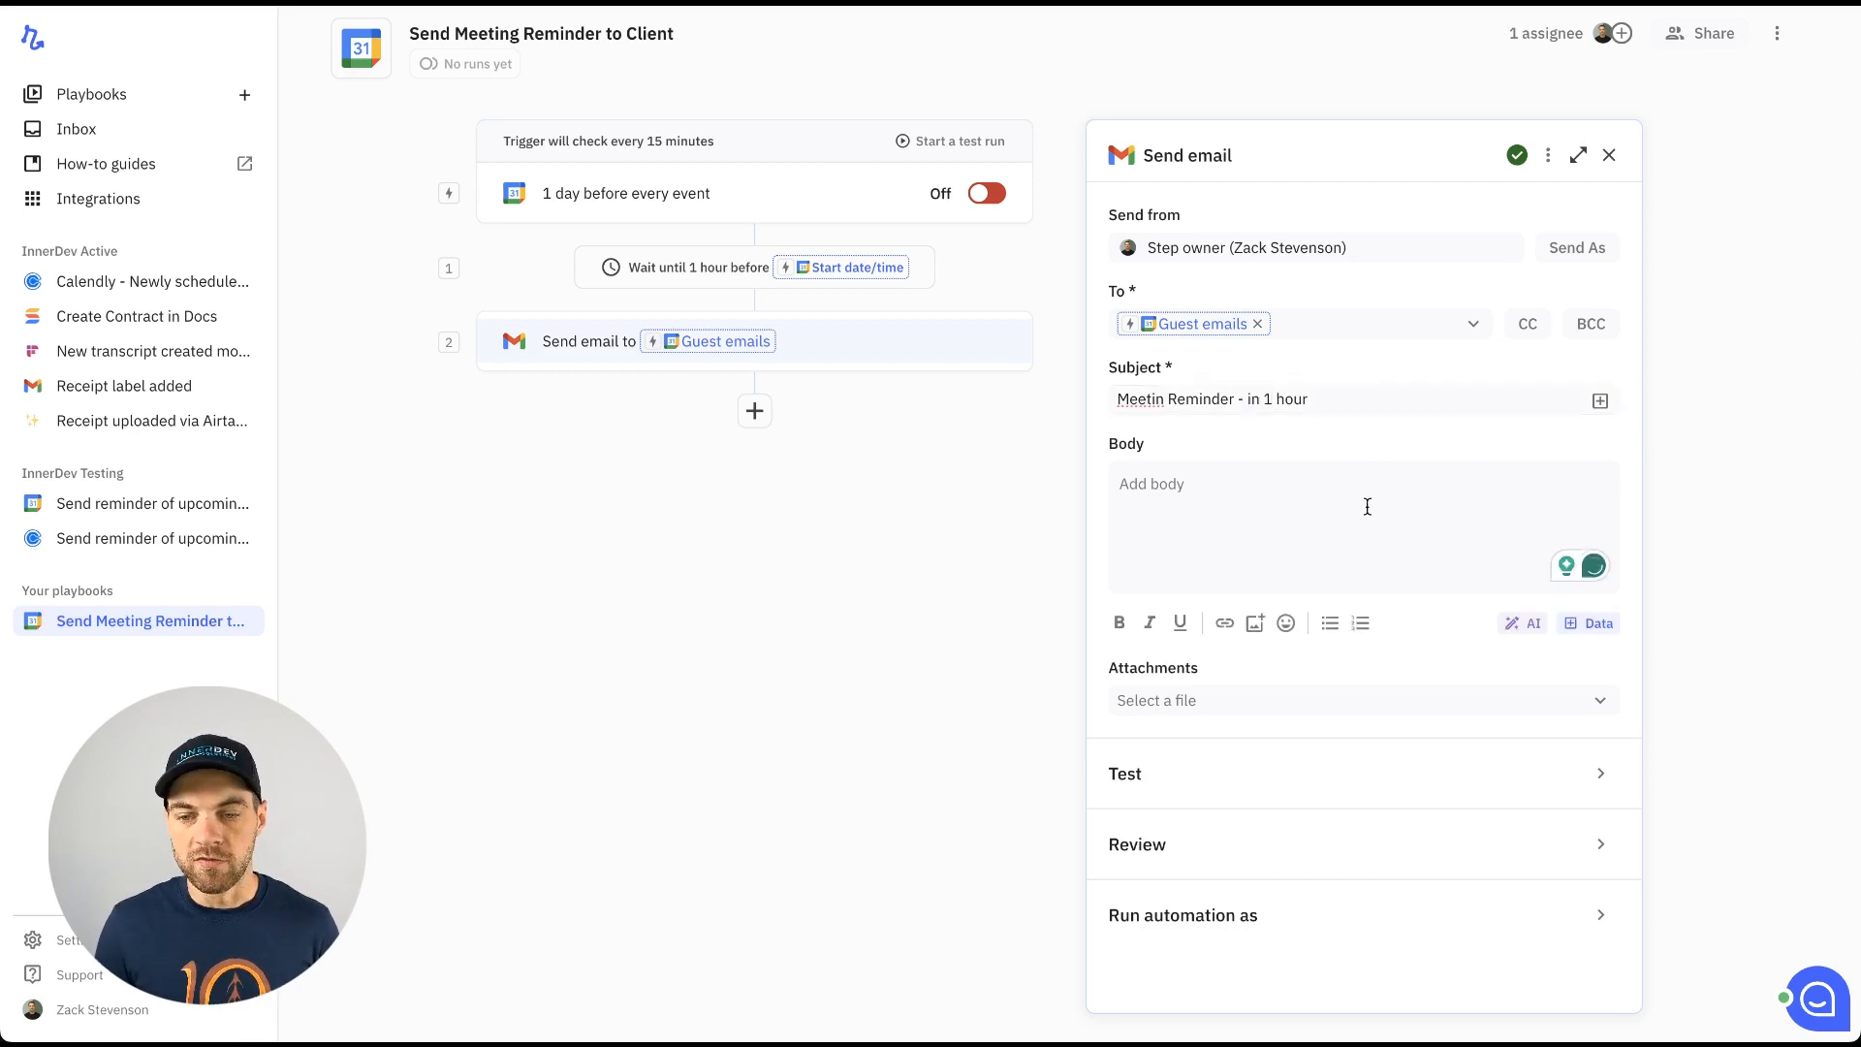
# Step: Insert the event's Title and, on a new line, its Start date/time as date and time into the email body
pyautogui.click(1600, 624)
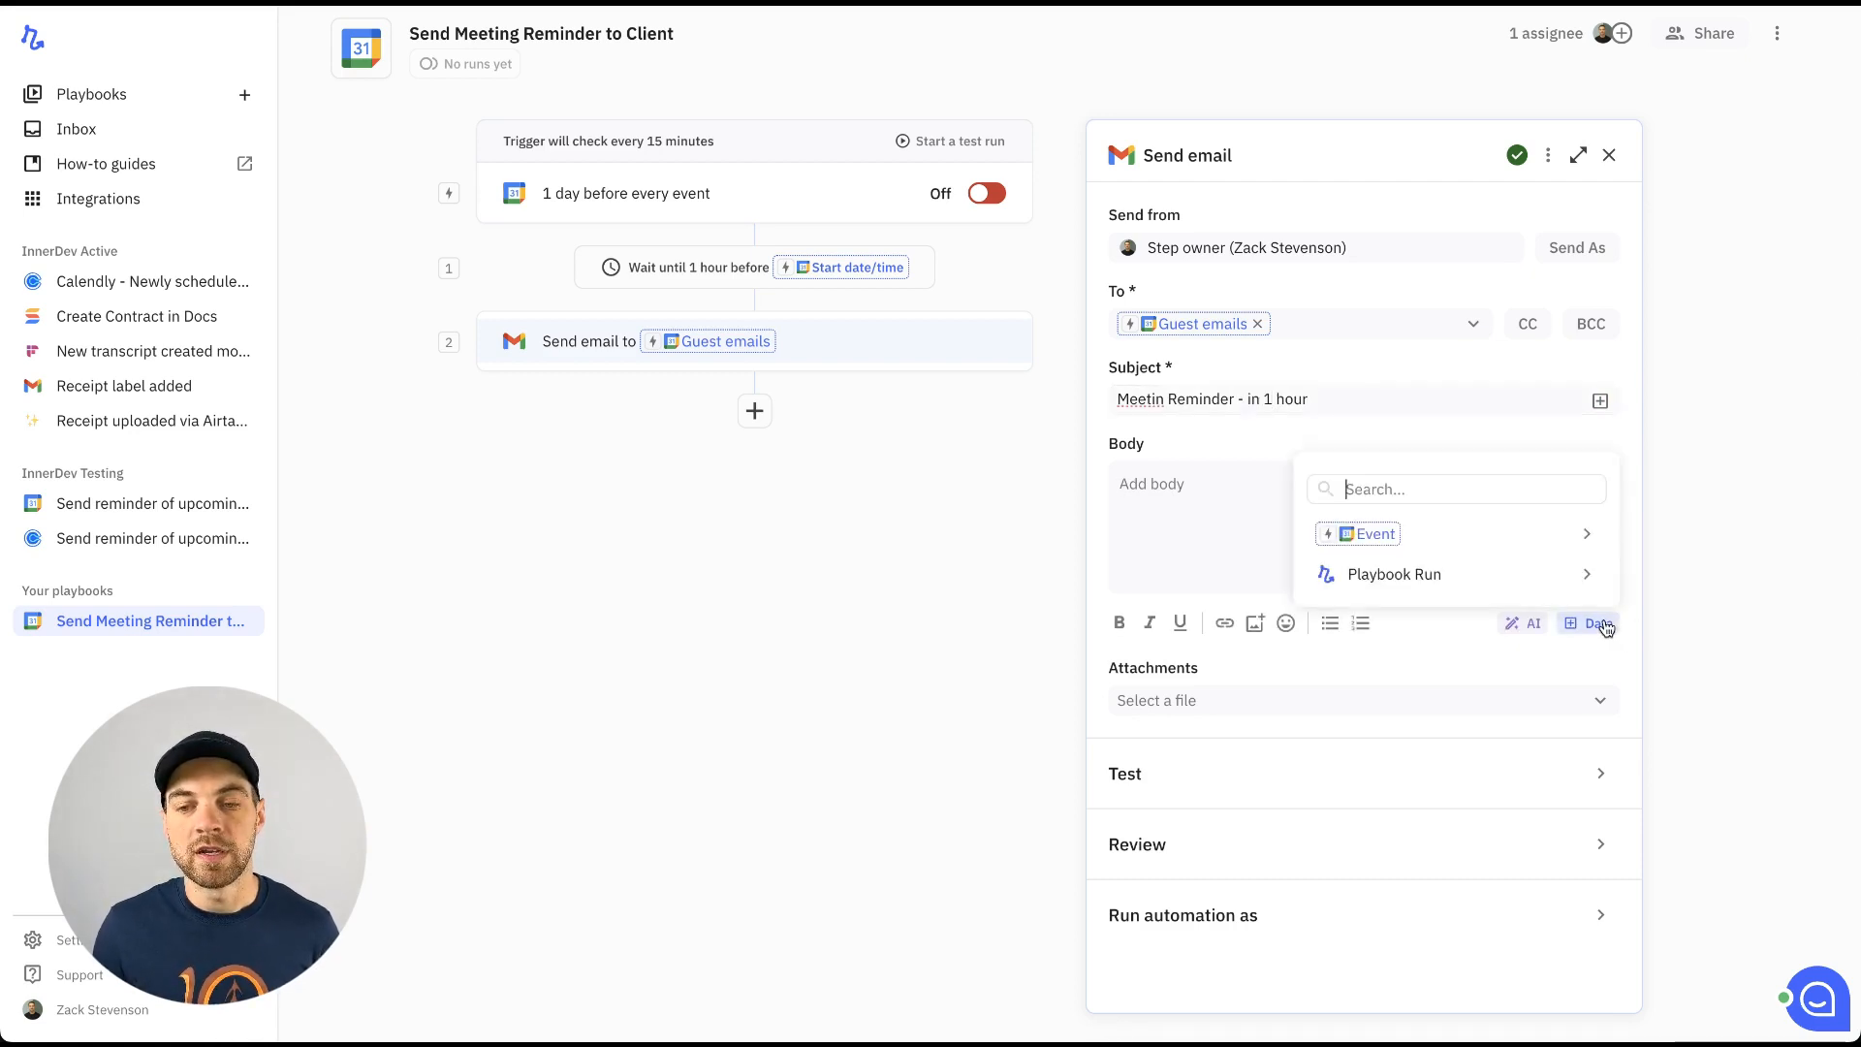
pyautogui.moveTo(1447, 537)
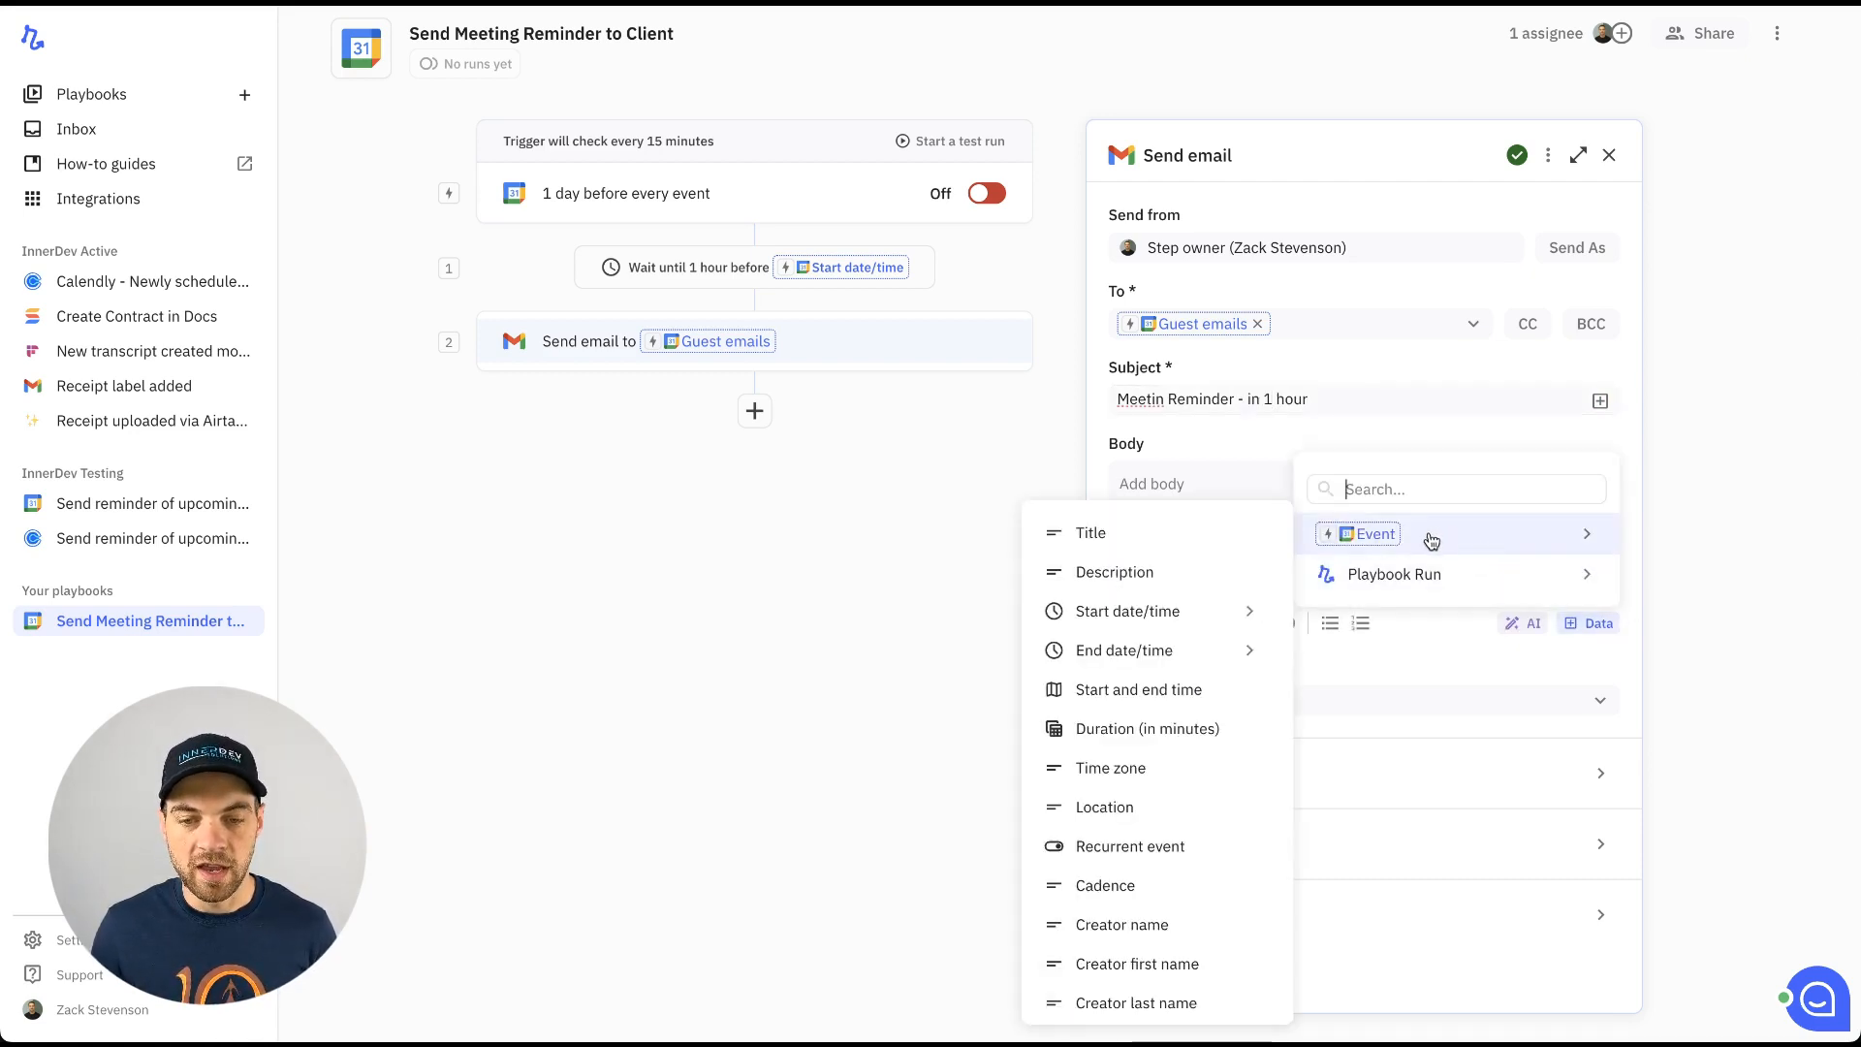
pyautogui.click(1159, 533)
pyautogui.press('Return')
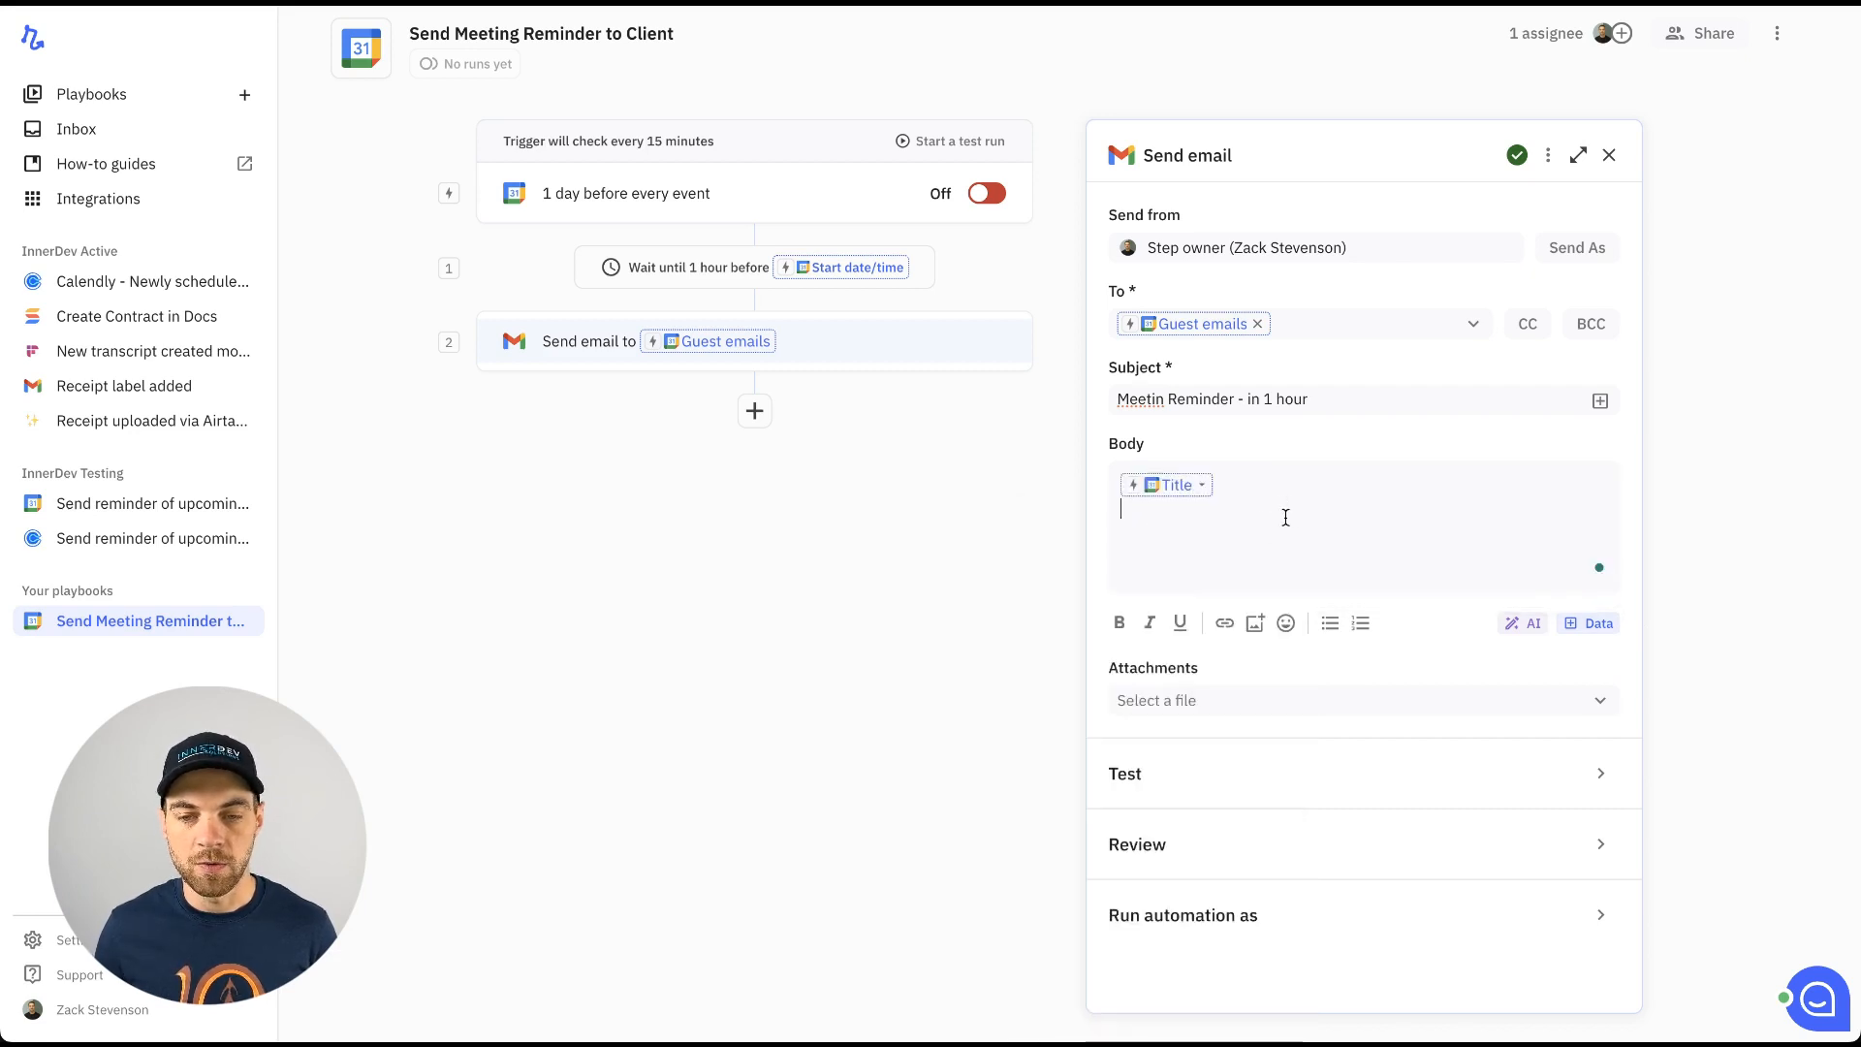
pyautogui.click(1583, 624)
pyautogui.moveTo(1413, 532)
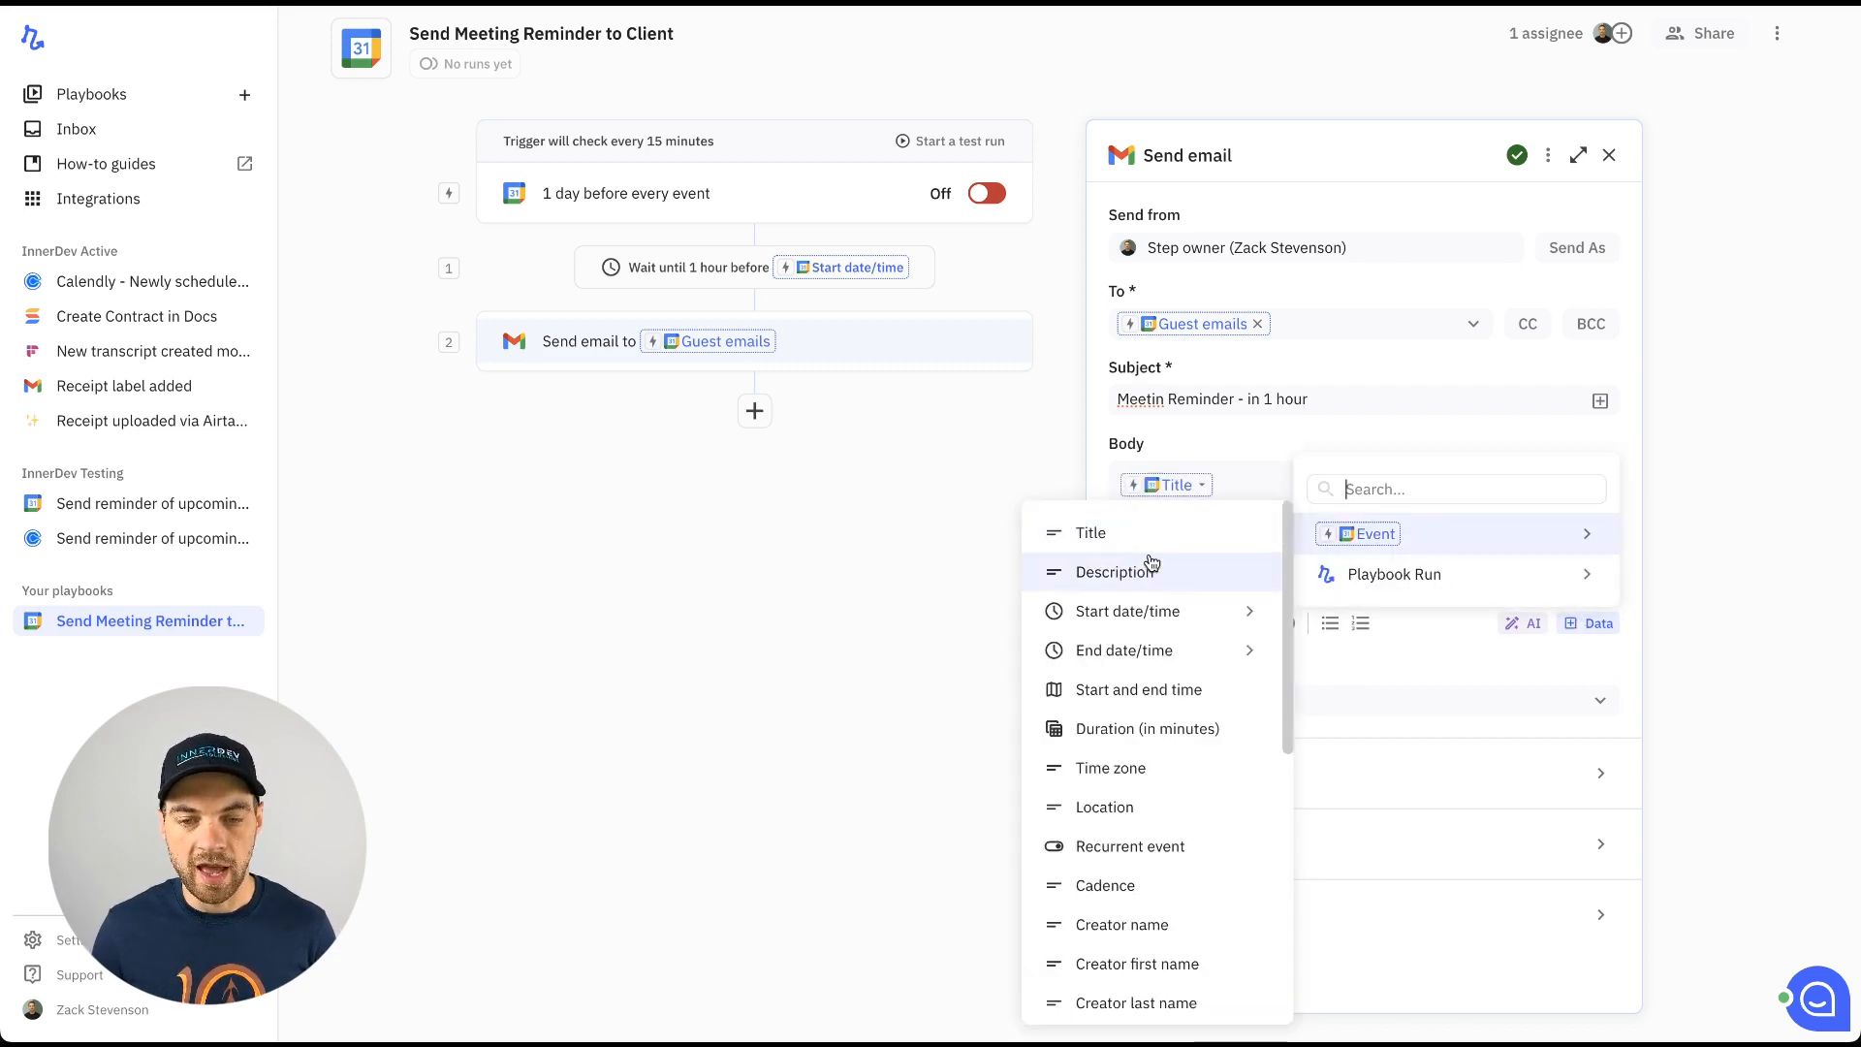
pyautogui.moveTo(1157, 611)
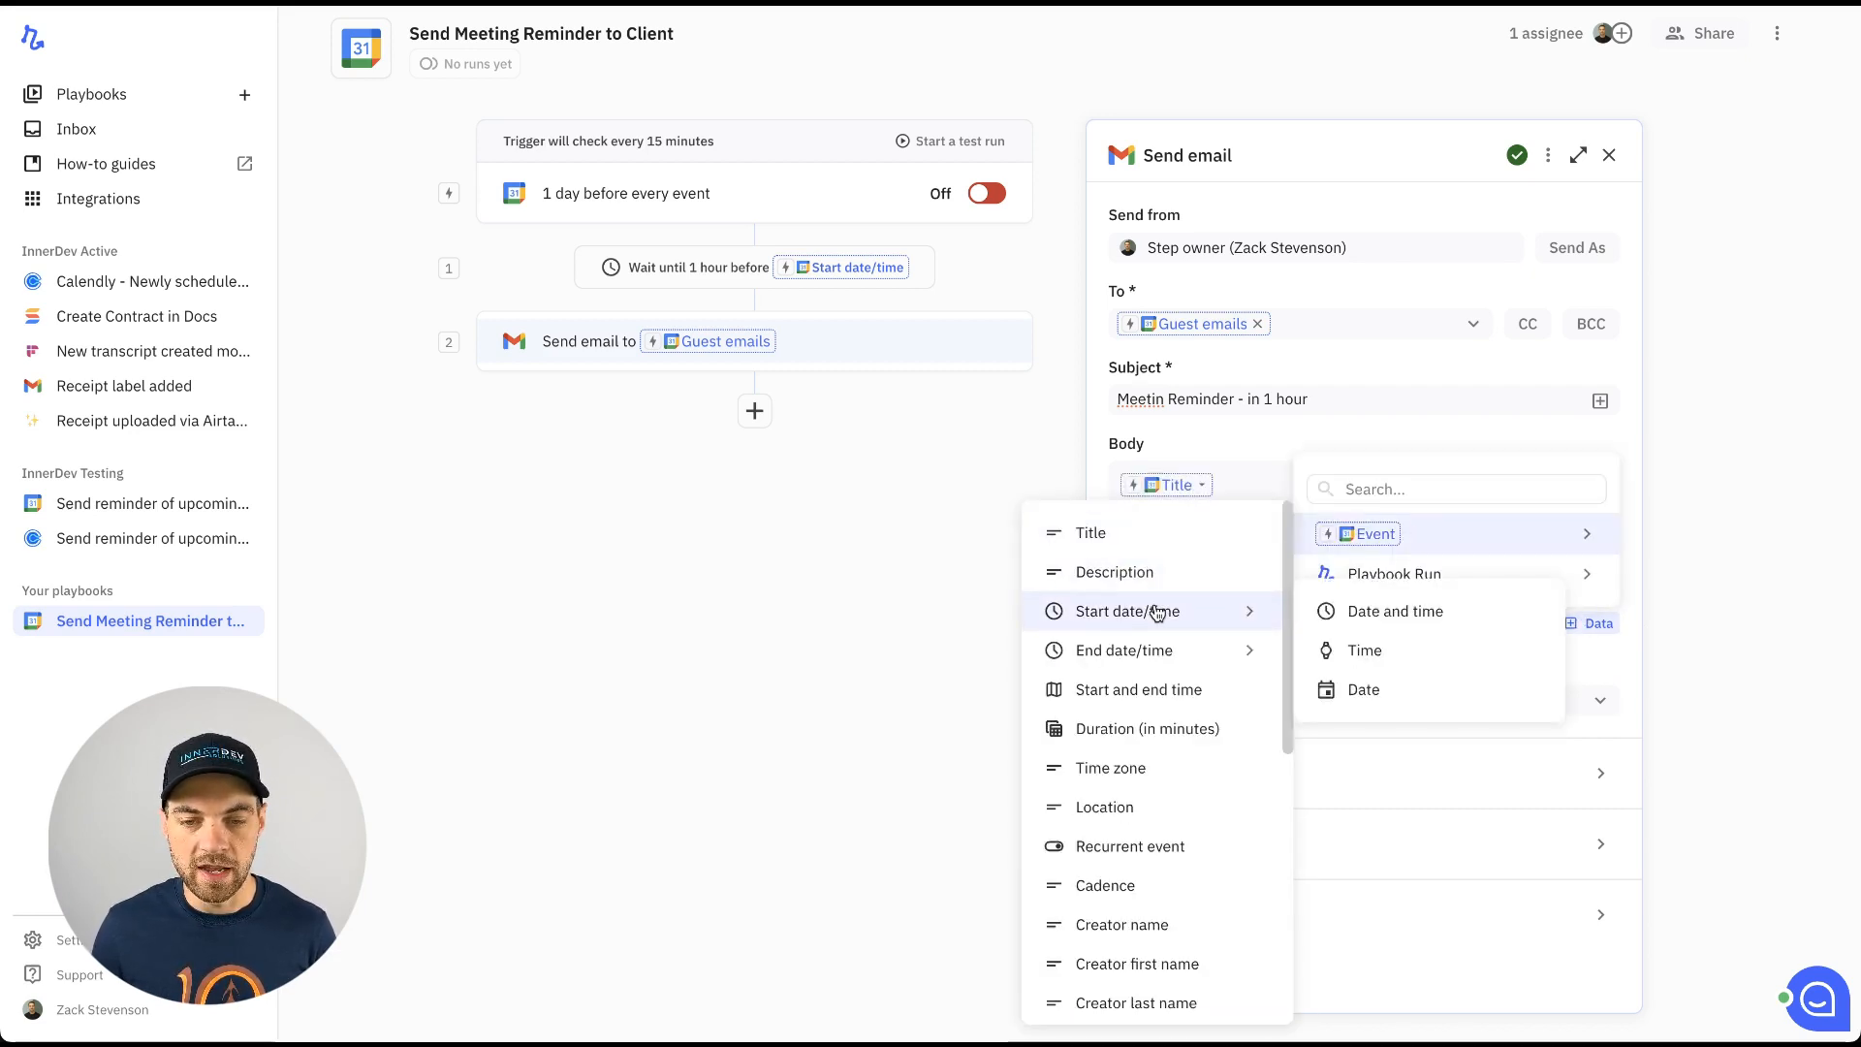
pyautogui.click(1371, 621)
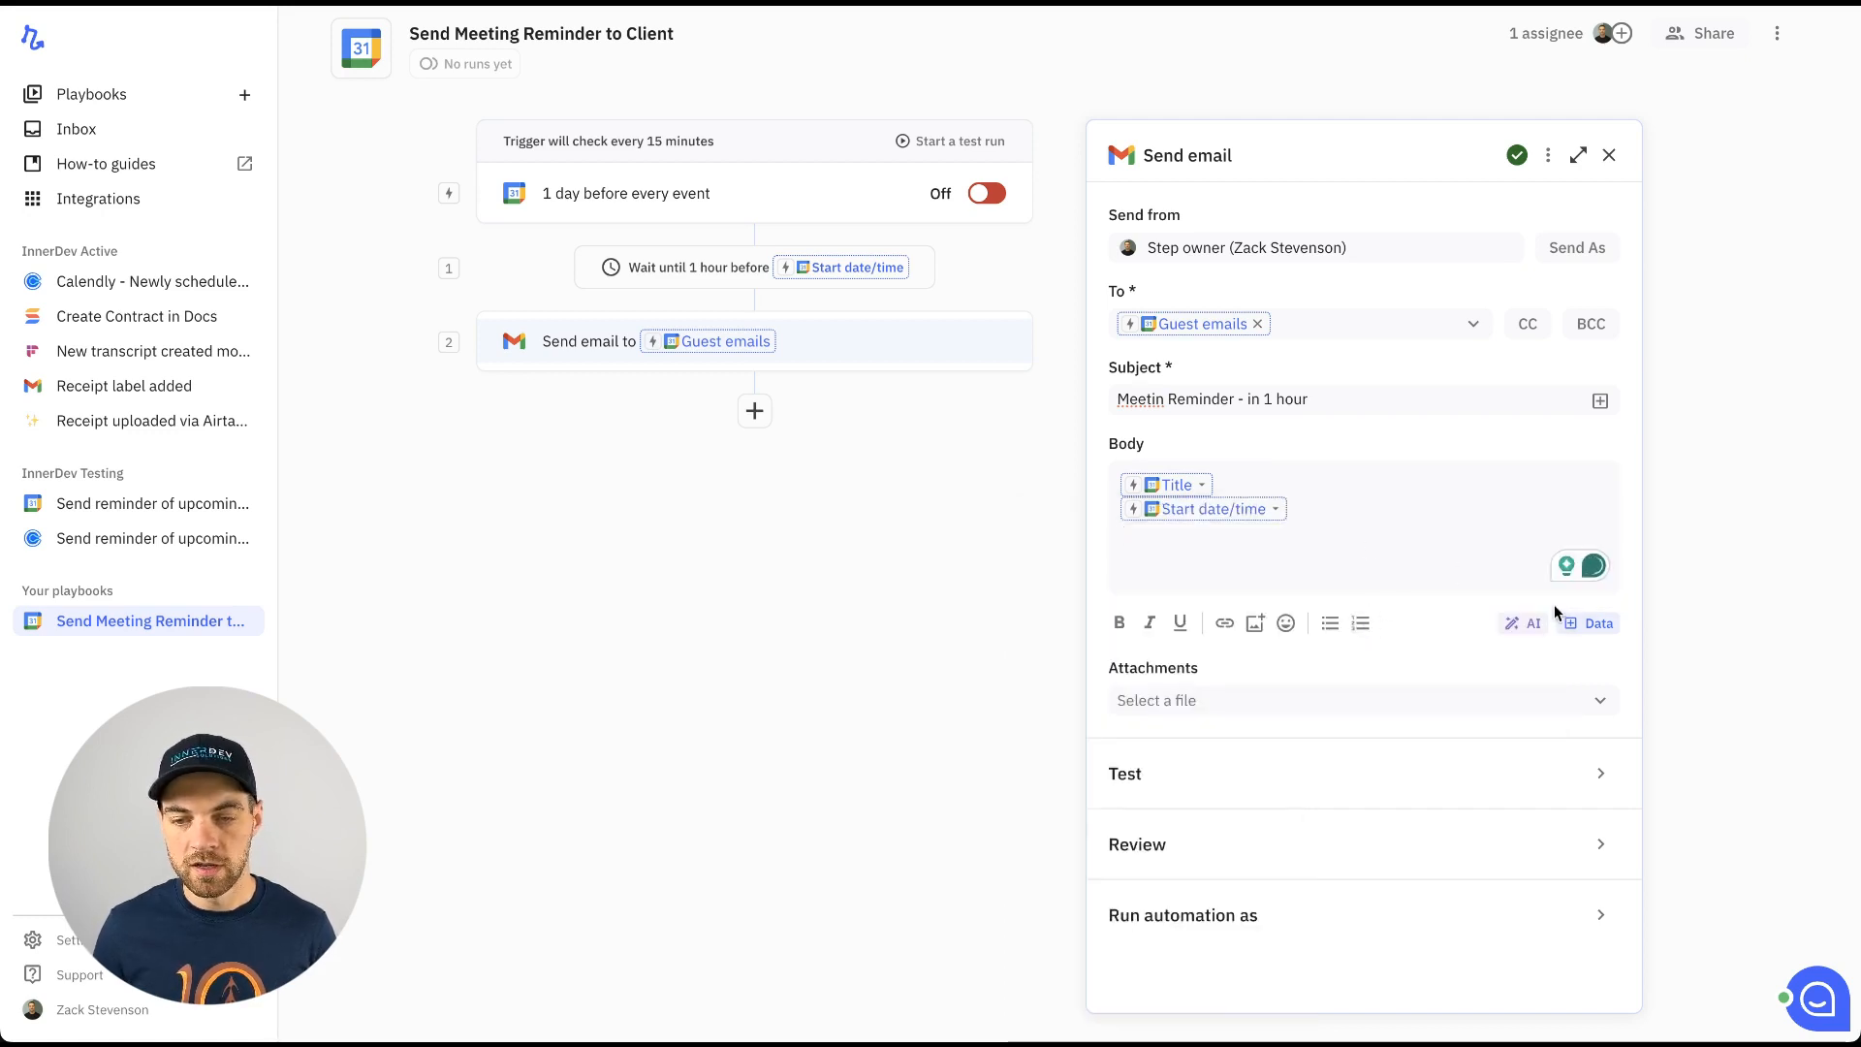
# Step: Add the event's Time zone on a new line below the Start date/time in the email body
pyautogui.click(1587, 624)
pyautogui.moveTo(1412, 532)
pyautogui.scroll(-5, 1193, 759)
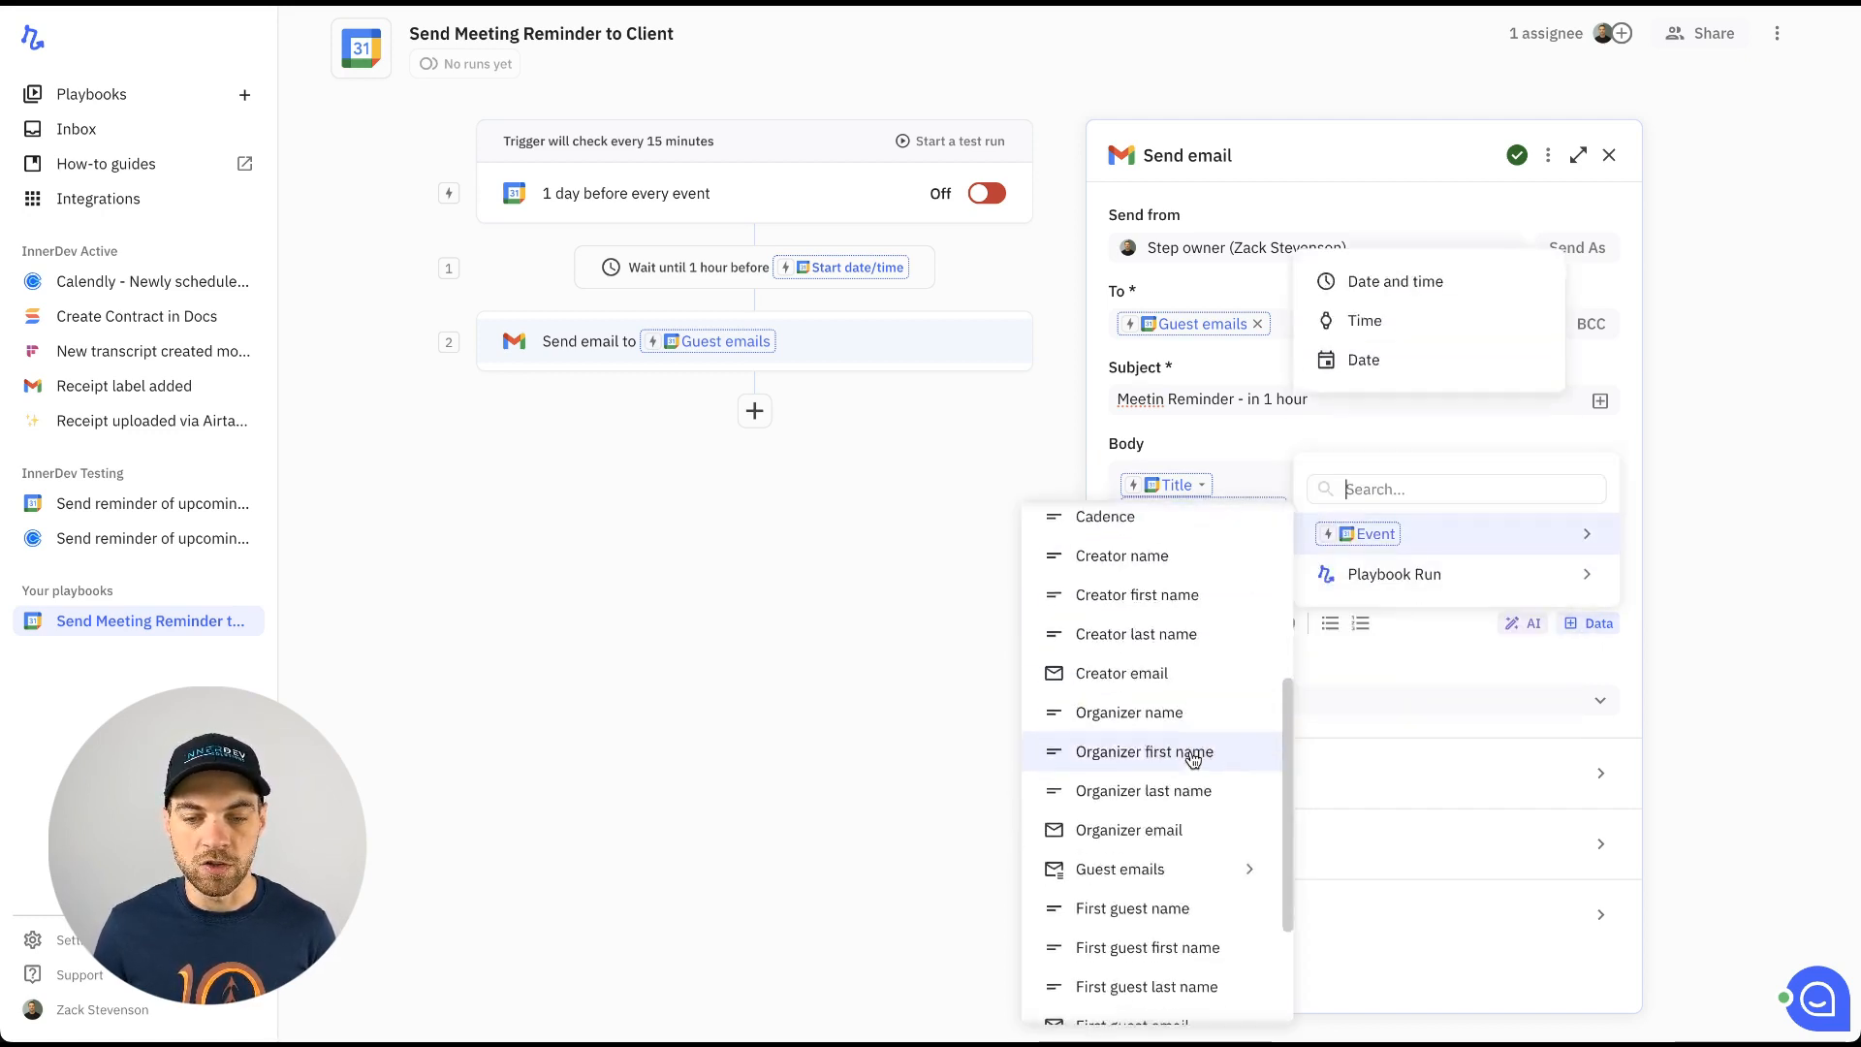
pyautogui.scroll(-2, 1192, 759)
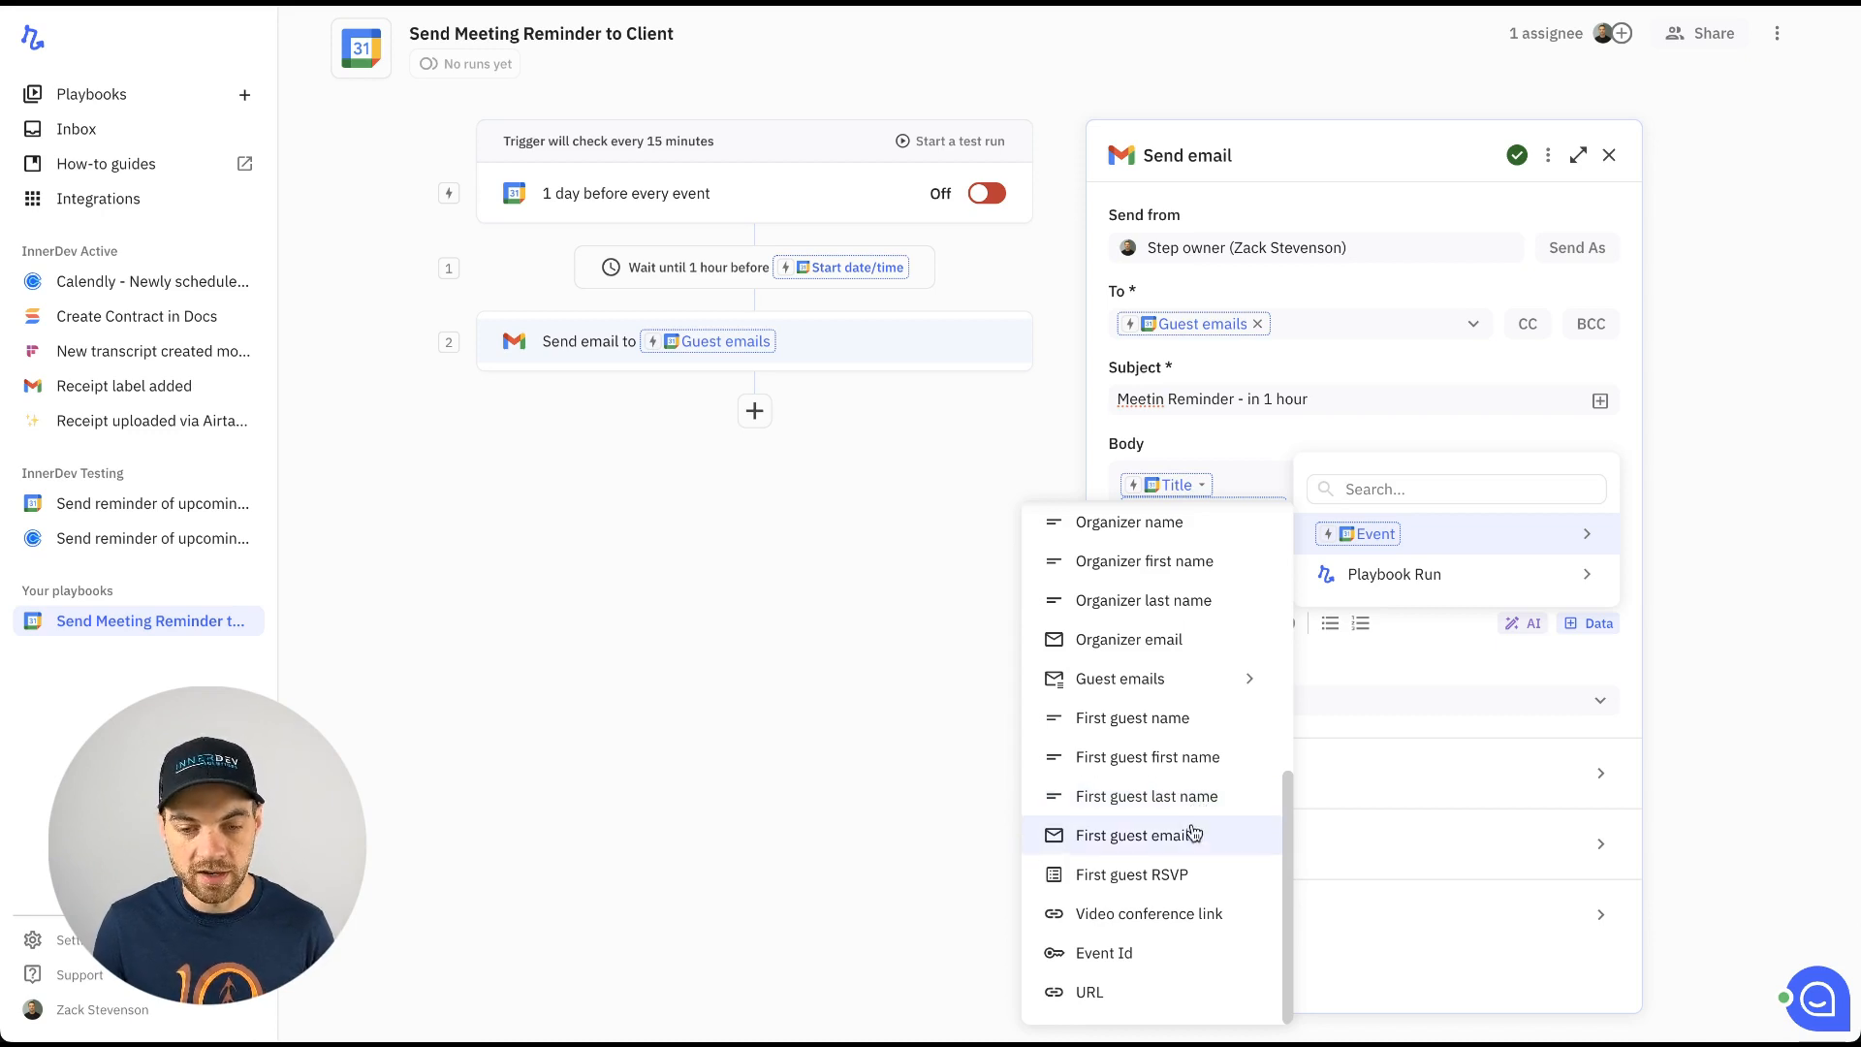
pyautogui.scroll(2, 1165, 887)
pyautogui.scroll(5, 1164, 873)
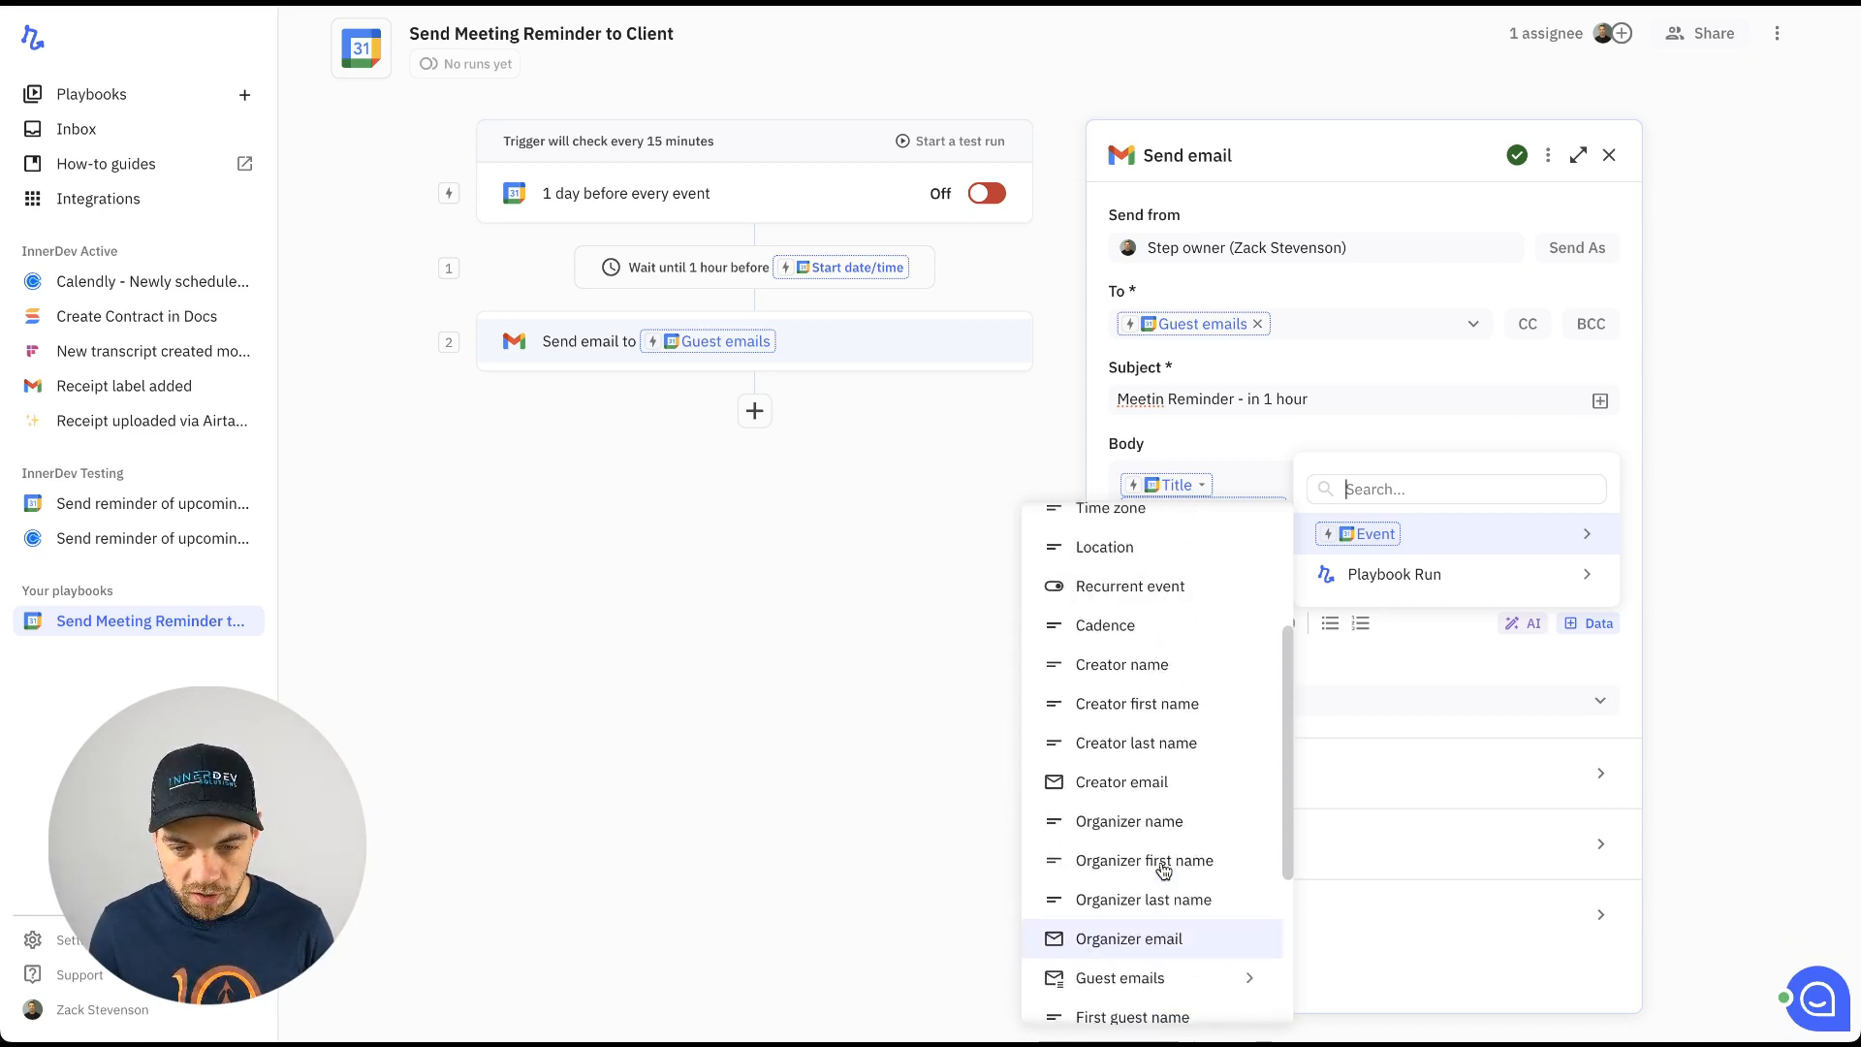
pyautogui.click(1113, 609)
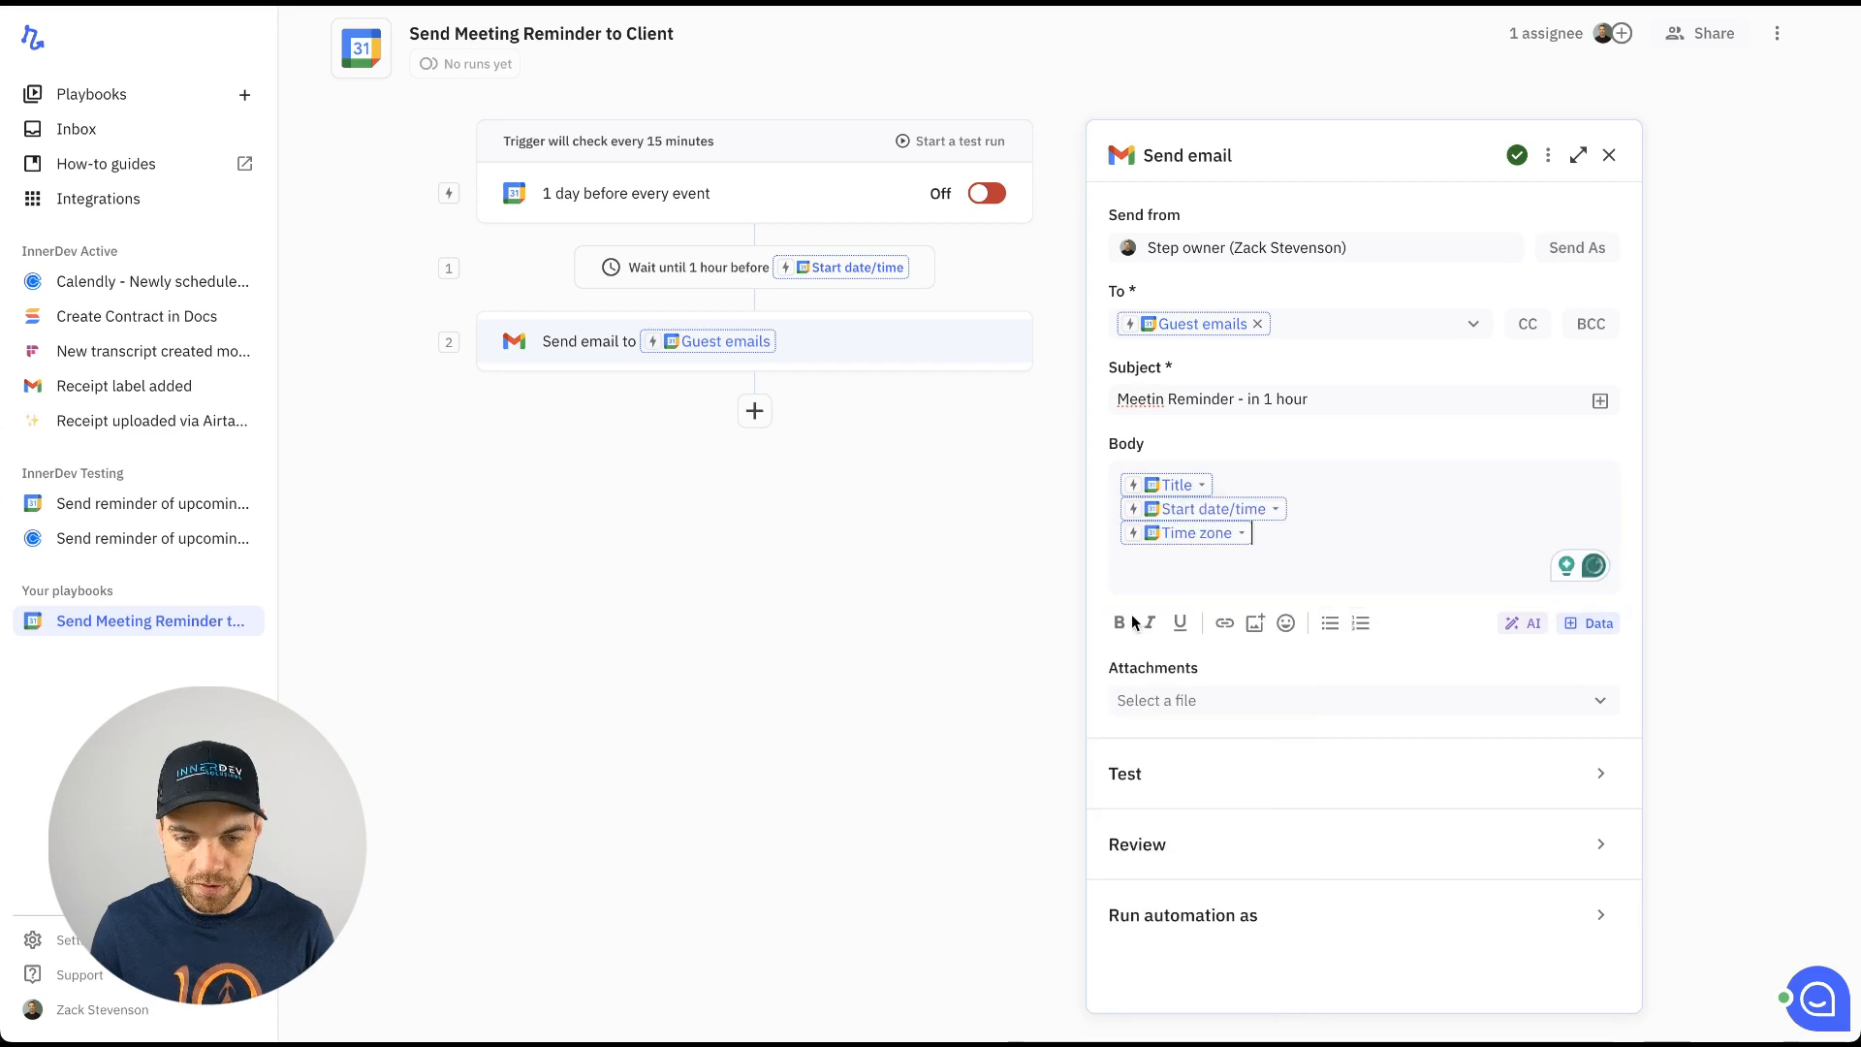
# Step: Insert the event's Video conference link below the Time zone in the email body, separated by a blank line
pyautogui.click(1588, 634)
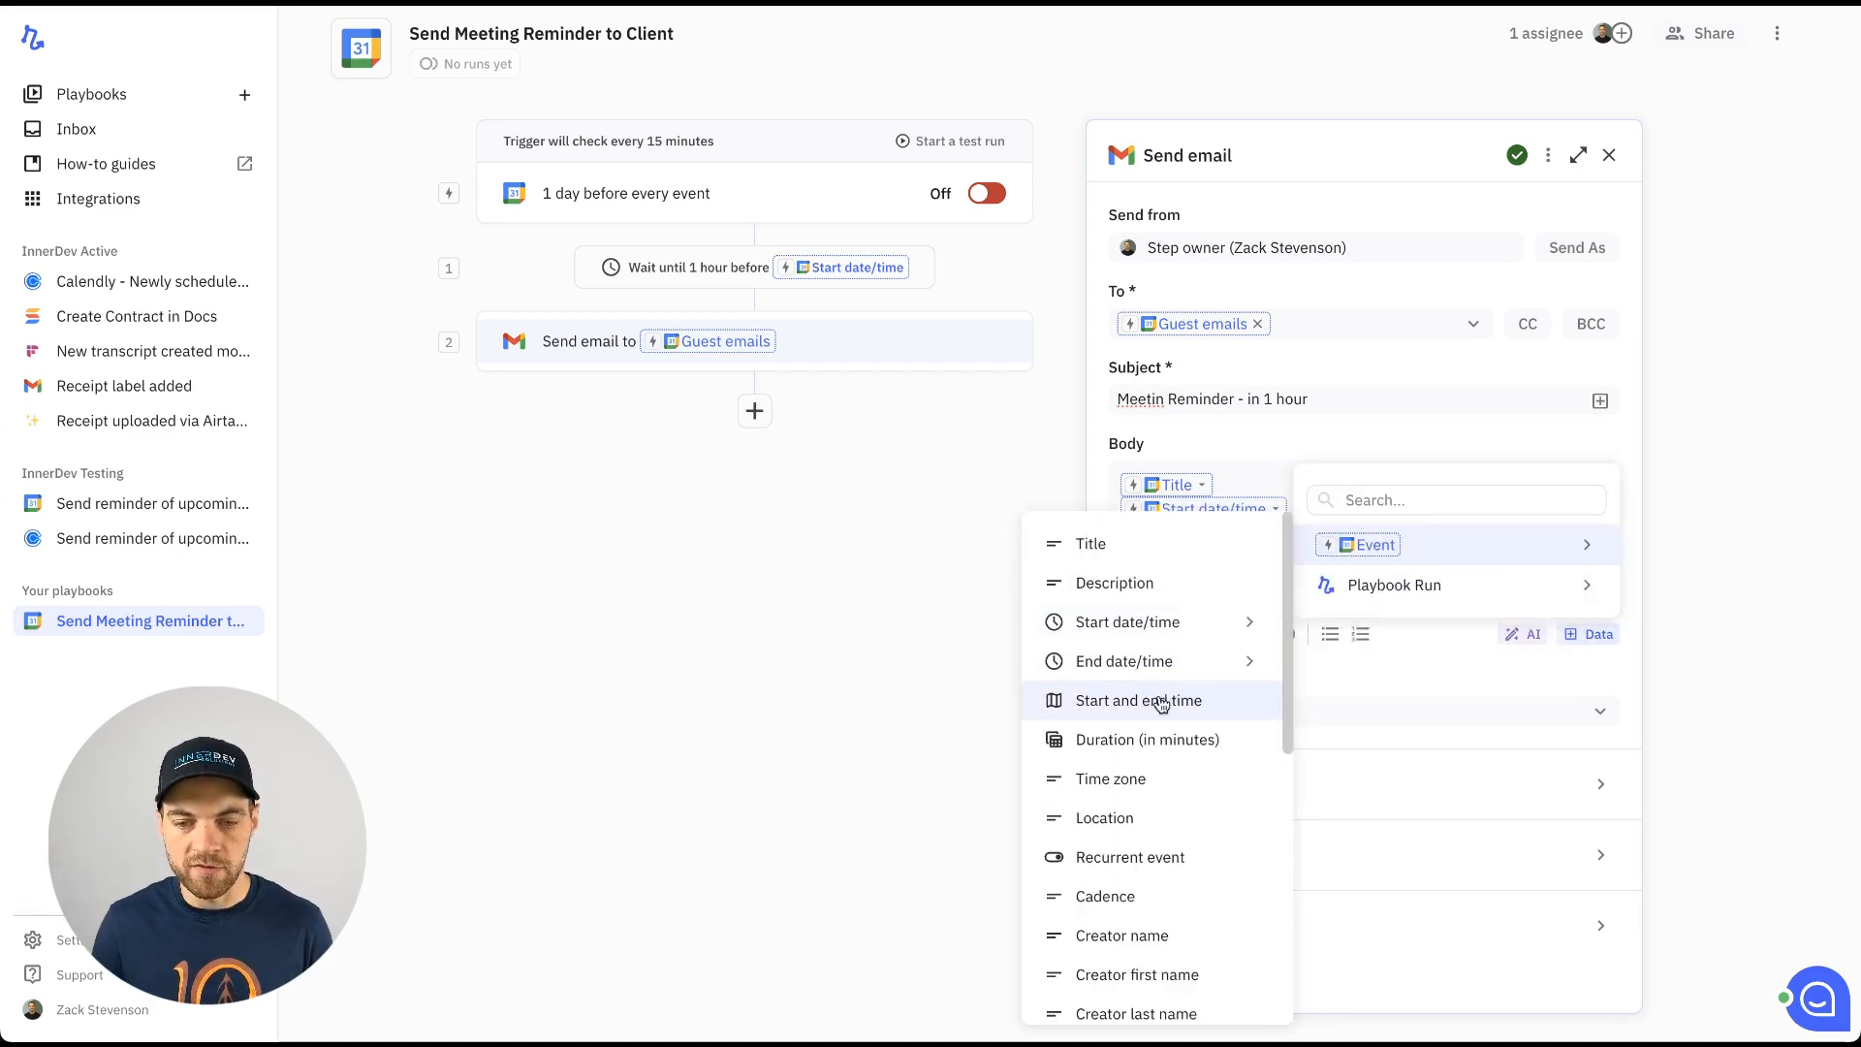
pyautogui.moveTo(1176, 656)
pyautogui.scroll(-5, 1180, 679)
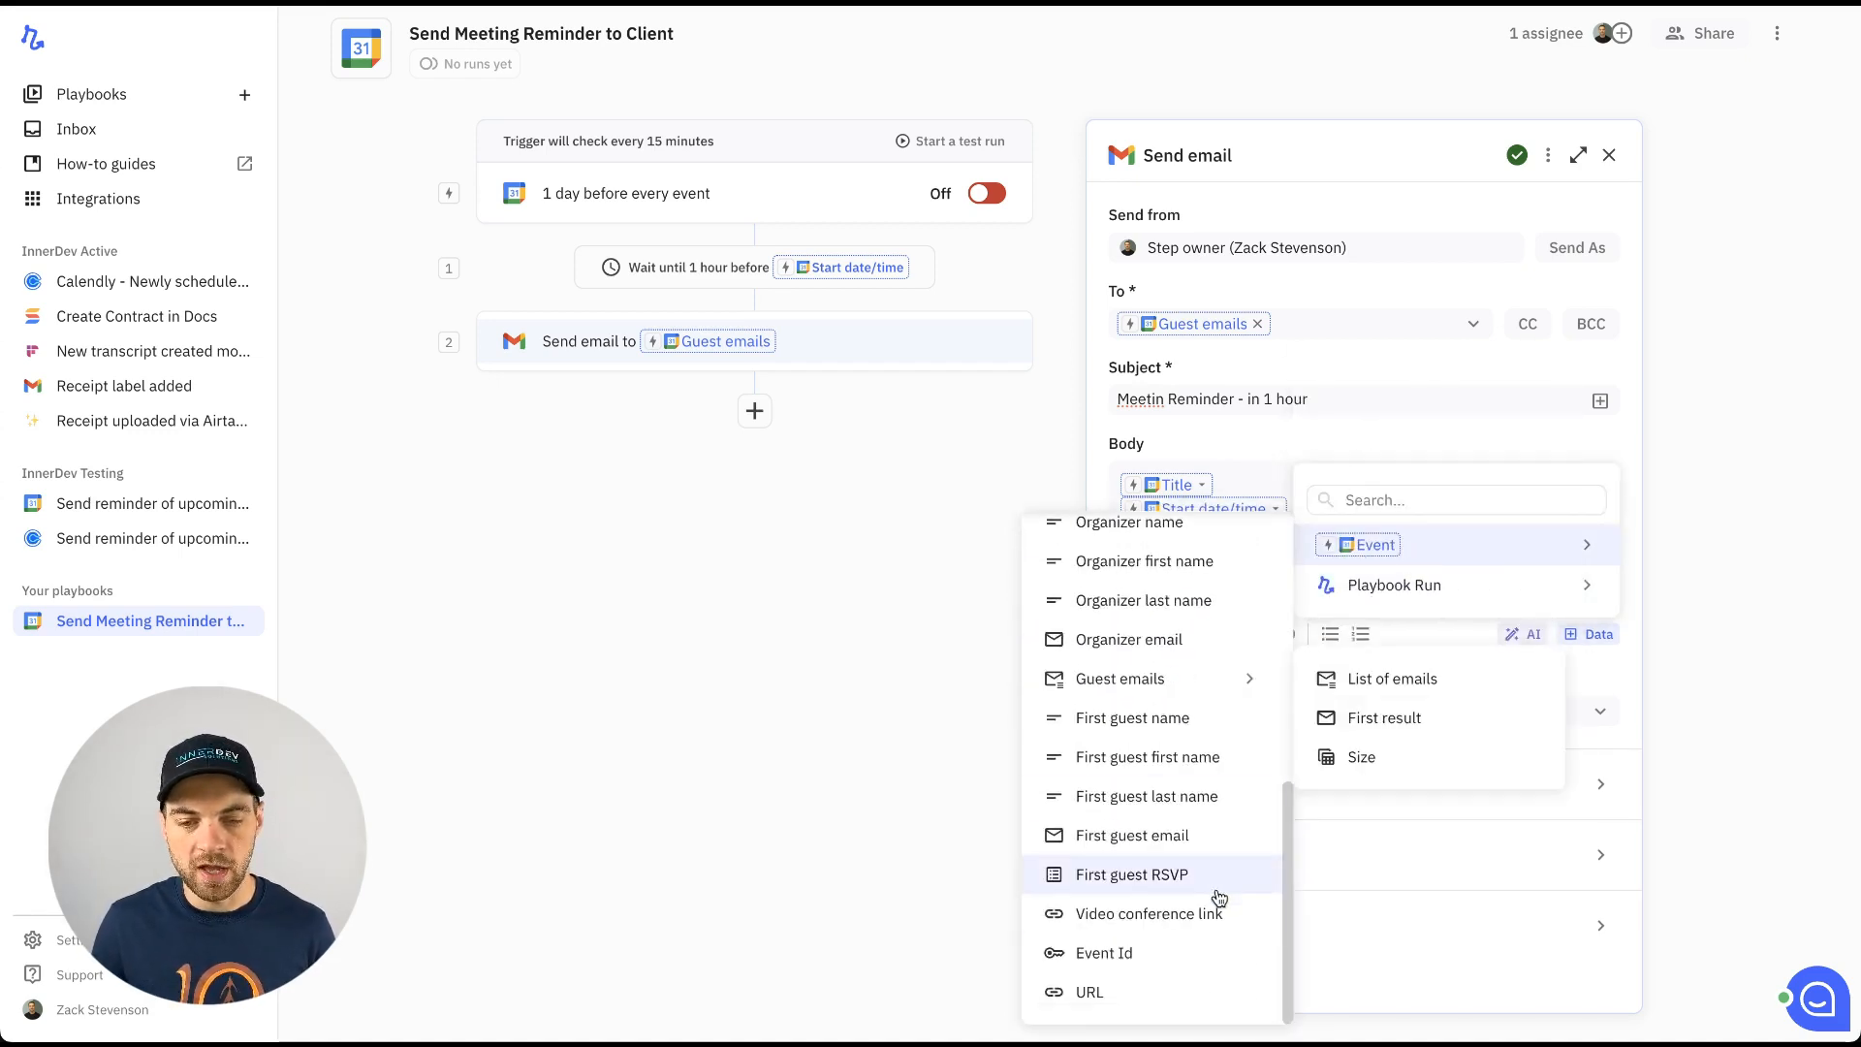
pyautogui.click(1180, 921)
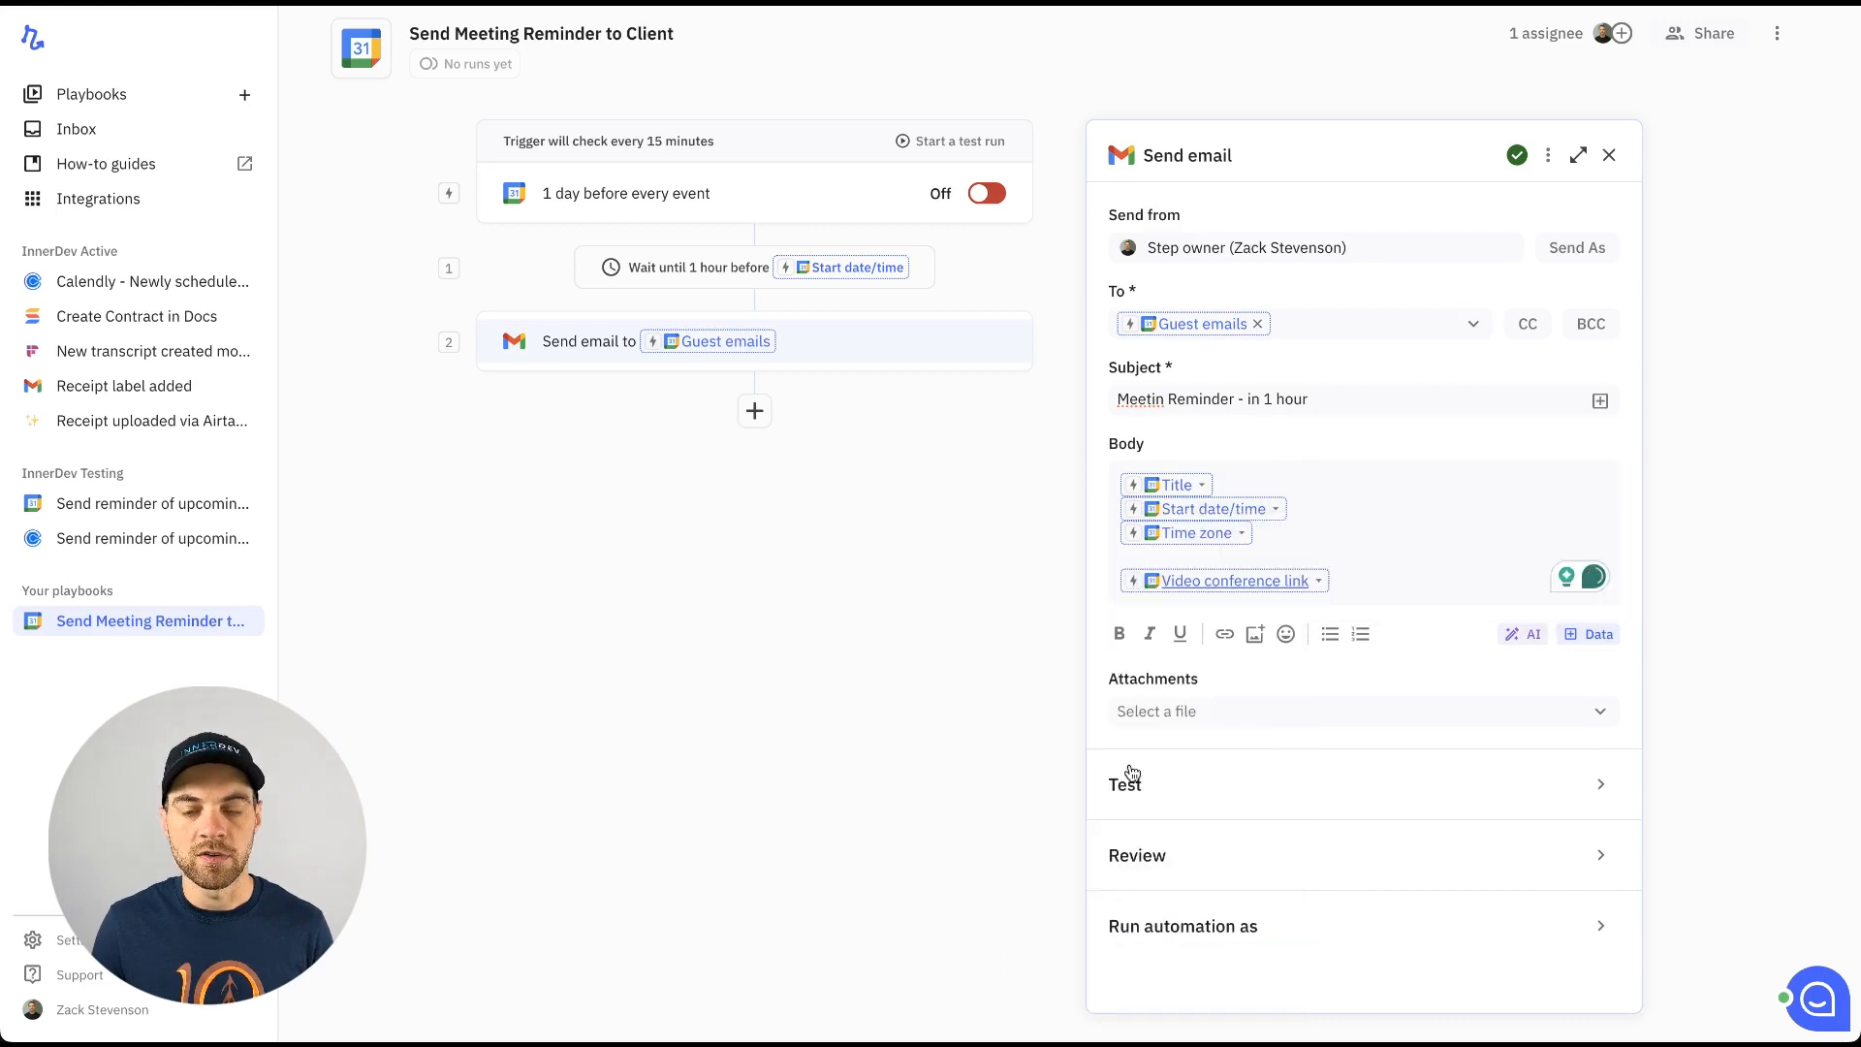
# Step: Write "Hi, the meeting begins in 1 hour, see details below." above the Title with a blank line between, and close the email step
pyautogui.click(1280, 482)
pyautogui.press('Left')
pyautogui.press('Return')
pyautogui.press('Up')
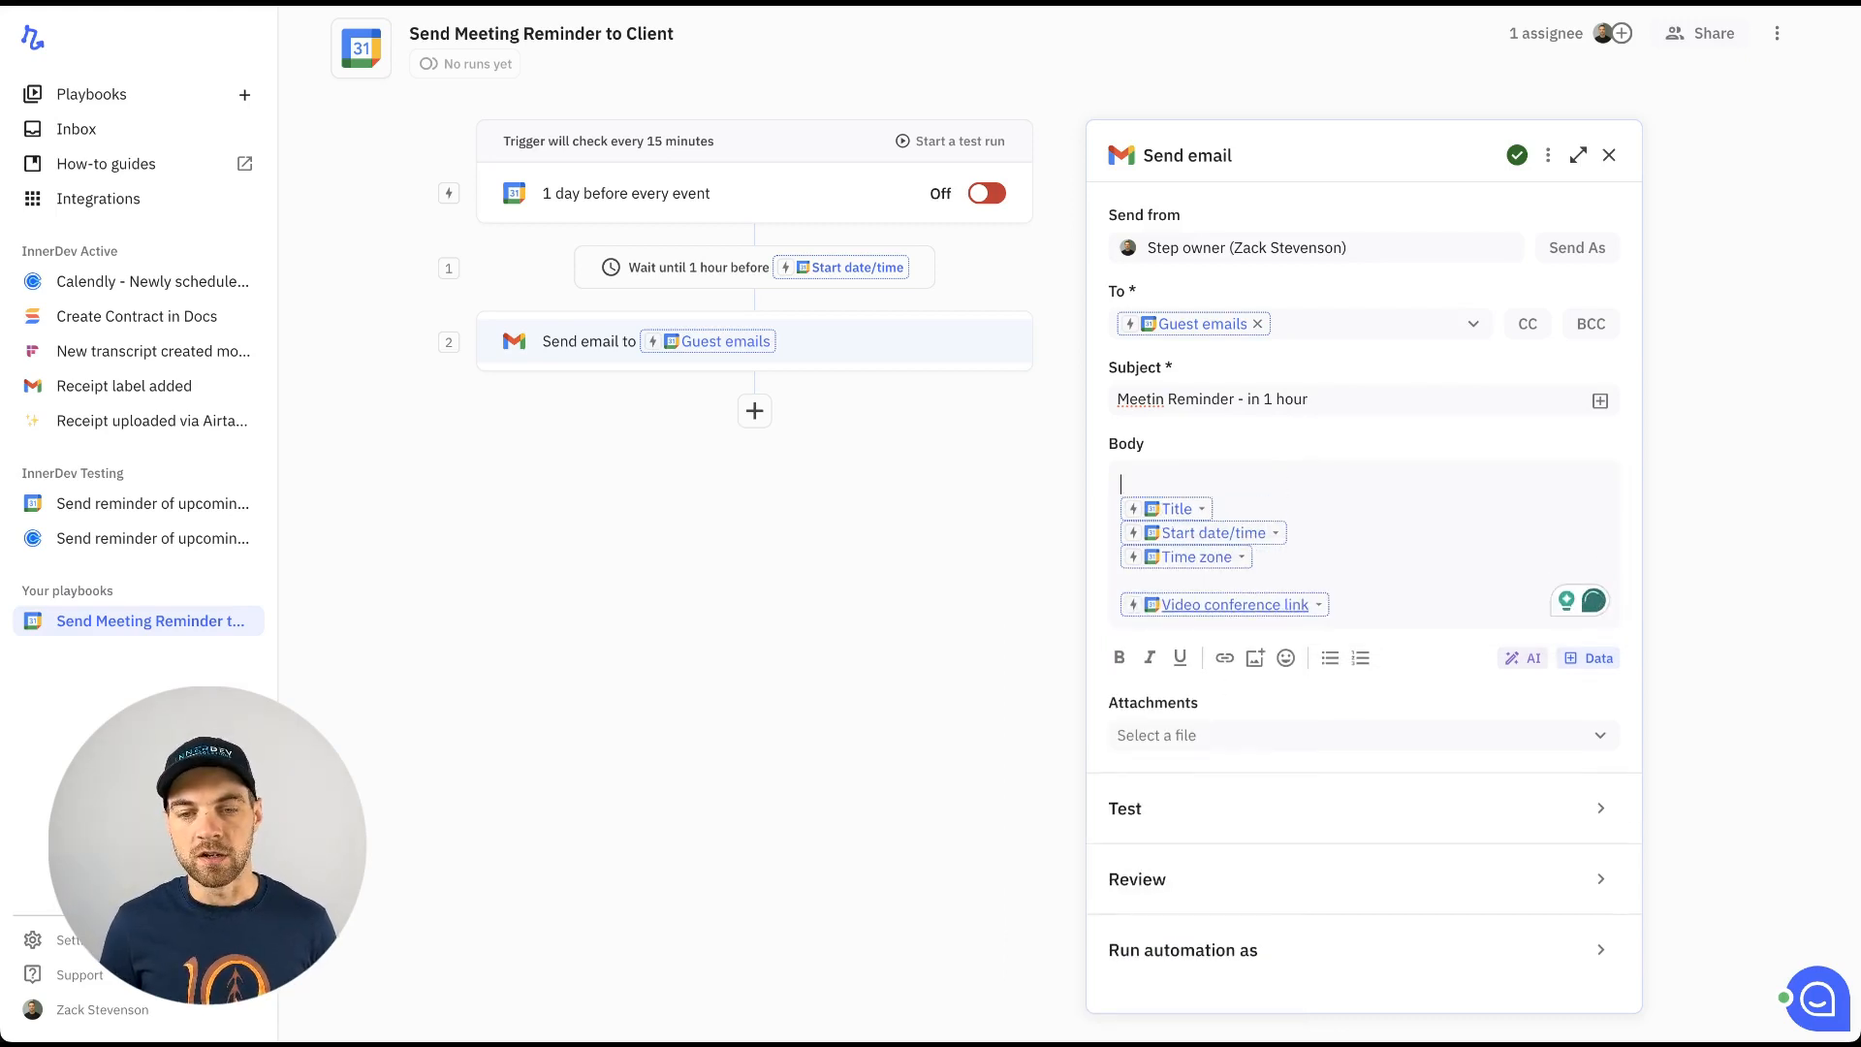
pyautogui.press('Return')
pyautogui.press('Up')
pyautogui.write('Hi ')
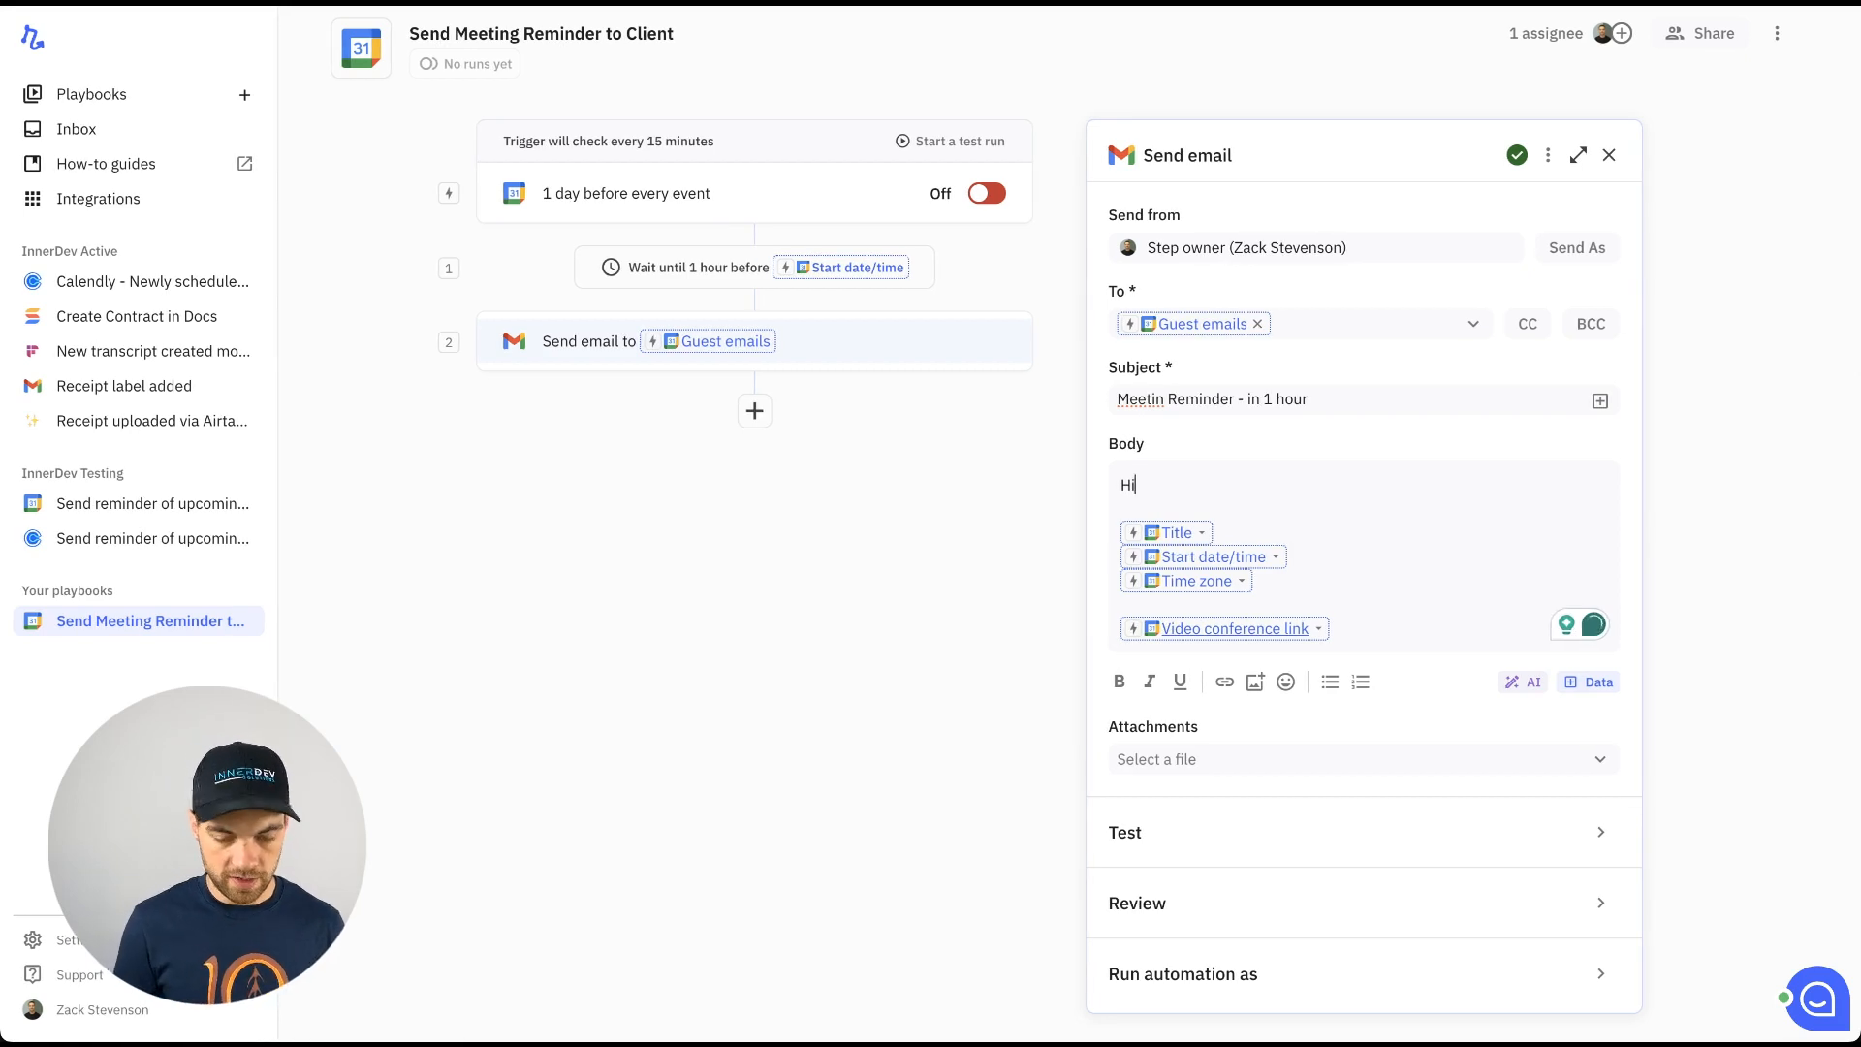
pyautogui.write(',the e')
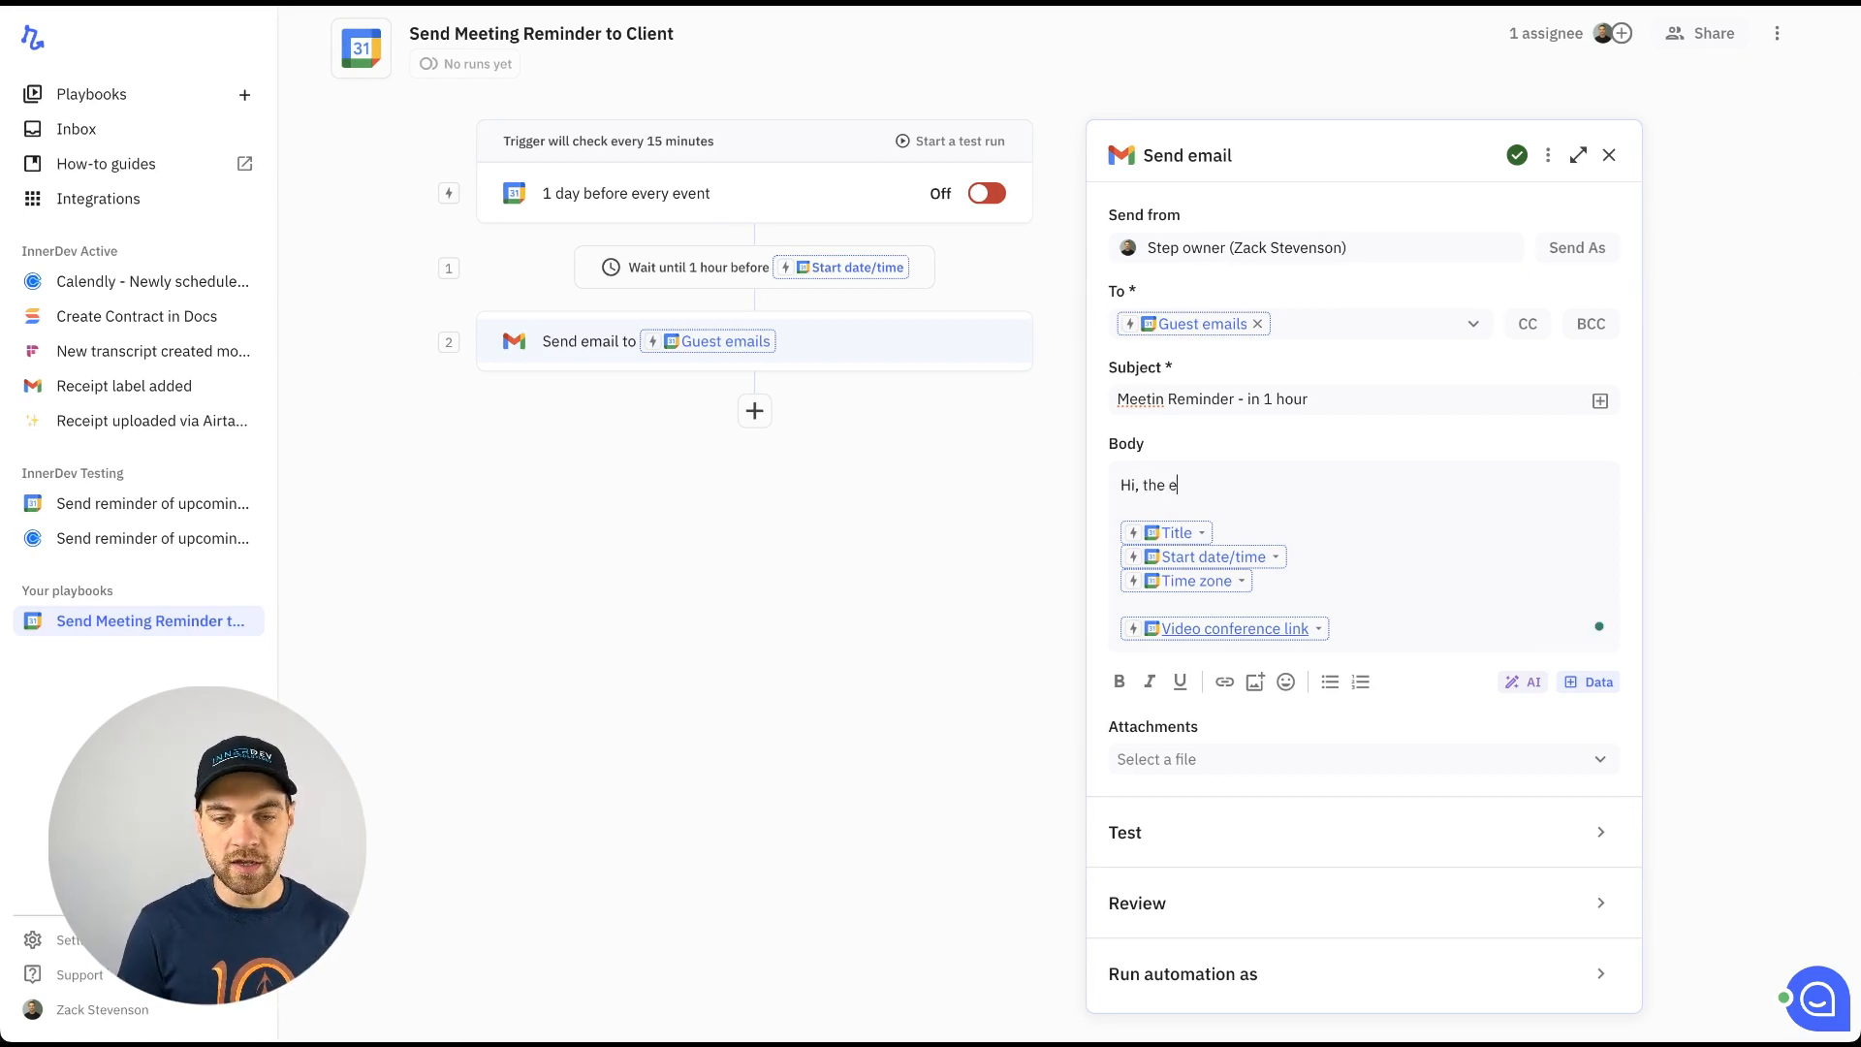
pyautogui.press('BackSpace')
pyautogui.write('meeting begins in')
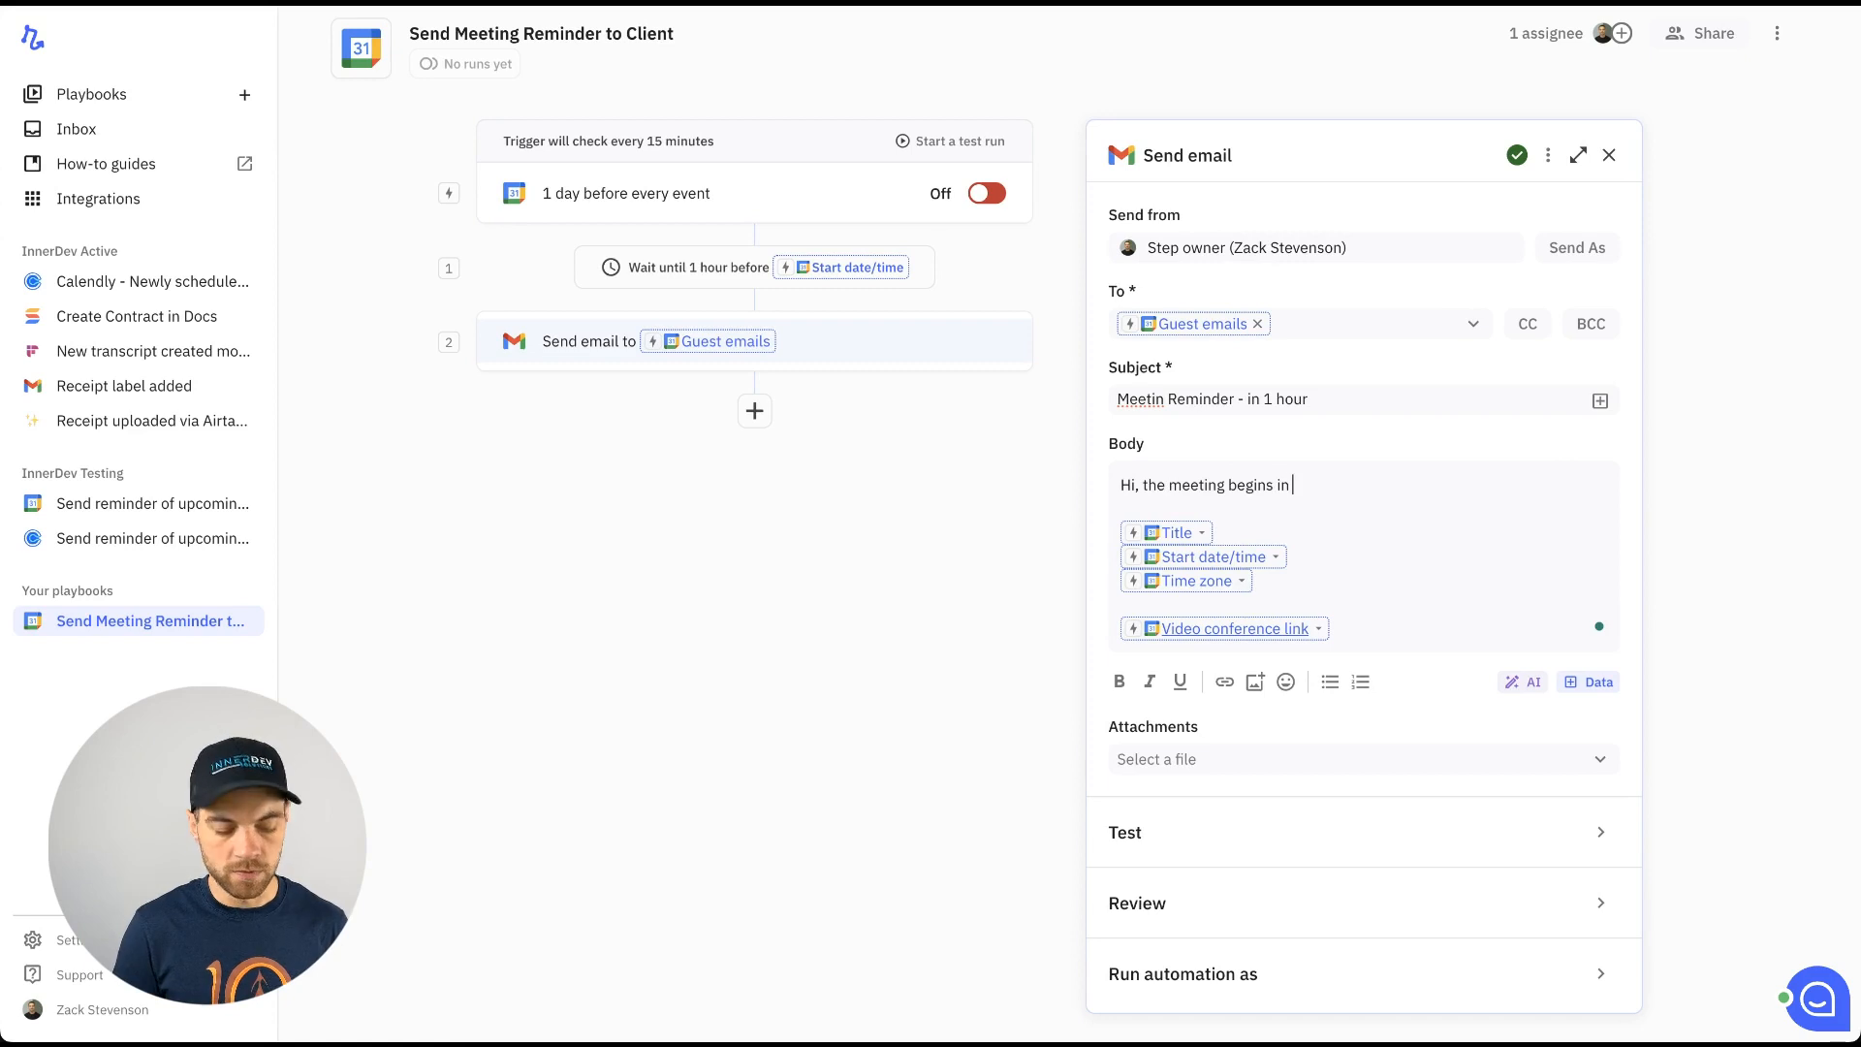
pyautogui.write(' 1 hour, ')
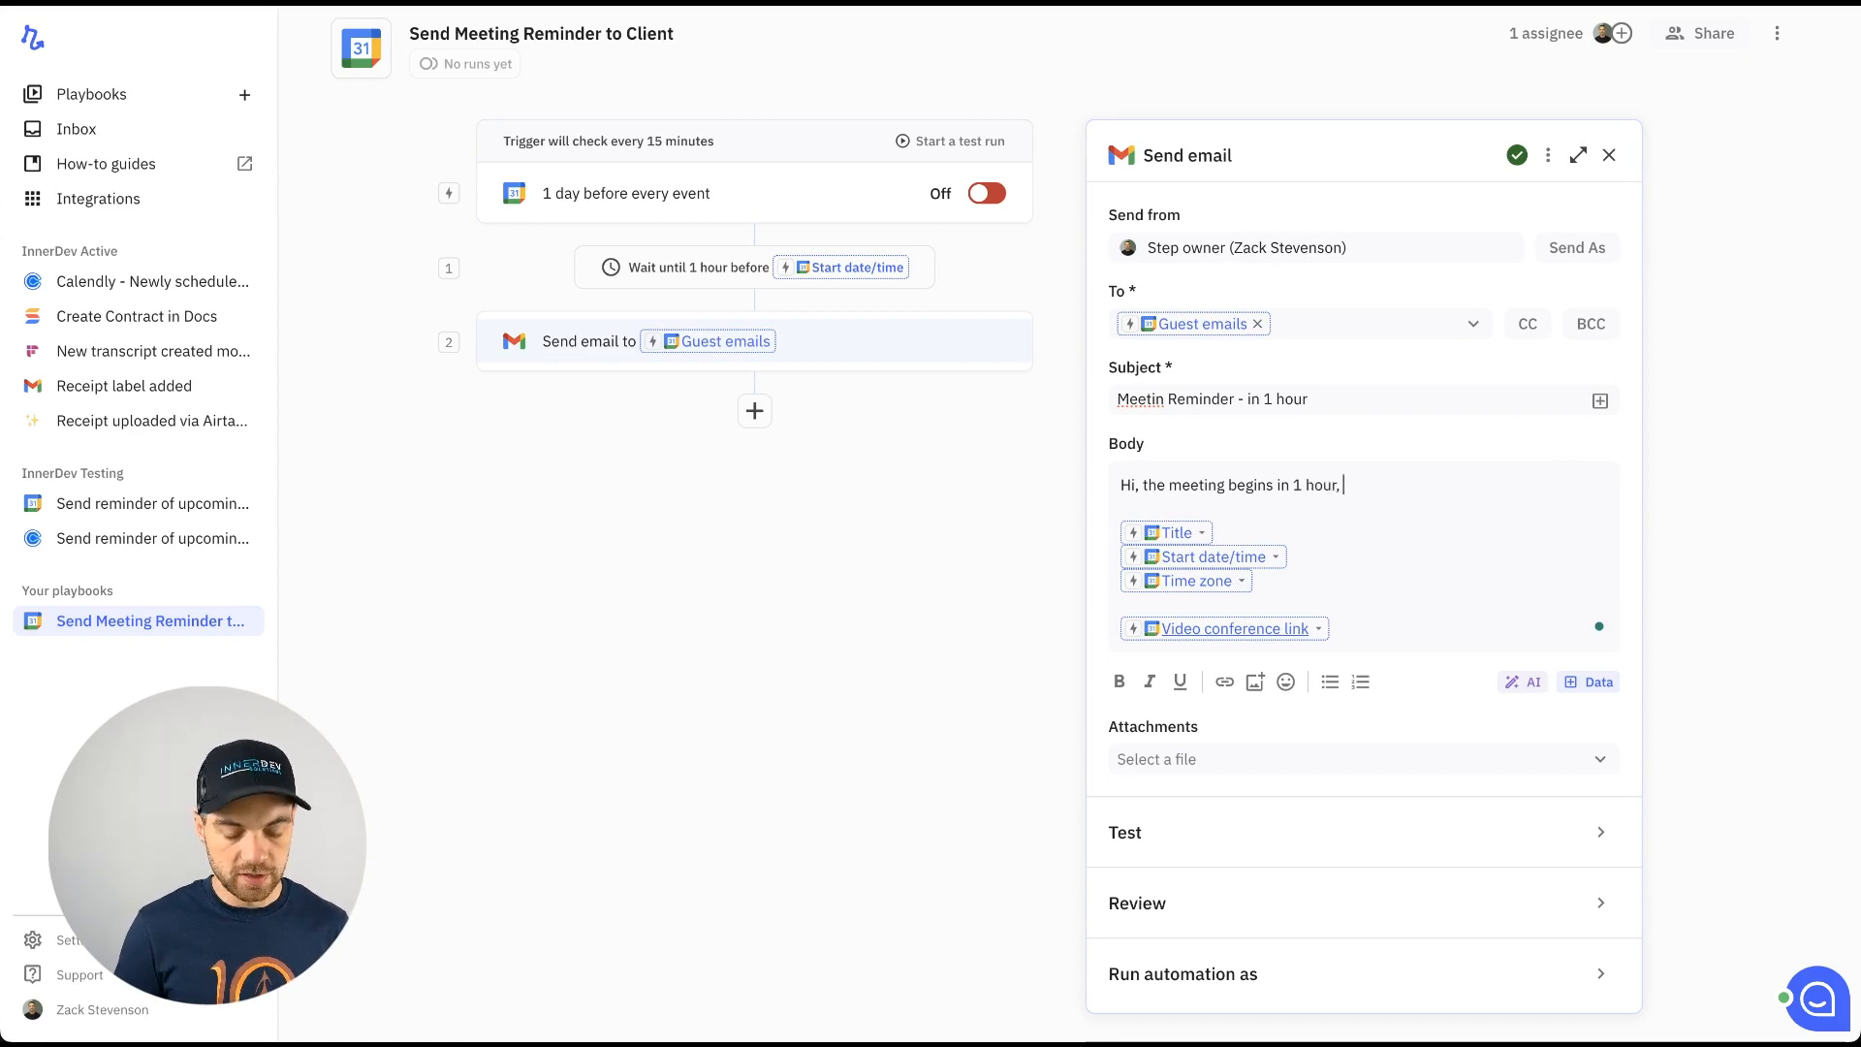
pyautogui.write('see details belo')
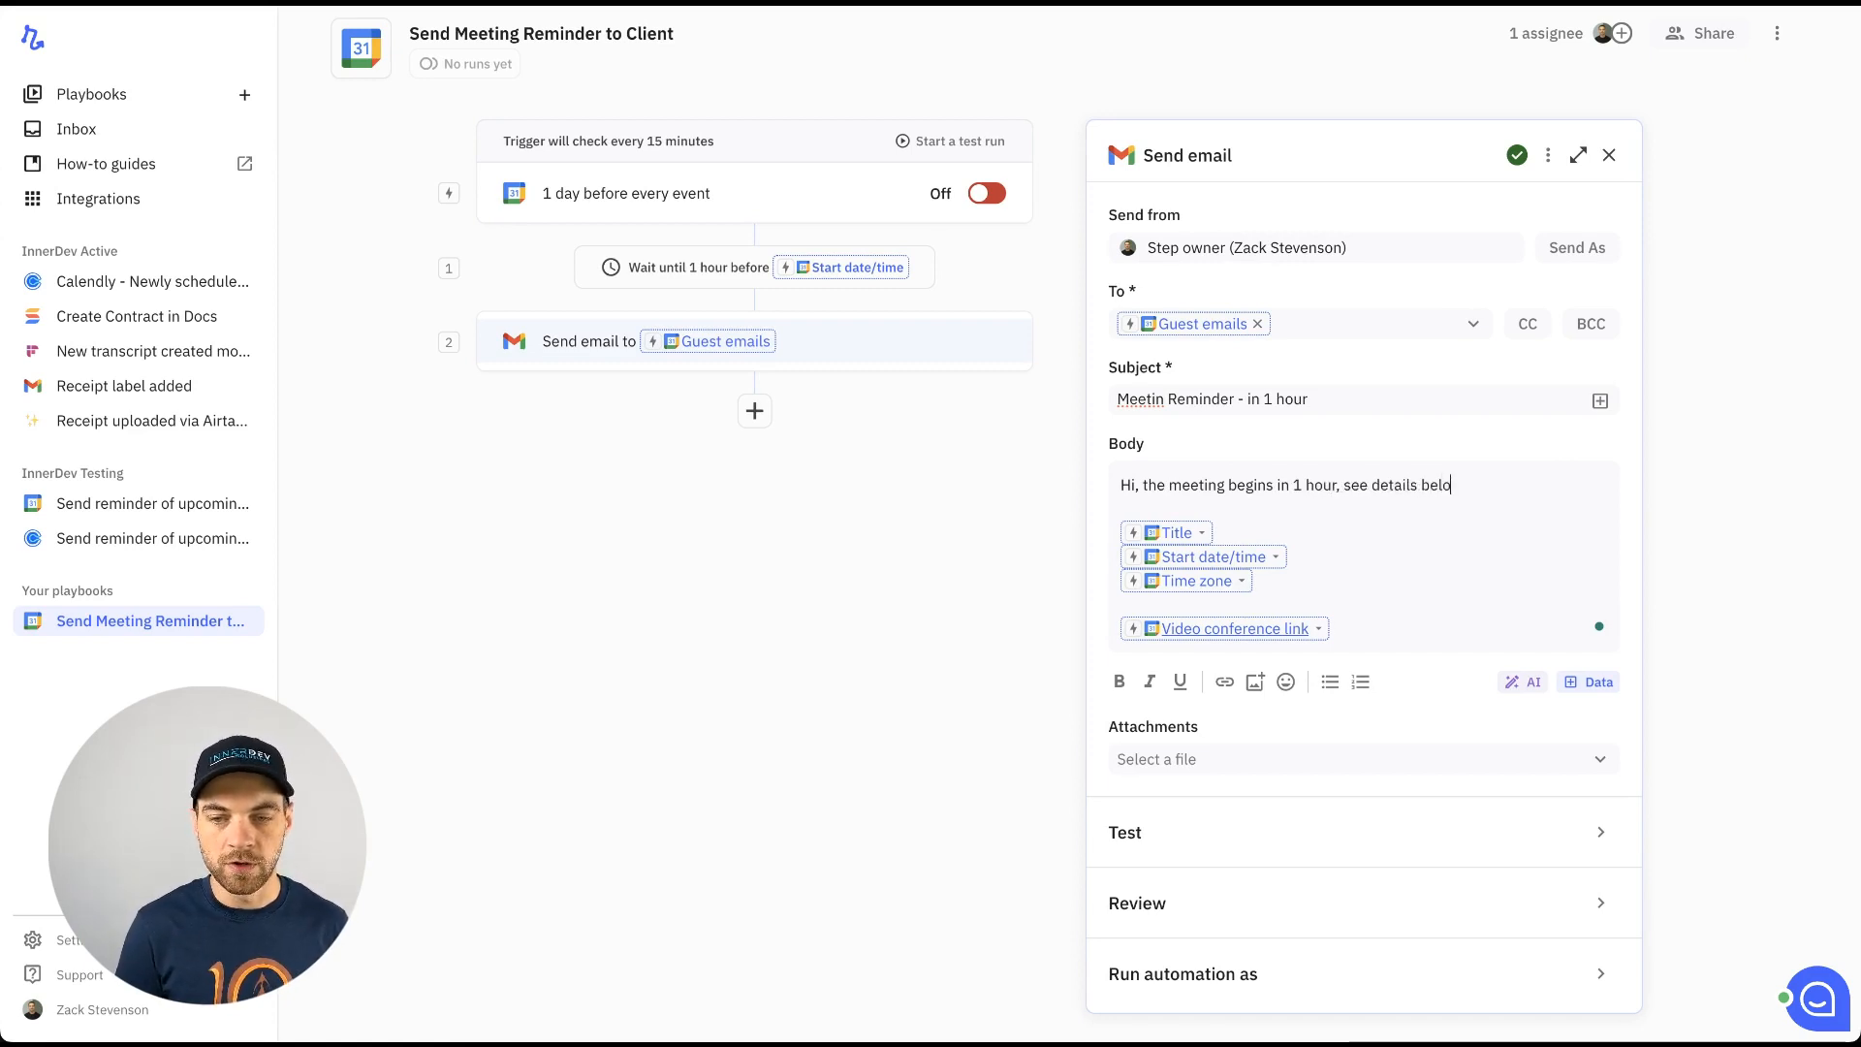
pyautogui.write('w.')
pyautogui.click(937, 512)
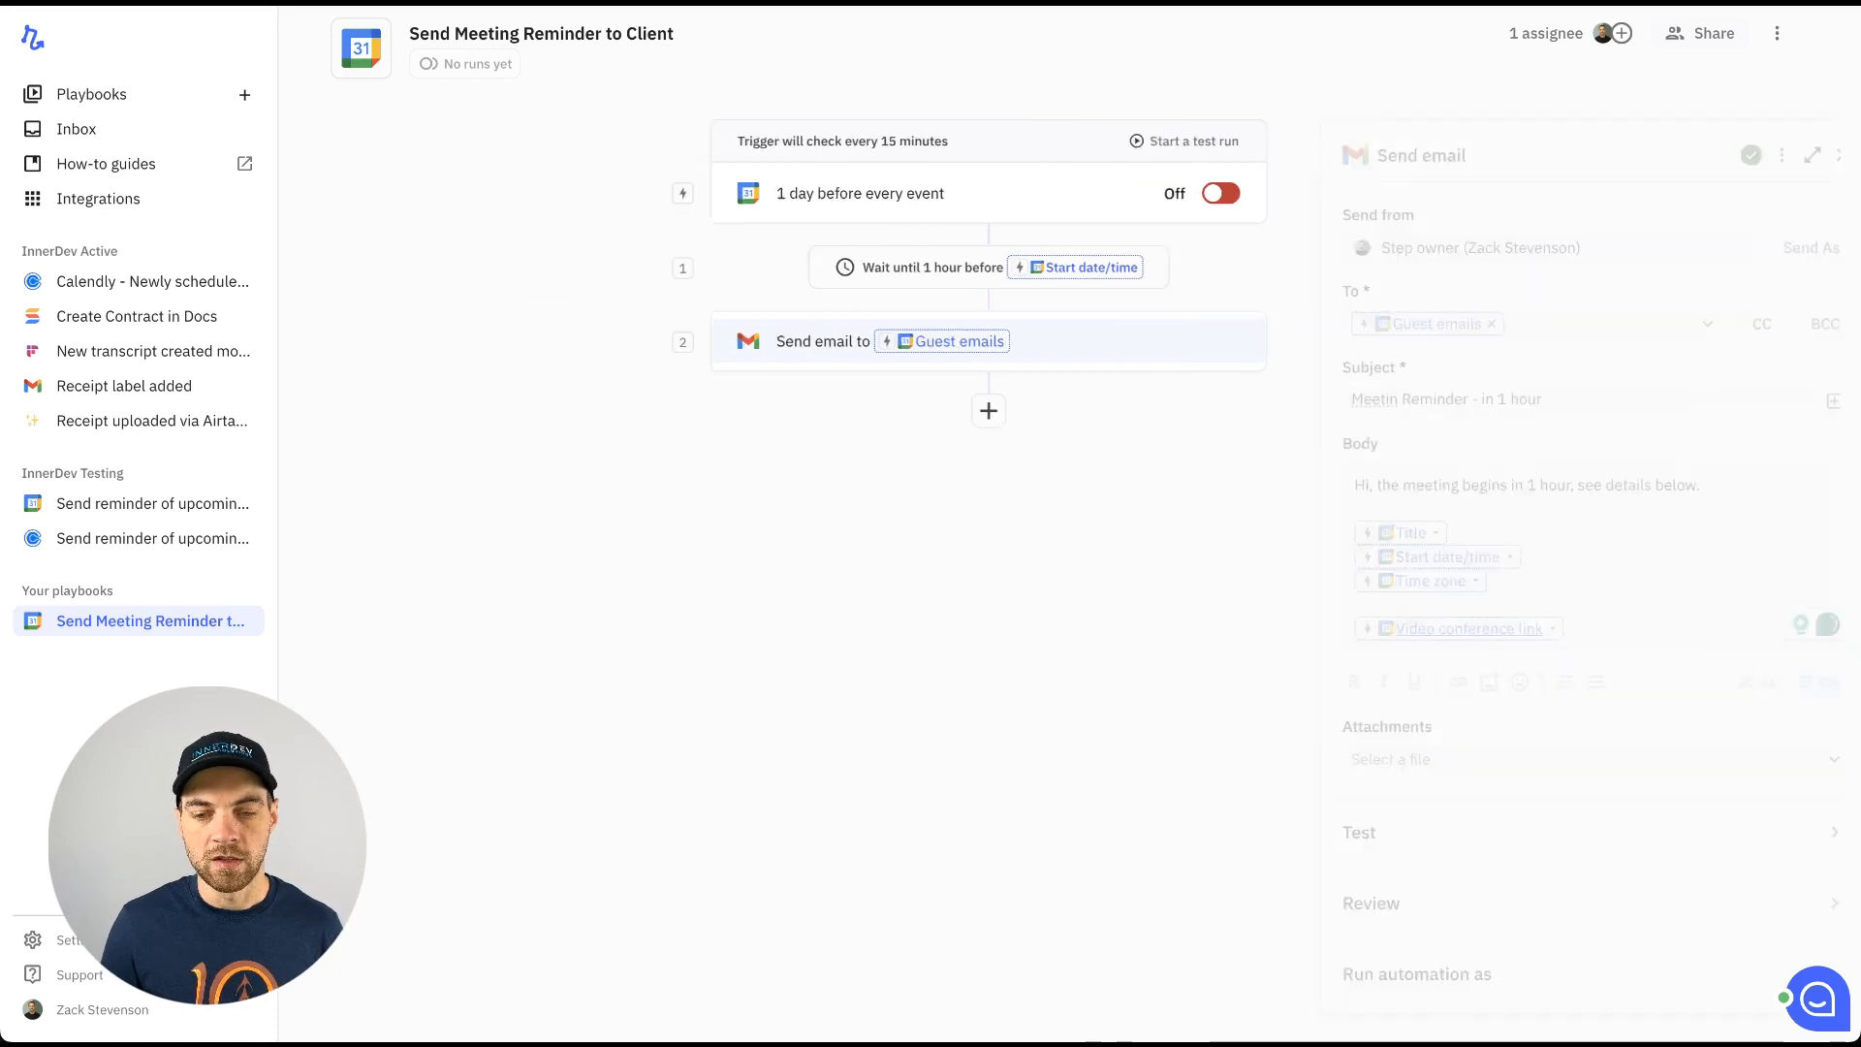
# Step: Start a test run of the playbook and check the meeting date, time zone and video link in the reminder email received in Gmail
pyautogui.click(1240, 146)
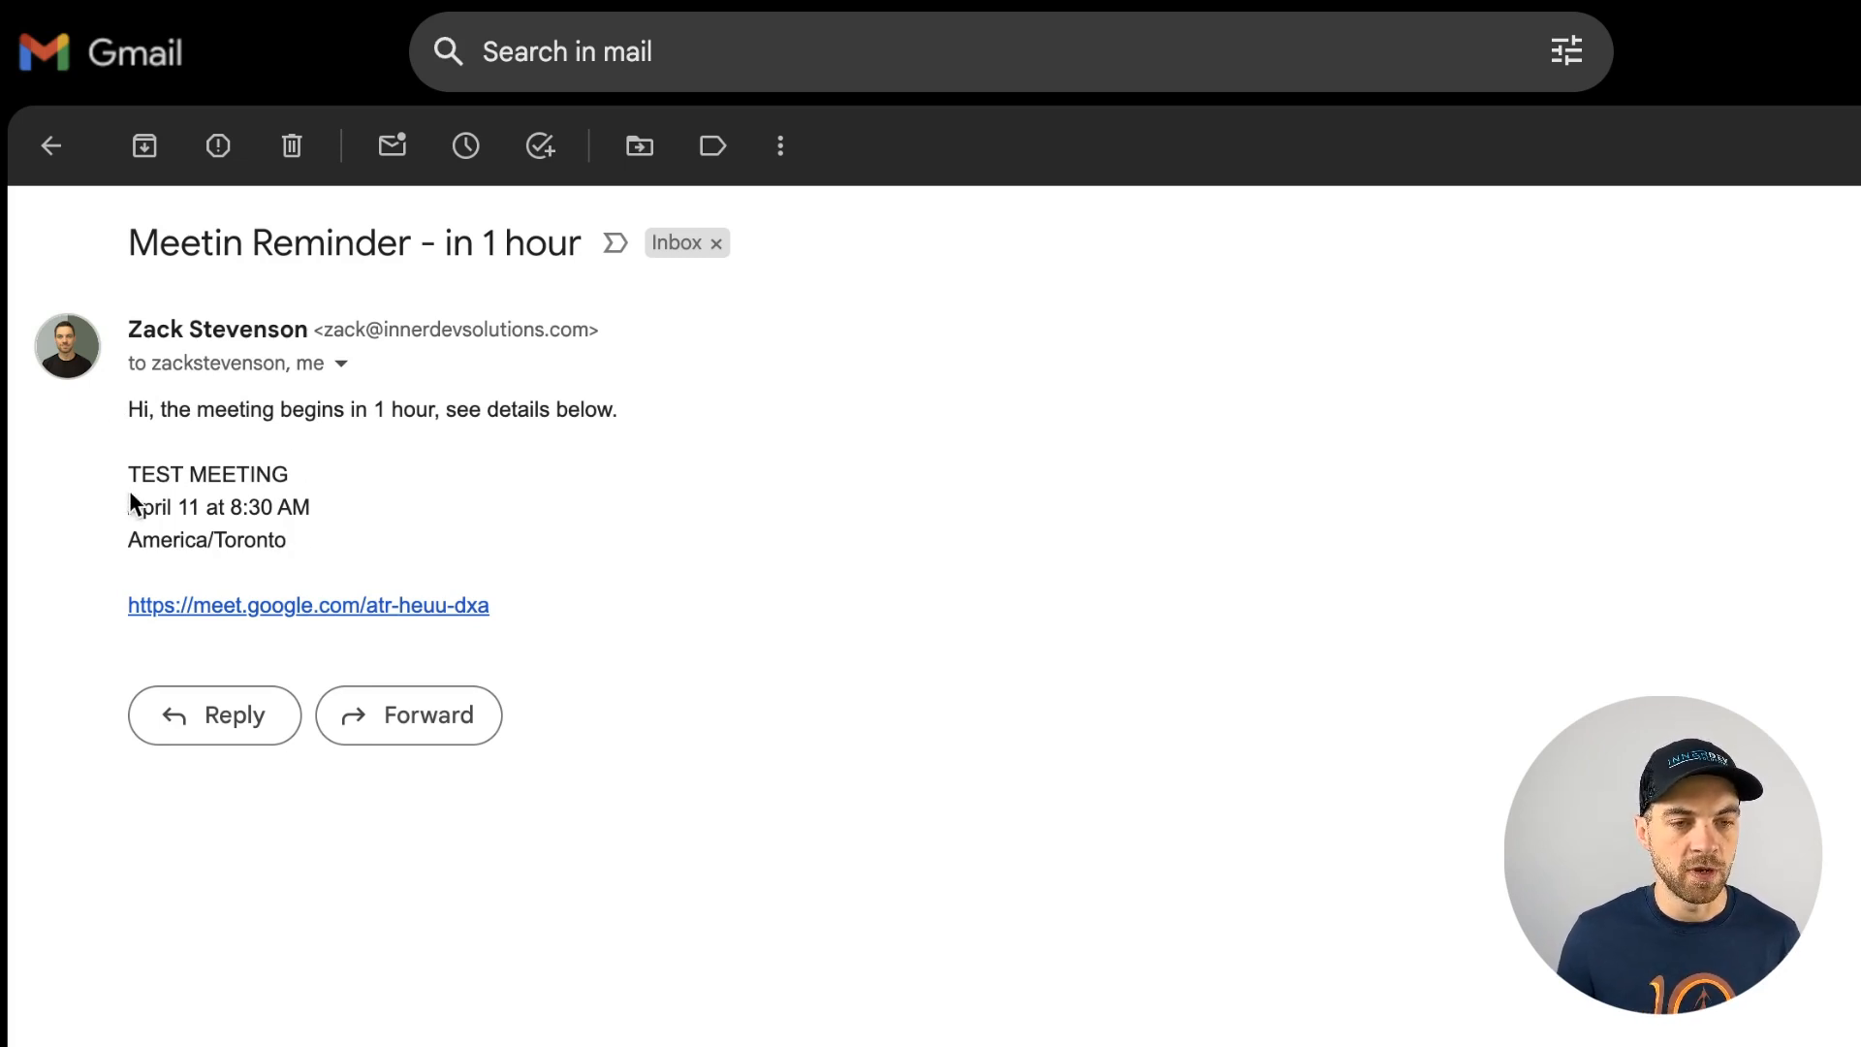
pyautogui.moveTo(127, 506)
pyautogui.mouseDown()
pyautogui.moveTo(354, 514)
pyautogui.moveTo(121, 521)
pyautogui.mouseUp()
pyautogui.click(337, 524)
pyautogui.click(400, 540)
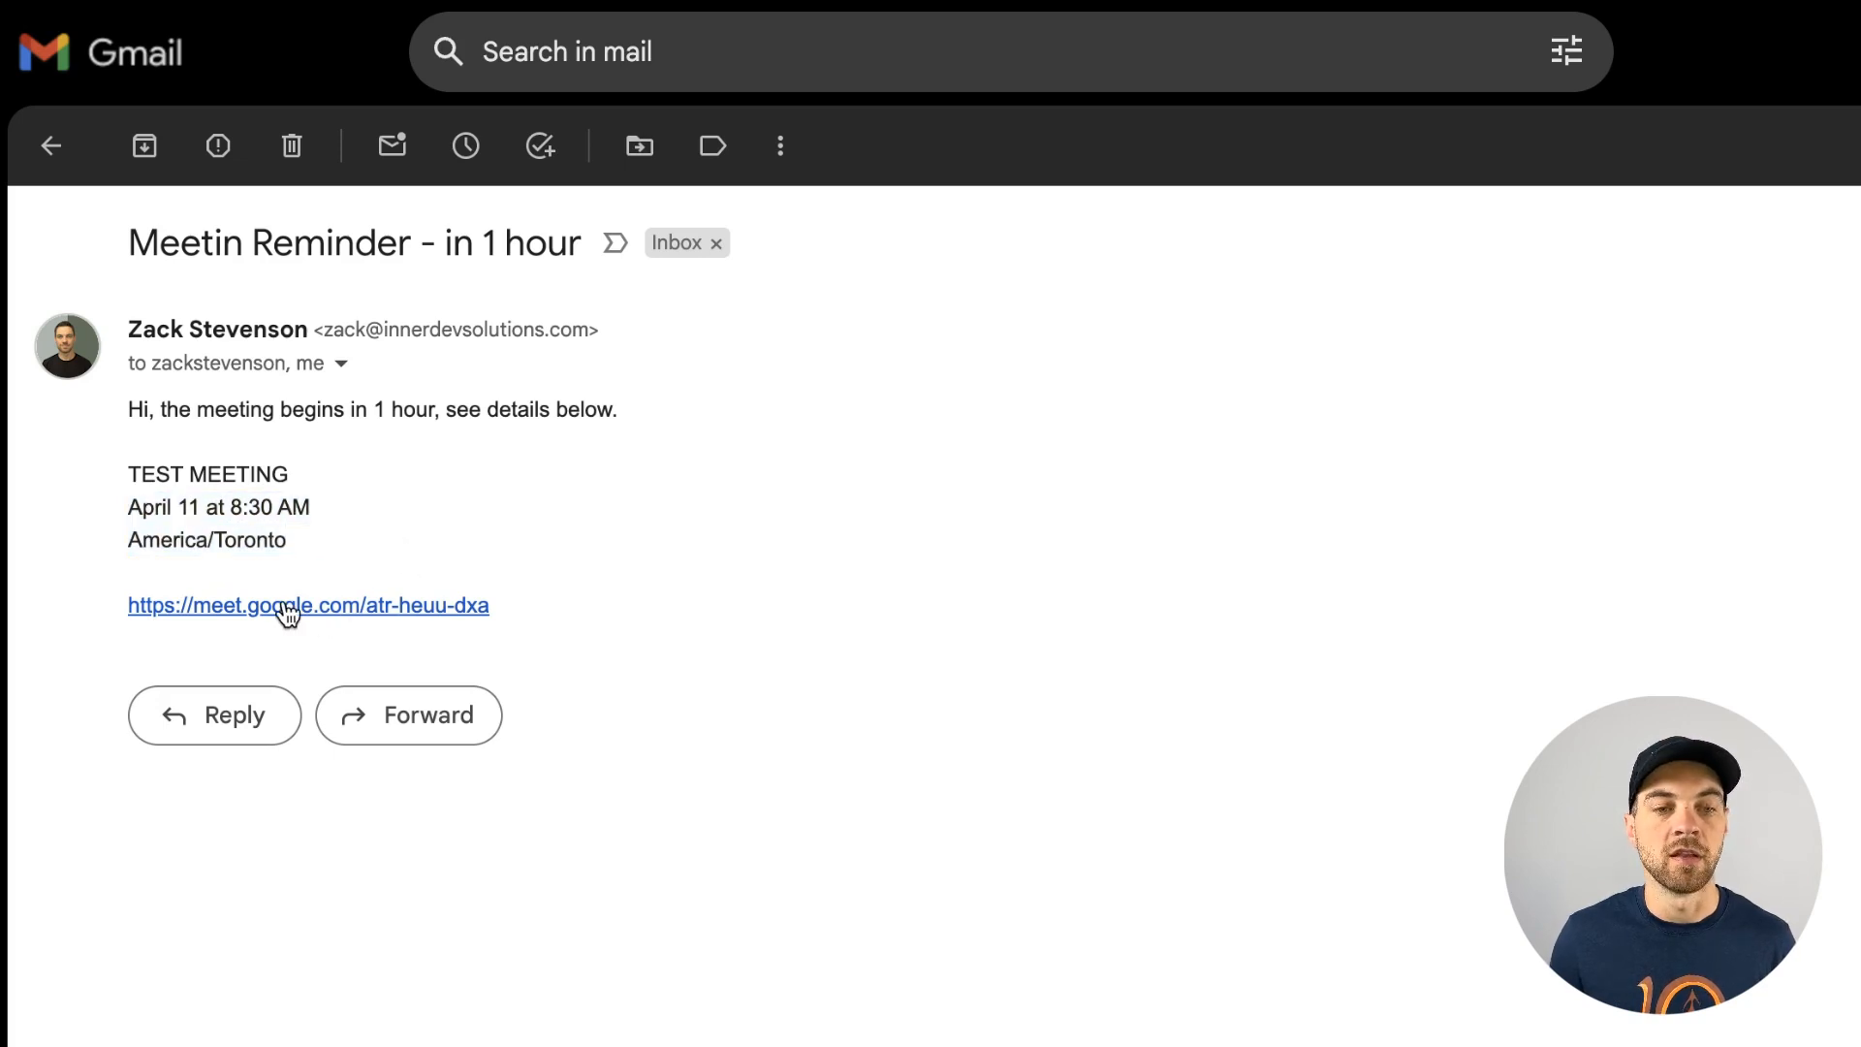